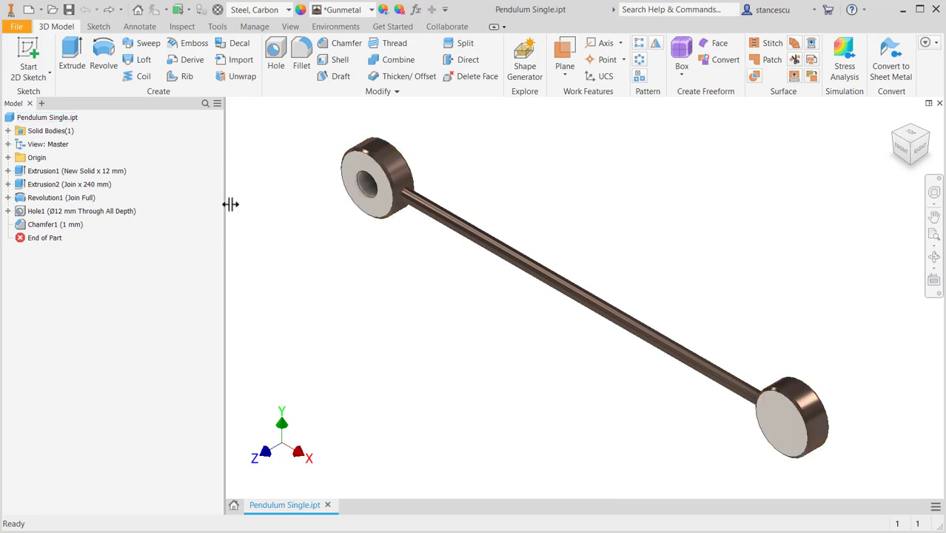
Step: Examine the single pendulum part from the right side and at an orbited angle, and restore the home view
click(357, 300)
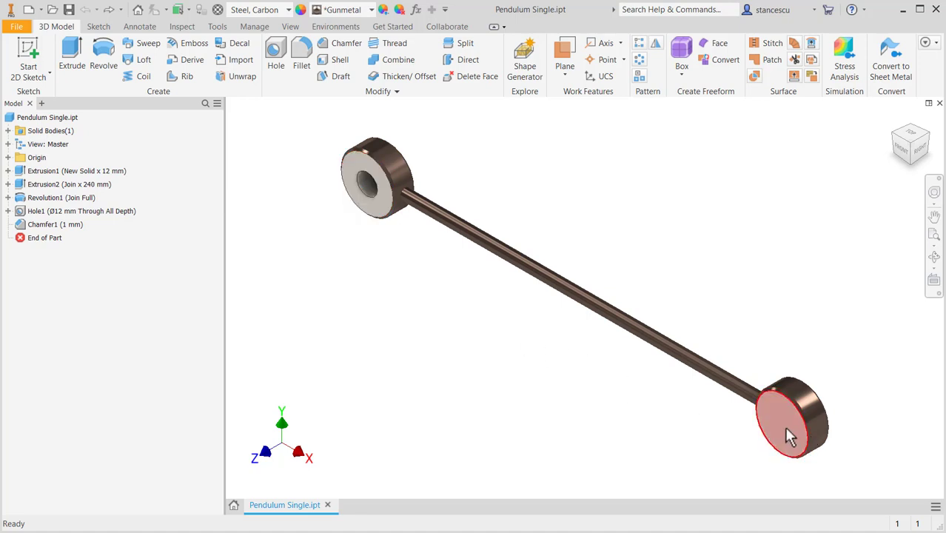
click(924, 149)
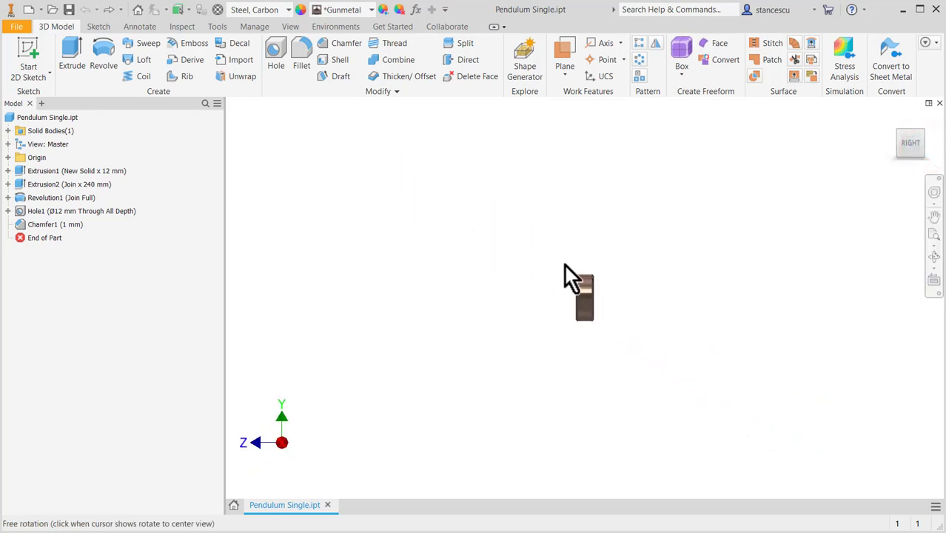
shift+middle_drag(565, 264, 569, 267)
scroll(583, 283, down, 3)
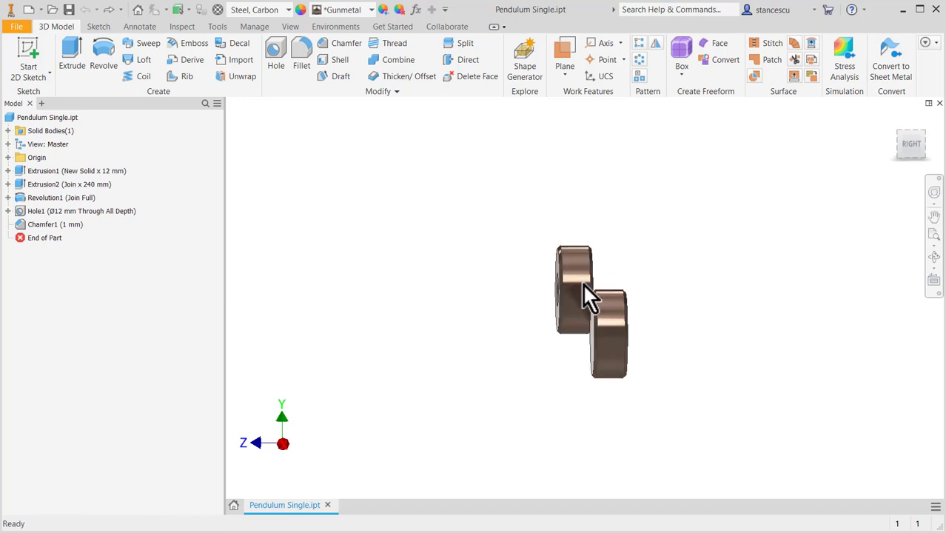
scroll(586, 285, down, 3)
shift+middle_drag(589, 287, 611, 233)
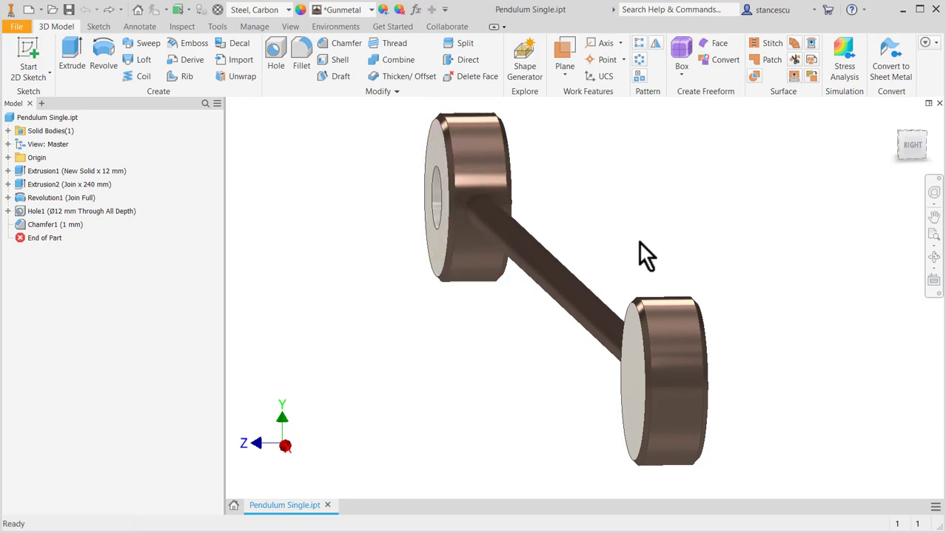
key(F6)
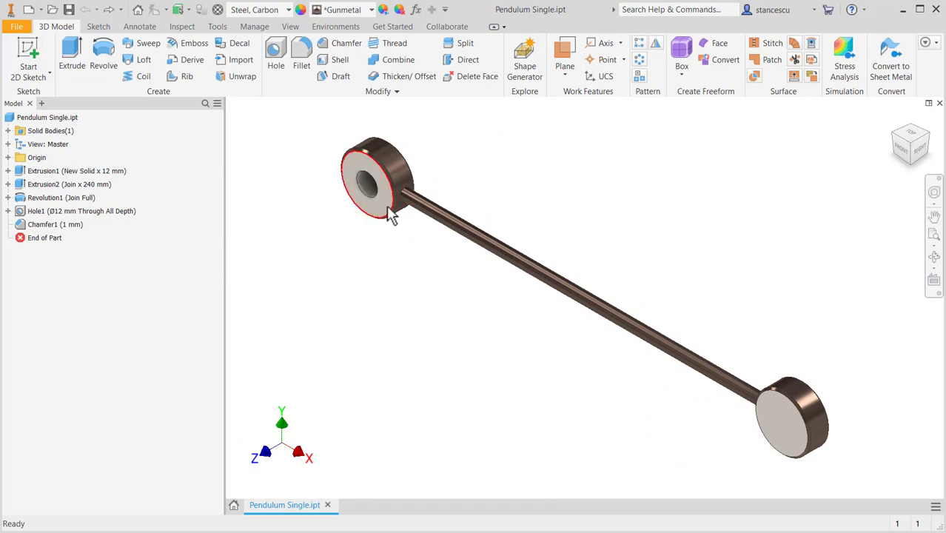
Step: Create a new 2D sketch on the flat front face of the pendulum's ring end with the through hole
click(381, 205)
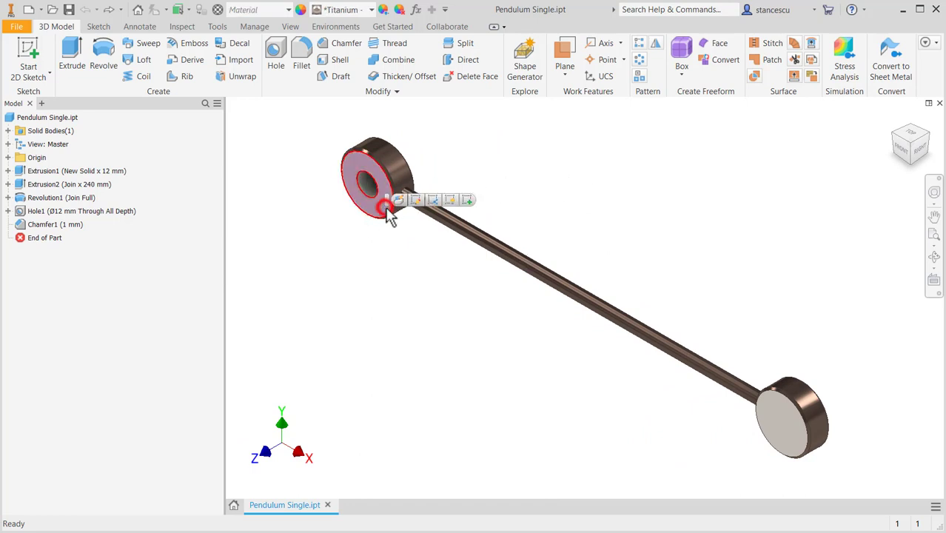
click(465, 200)
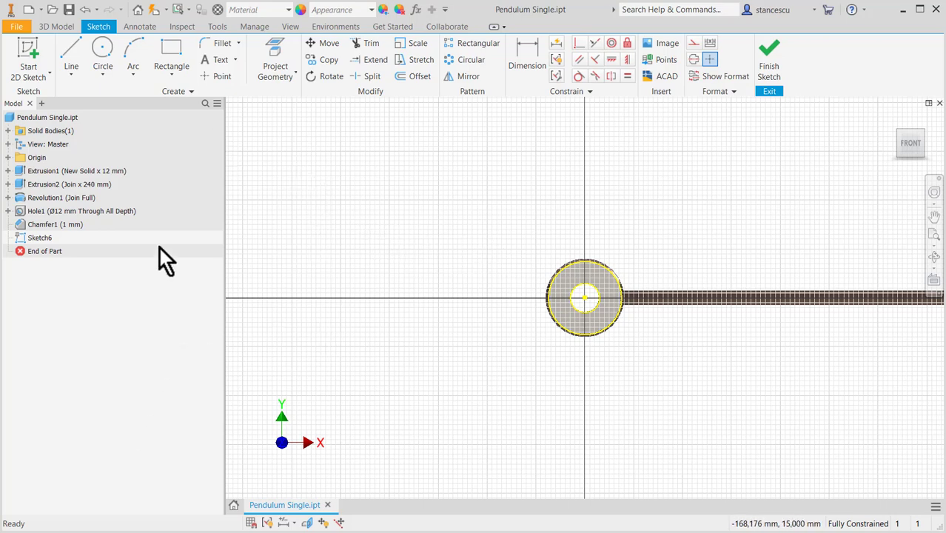
Step: Review the general and sketch settings in the application options, including the autoproject edges options, without changing them
click(25, 27)
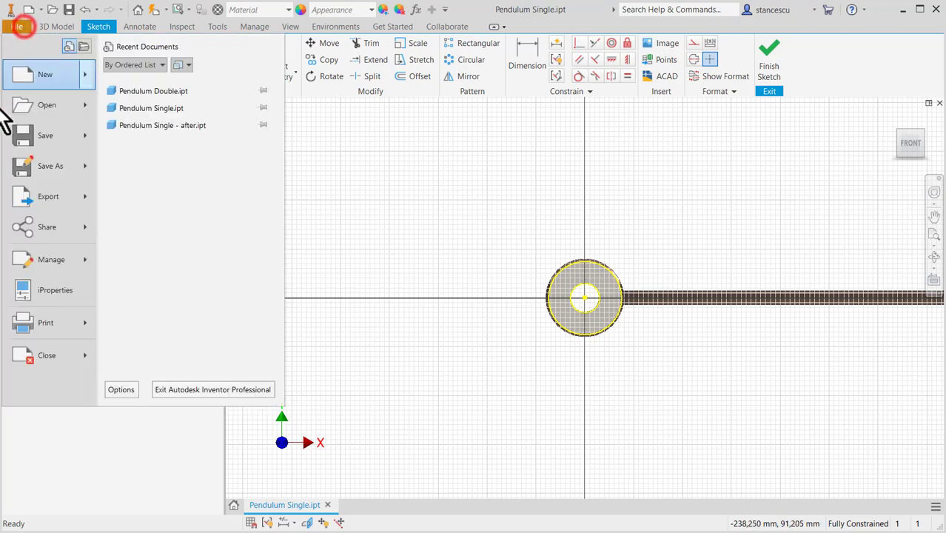
click(116, 390)
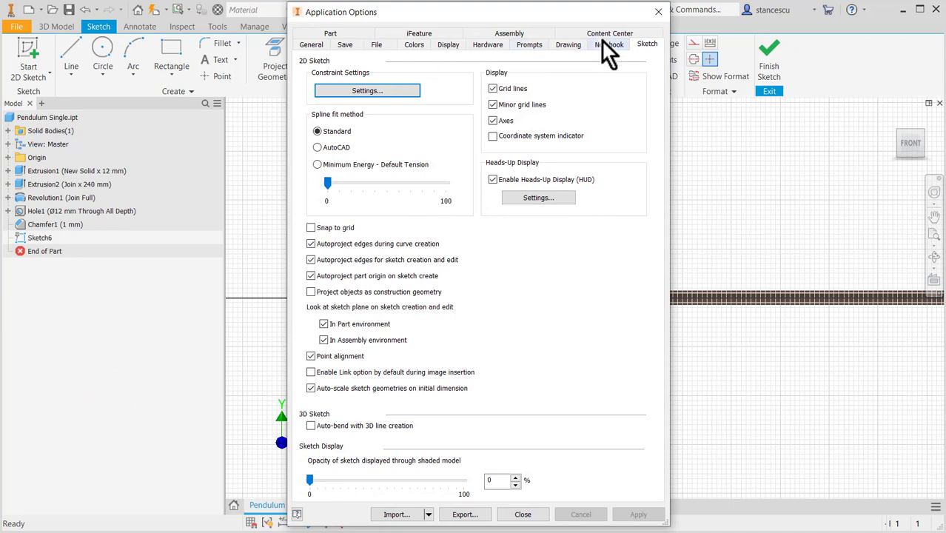
click(315, 46)
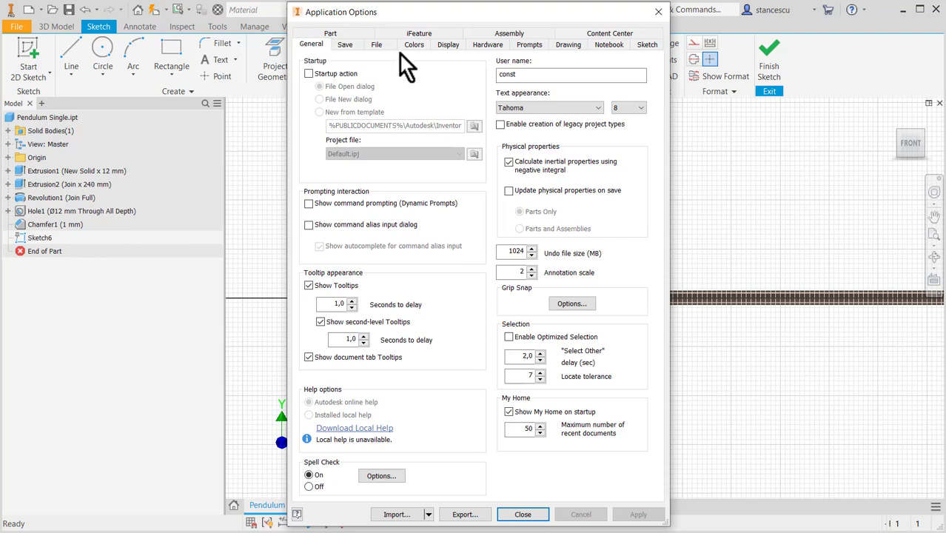
click(648, 46)
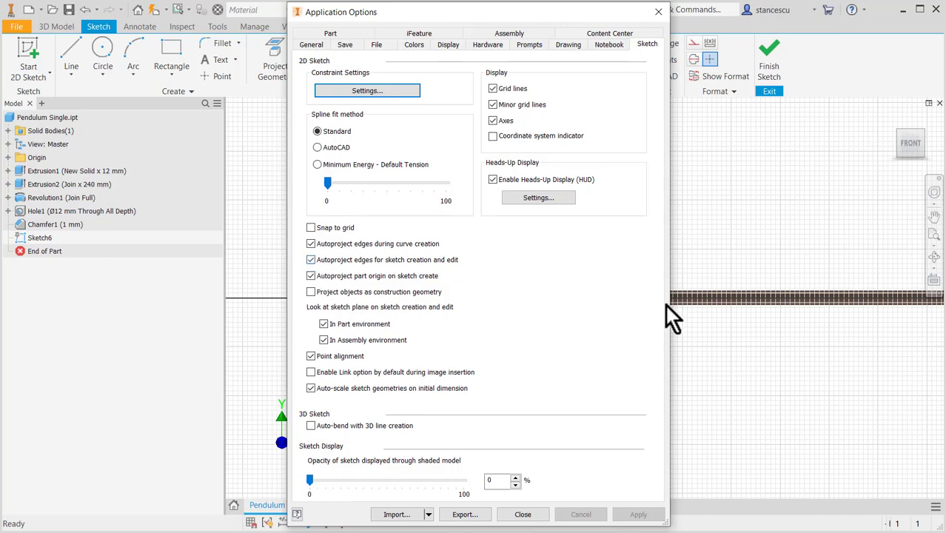
click(522, 514)
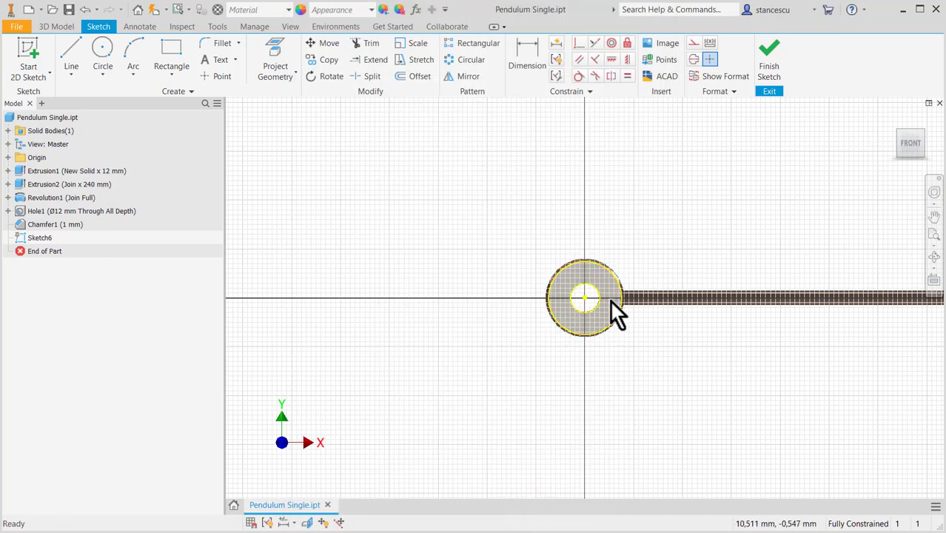
Step: Delete all the automatically projected edges of the ring face from the new sketch
drag(500, 219, 670, 396)
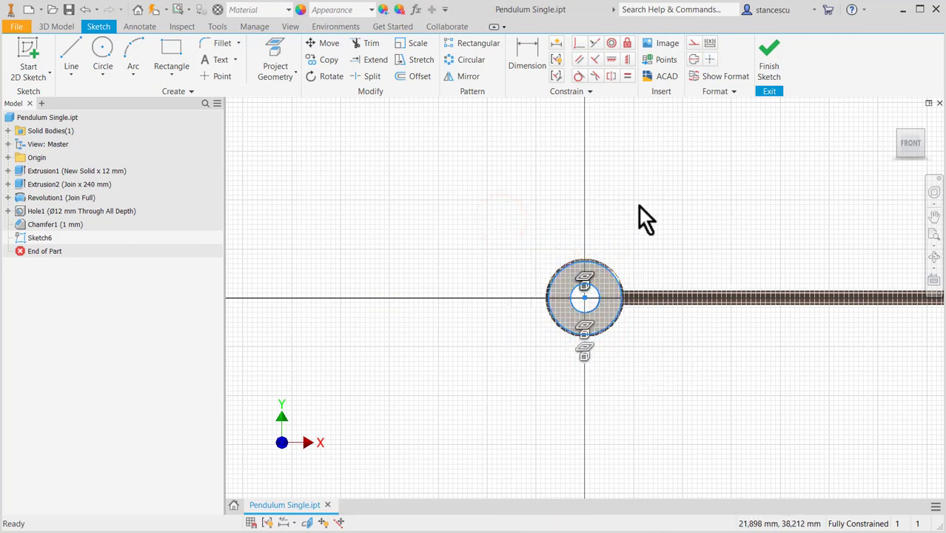
key(Delete)
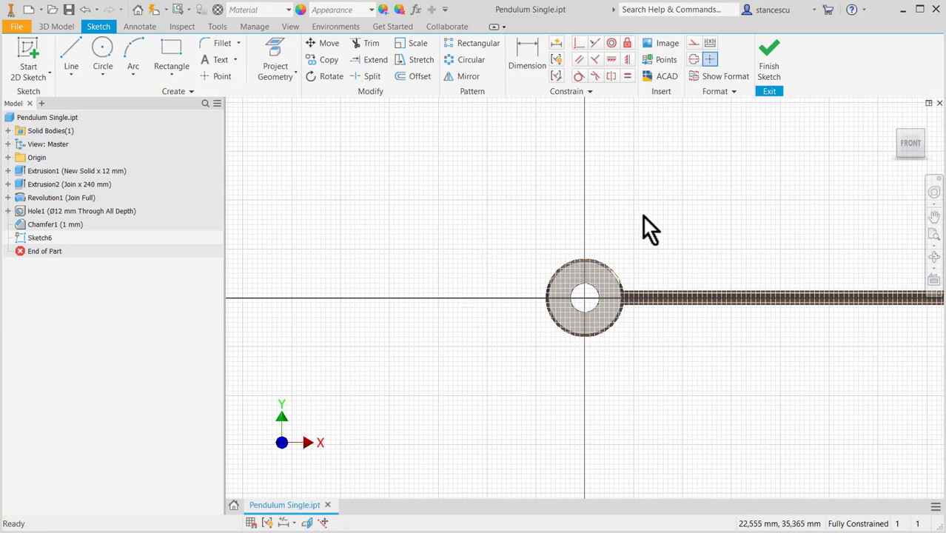
Step: Project the ring's outer edge, both long edges of the rod and the solid disc's outer edge into the sketch
key(F2)
drag(674, 244, 368, 248)
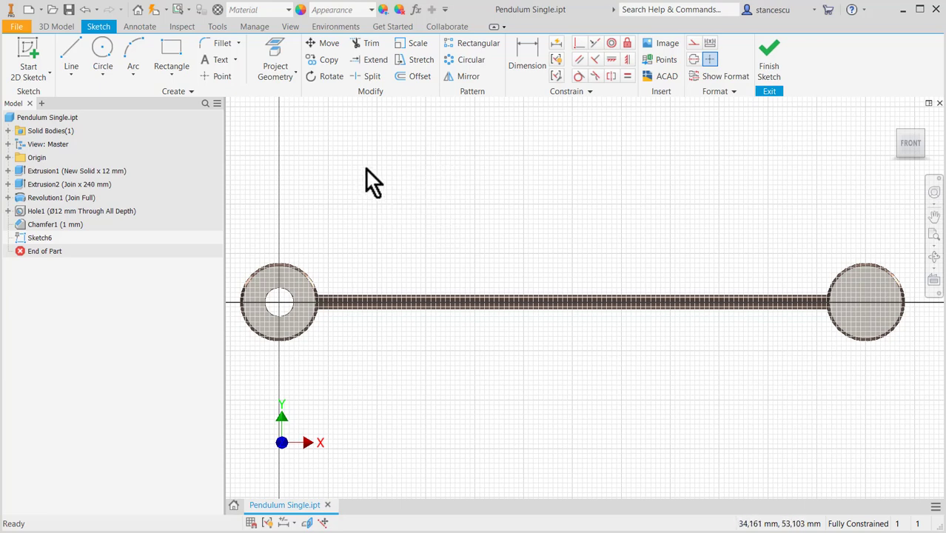
click(263, 50)
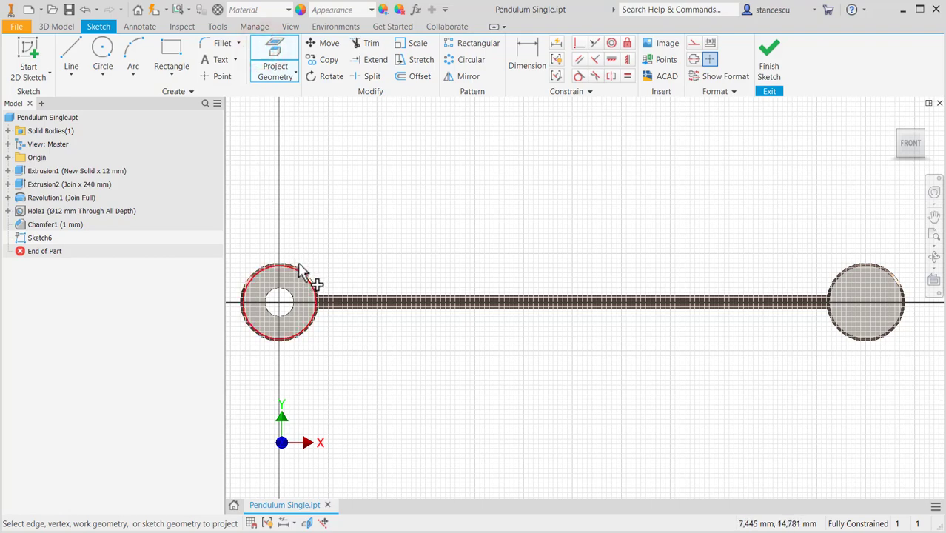
scroll(304, 274, up, 3)
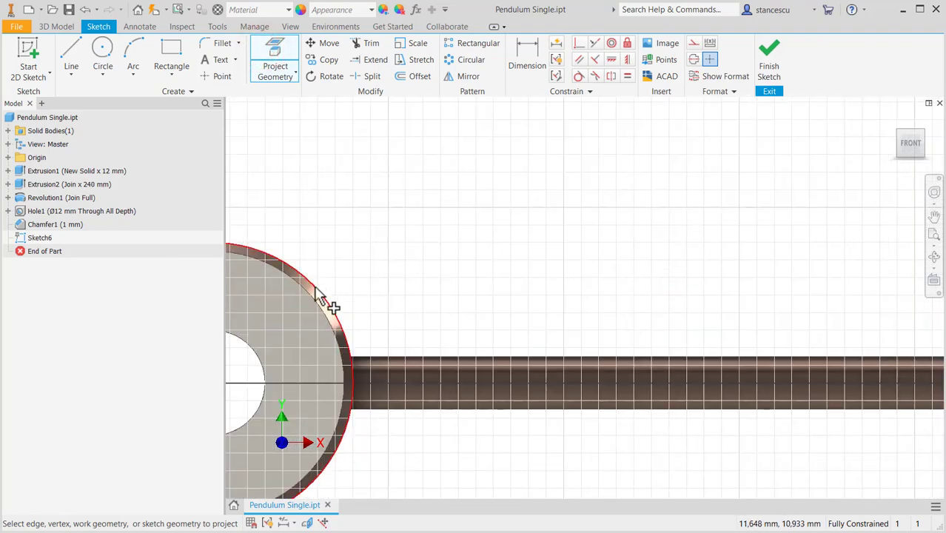
click(315, 285)
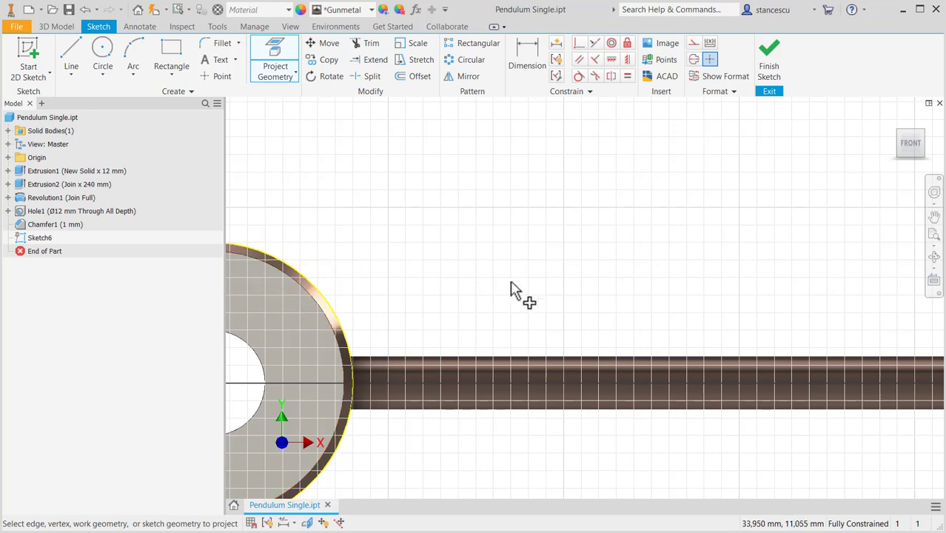
scroll(548, 282, down, 3)
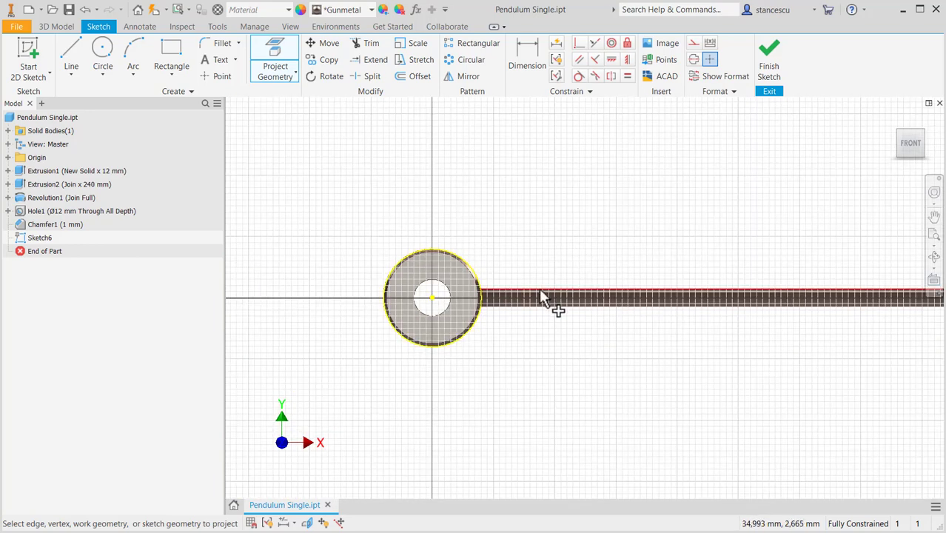
click(539, 289)
click(548, 309)
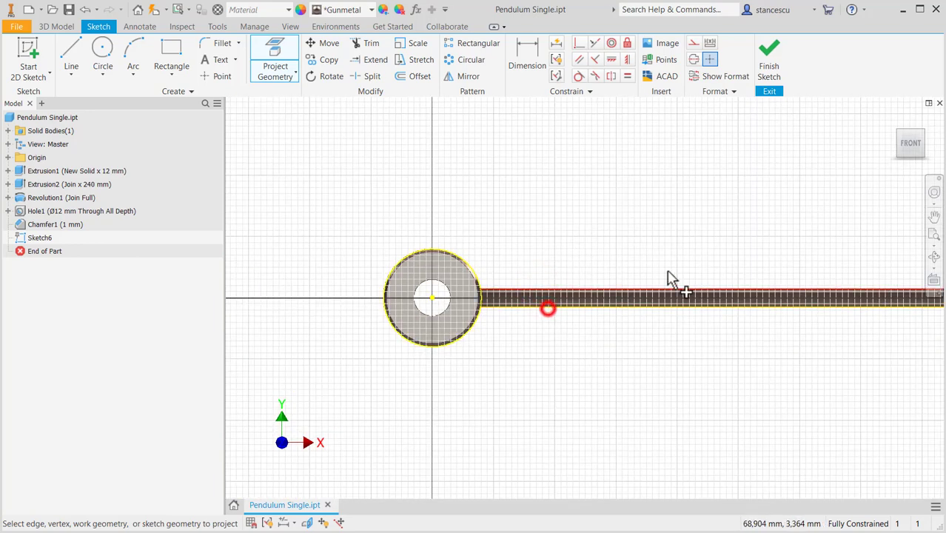
mouse_move(669, 277)
middle_down()
mouse_move(554, 250)
mouse_move(307, 257)
middle_up()
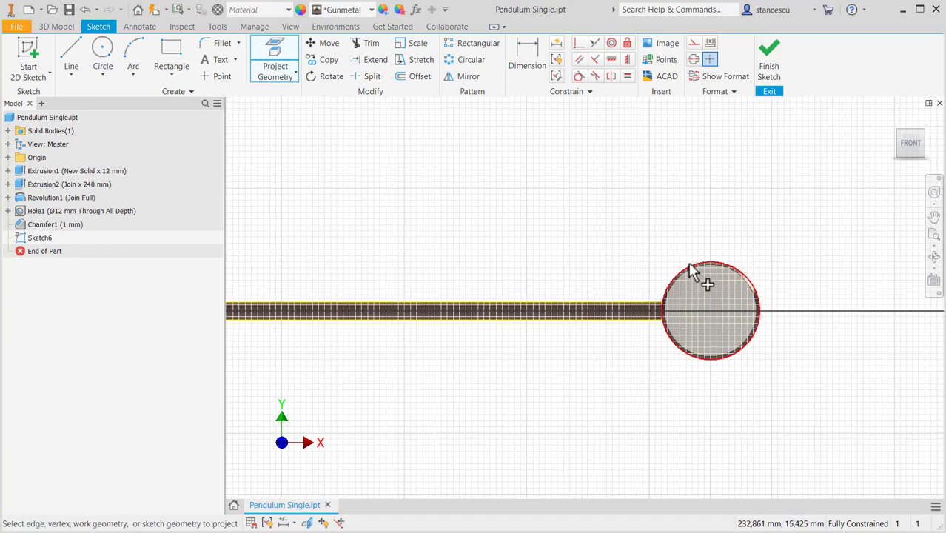
click(693, 270)
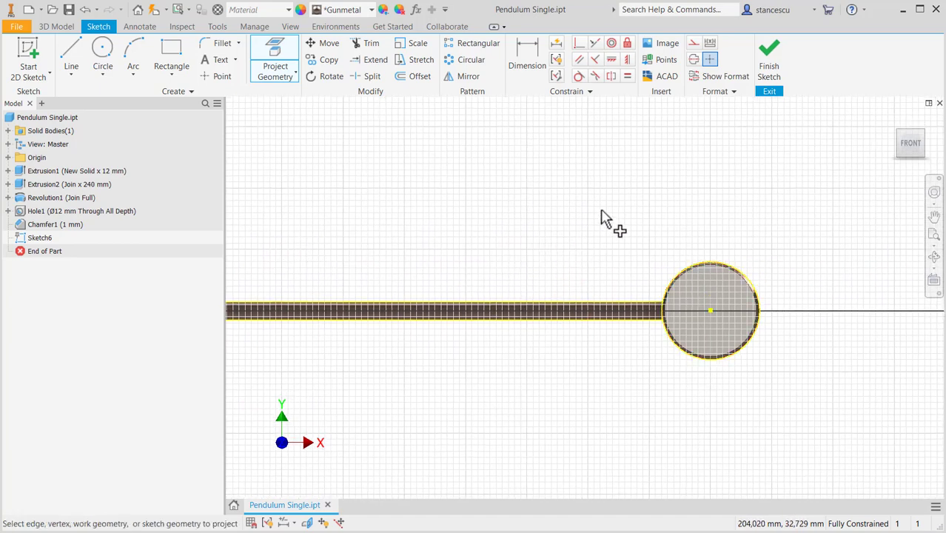
Step: Draw a center-point arc around the solid disc's outer edge, from the rod's lower edge the long way round to its upper edge
click(133, 71)
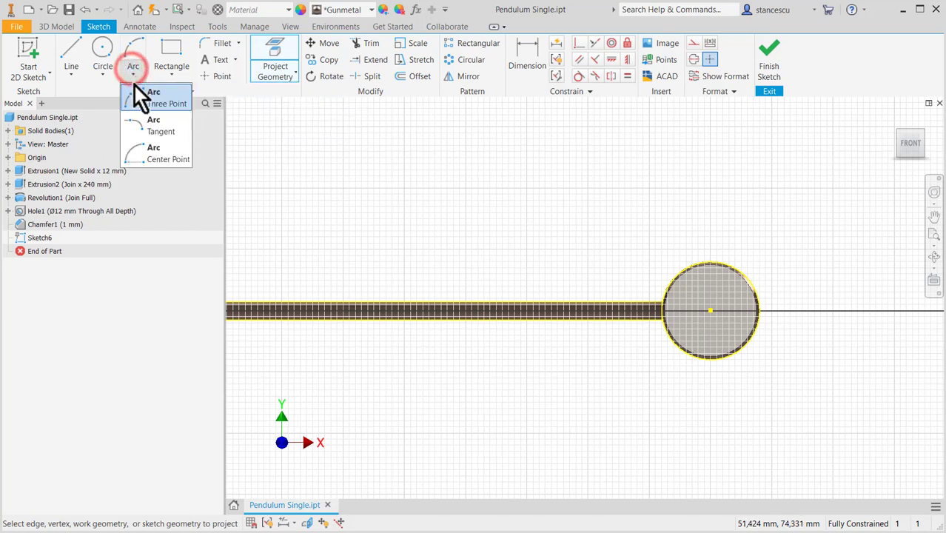
click(147, 154)
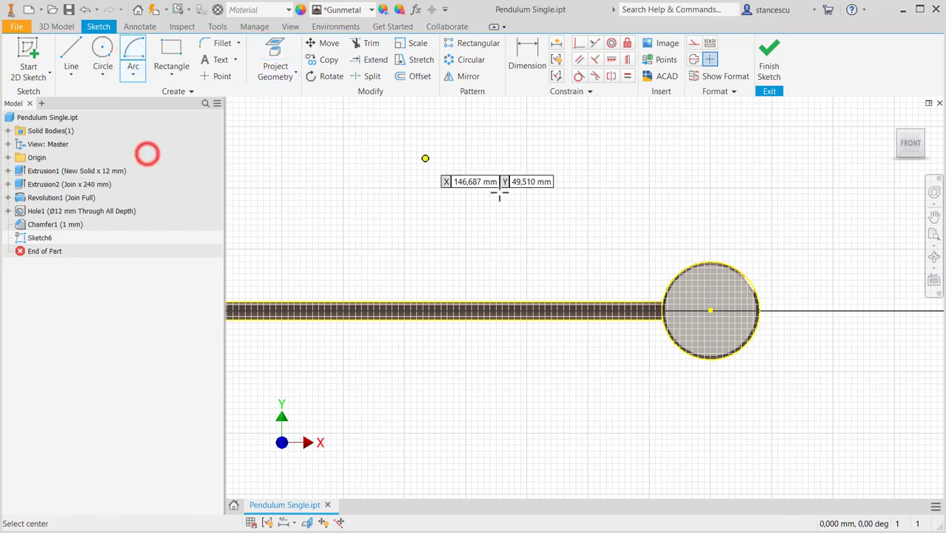
click(710, 311)
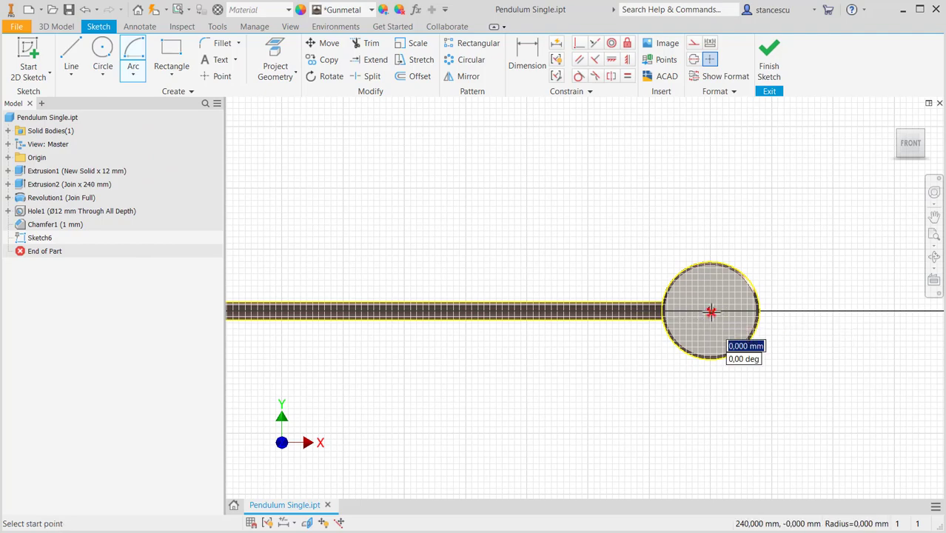
scroll(732, 288, up, 5)
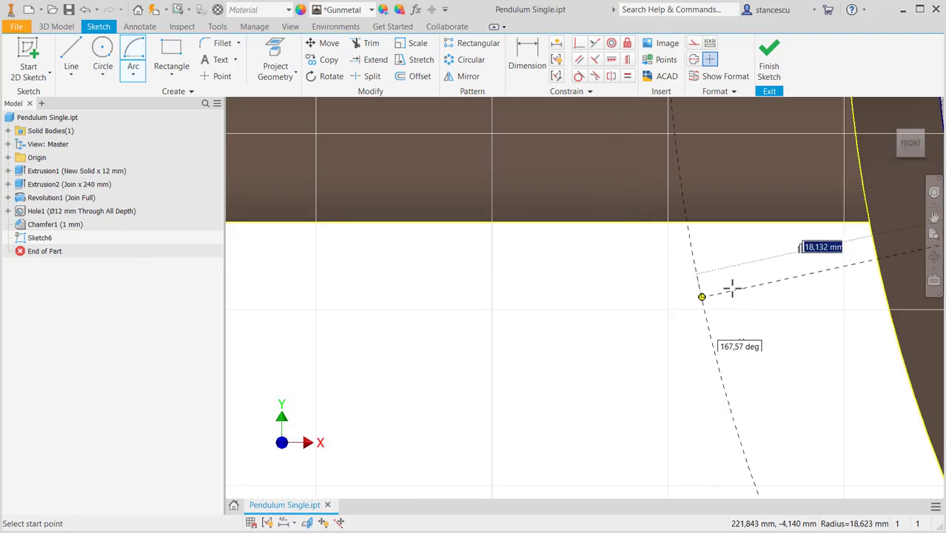
scroll(732, 288, down, 2)
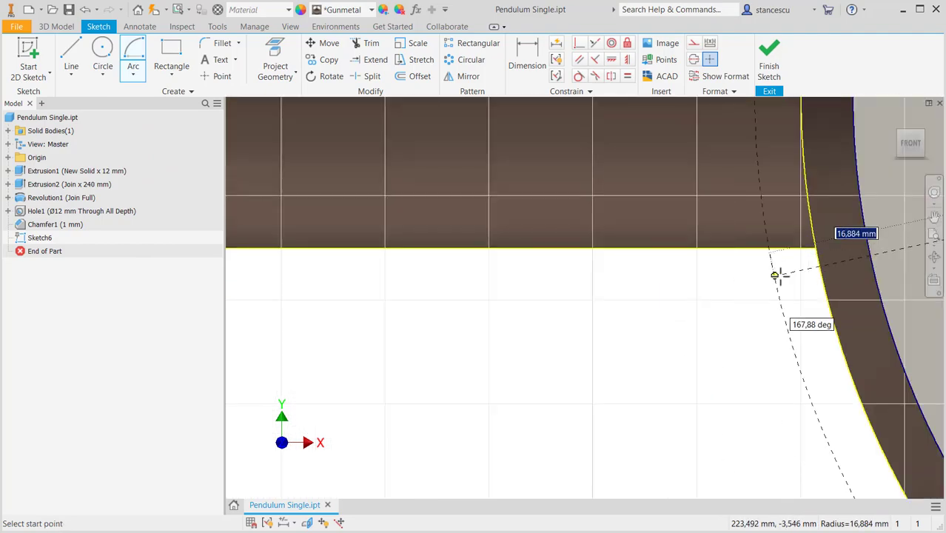
click(816, 249)
scroll(782, 275, down, 4)
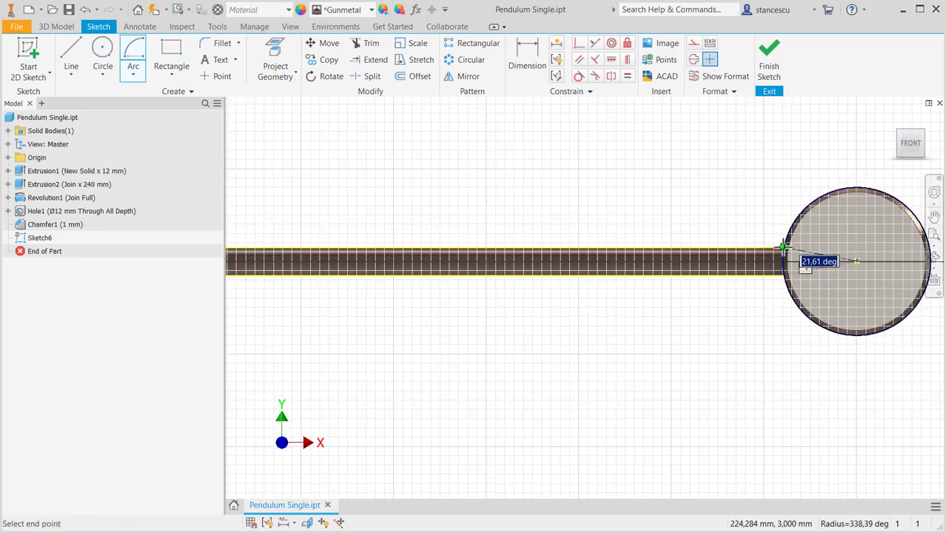
key(Escape)
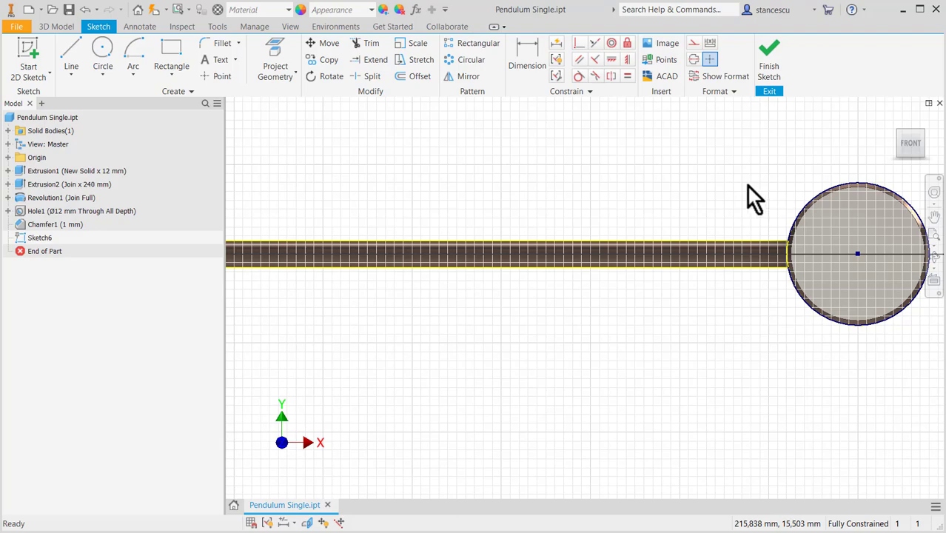
Step: Draw a center-point arc around the ring's outer edge, from the rod's upper edge the long way round to its lower edge
middle_drag(468, 185, 756, 195)
middle_drag(430, 182, 798, 188)
middle_drag(663, 192, 744, 175)
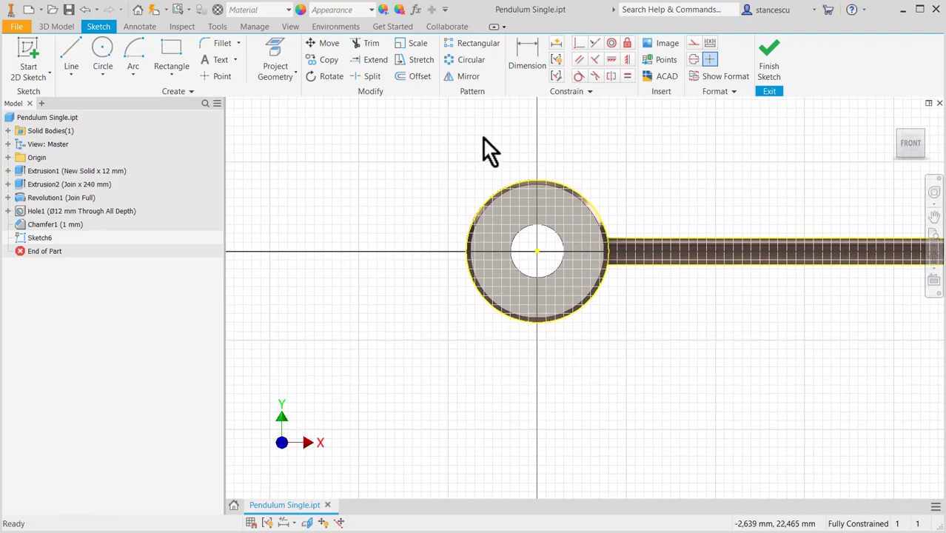
click(136, 59)
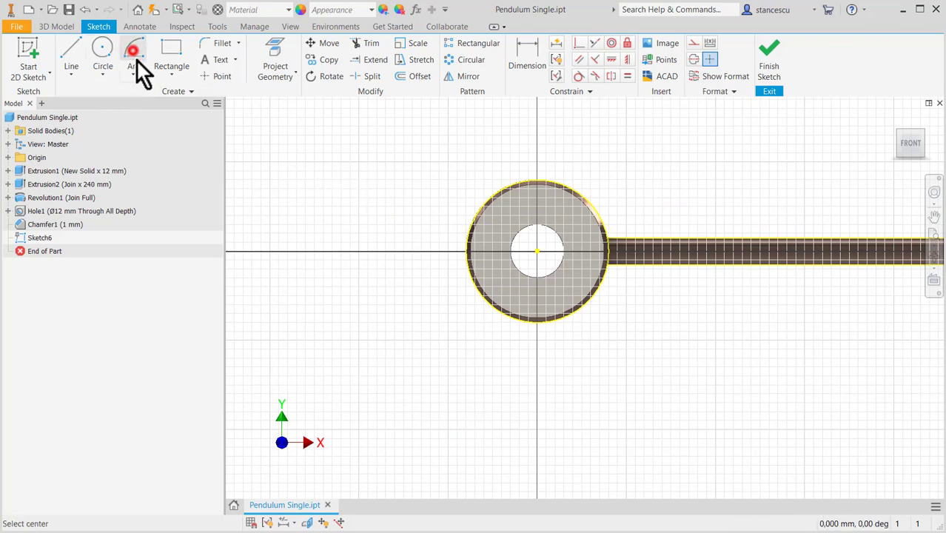
click(537, 251)
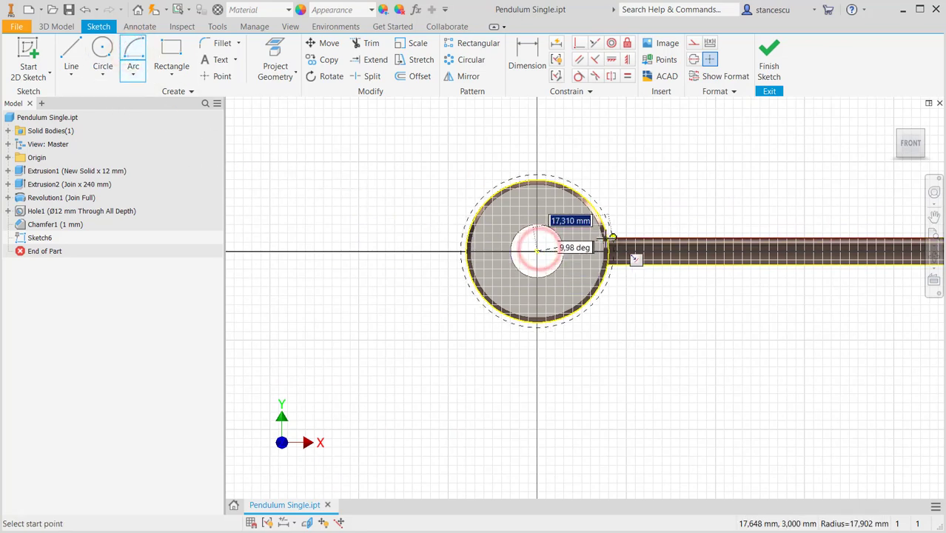
click(610, 236)
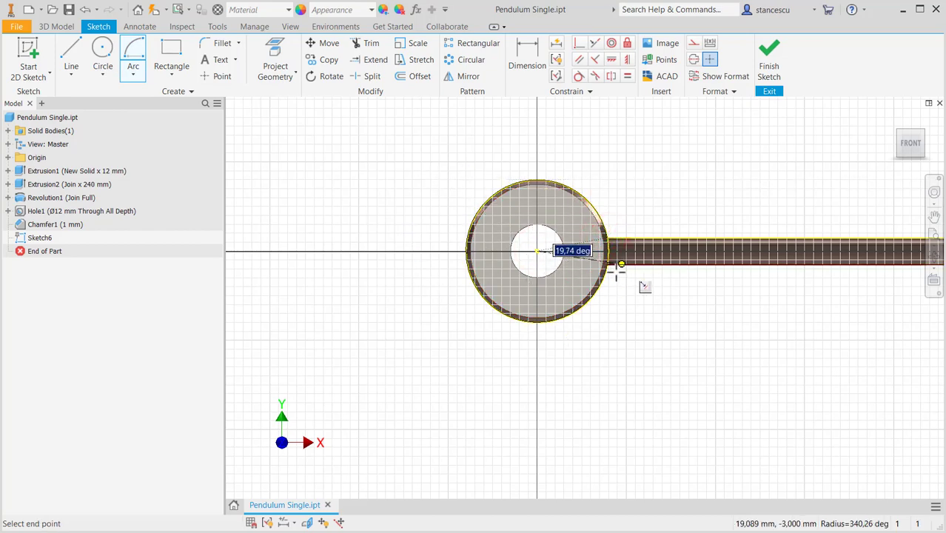
click(608, 265)
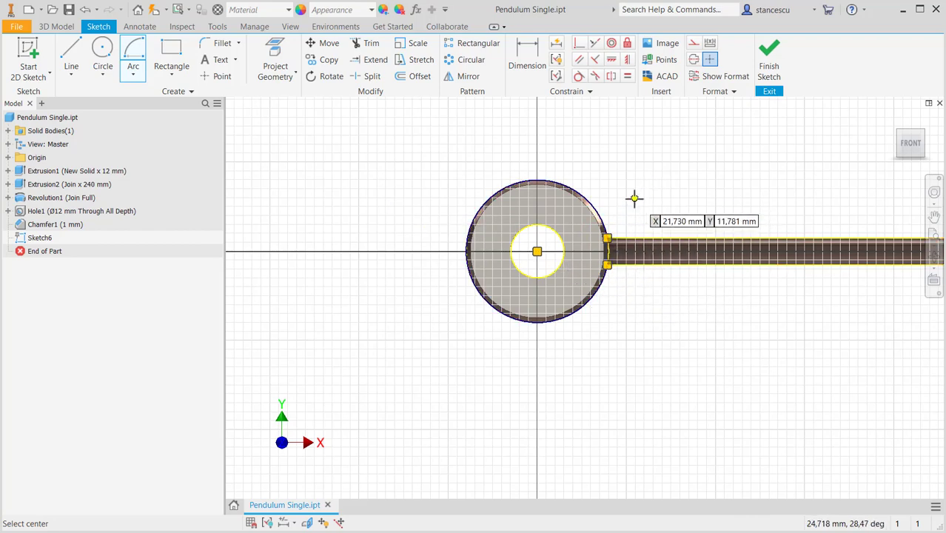
key(Escape)
middle_drag(686, 185, 542, 196)
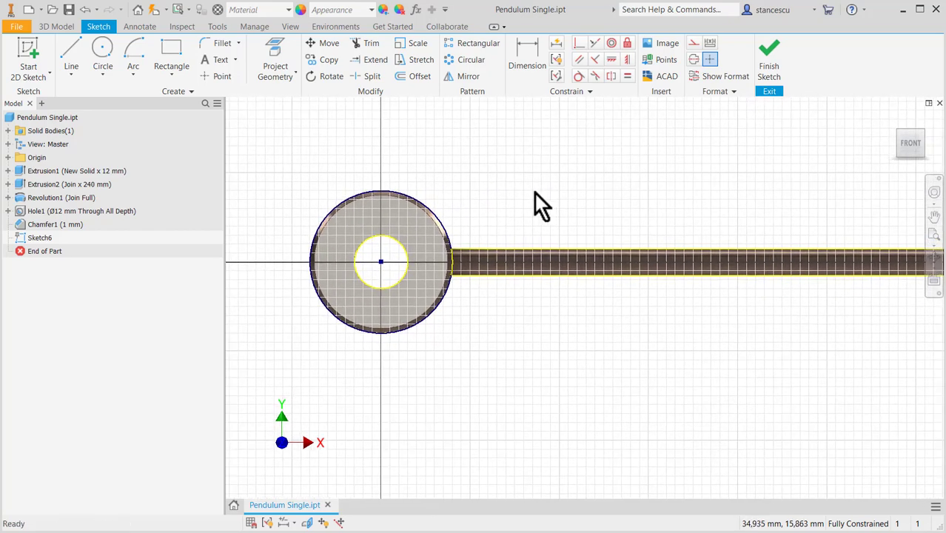
Step: Convert the projected outer edges of the ring and the solid disc to construction geometry
click(456, 258)
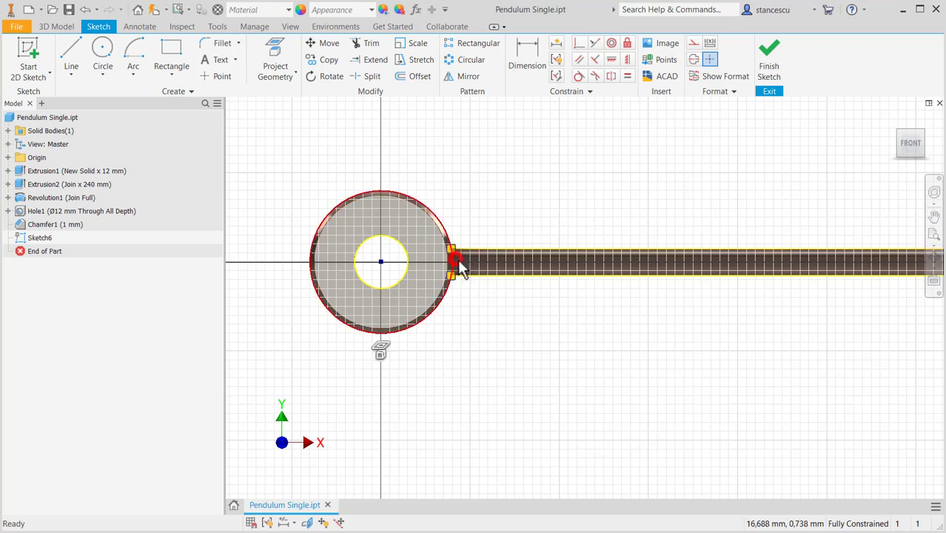
click(689, 42)
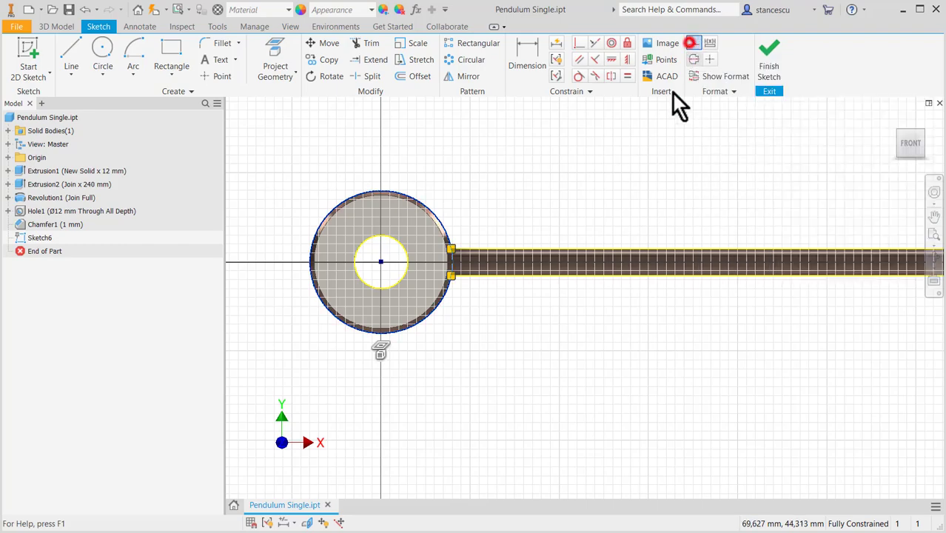
middle_drag(648, 181, 371, 191)
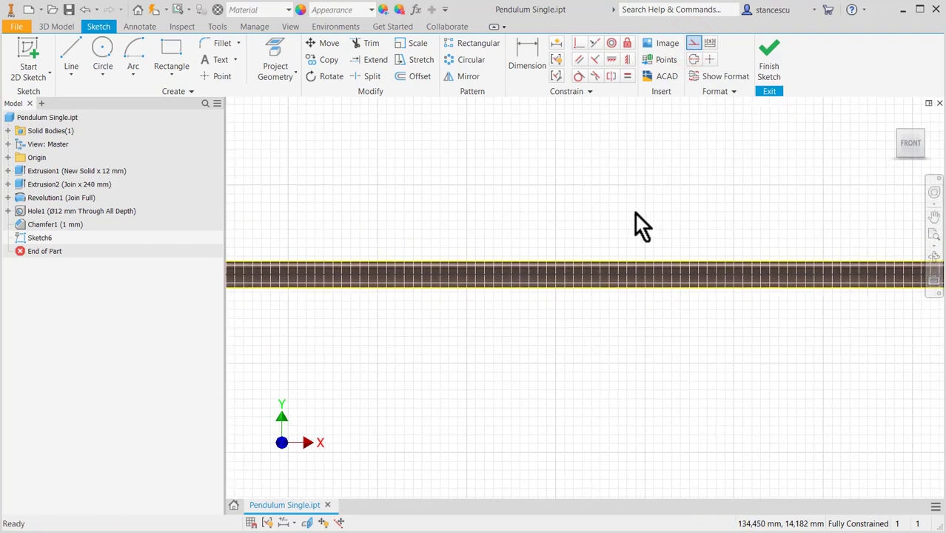
middle_drag(635, 215, 310, 176)
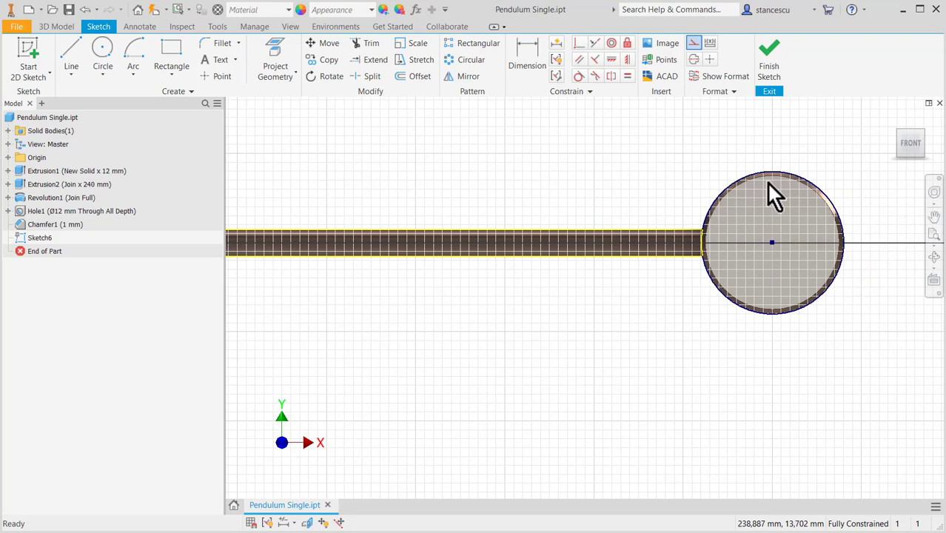
click(707, 252)
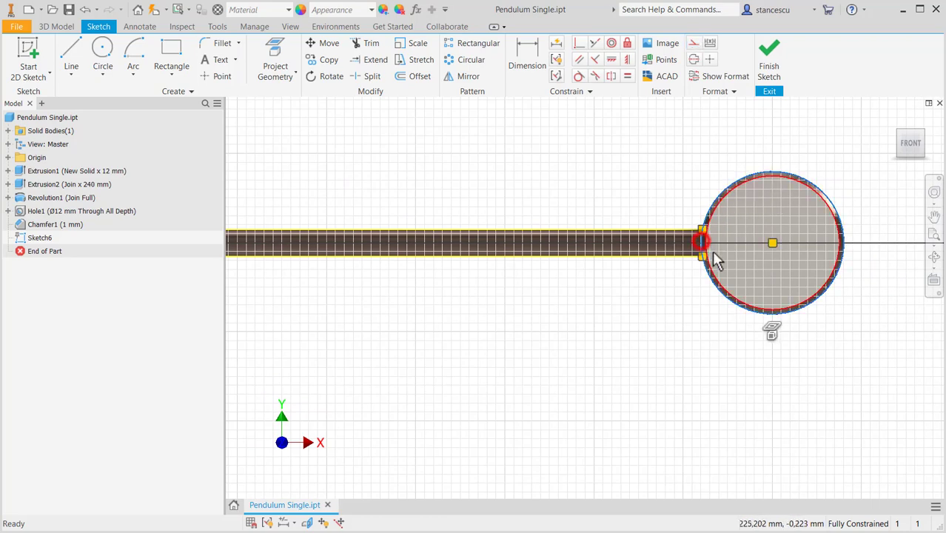
click(692, 46)
click(611, 157)
scroll(710, 232, up, 5)
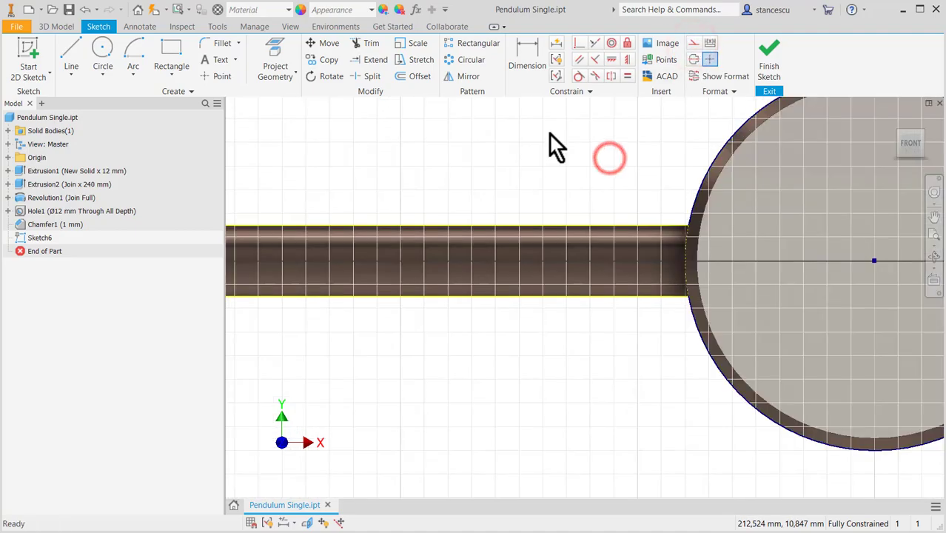
Step: Finish the sketch, then save and close Pendulum Single.ipt
key(F6)
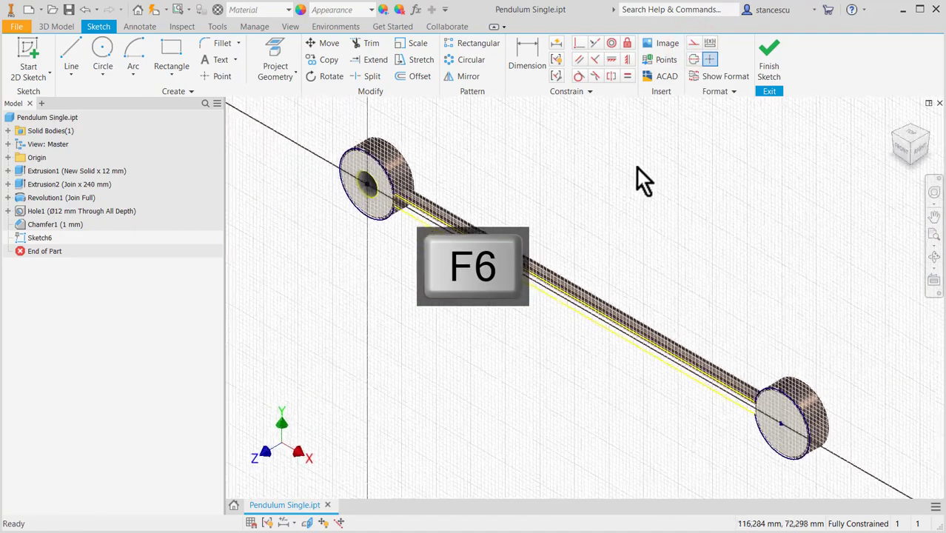
click(770, 65)
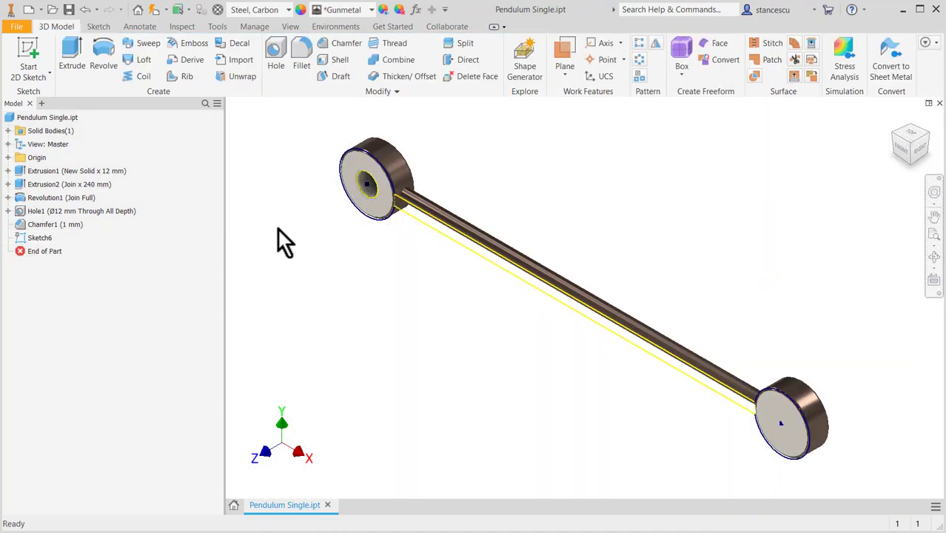
click(19, 238)
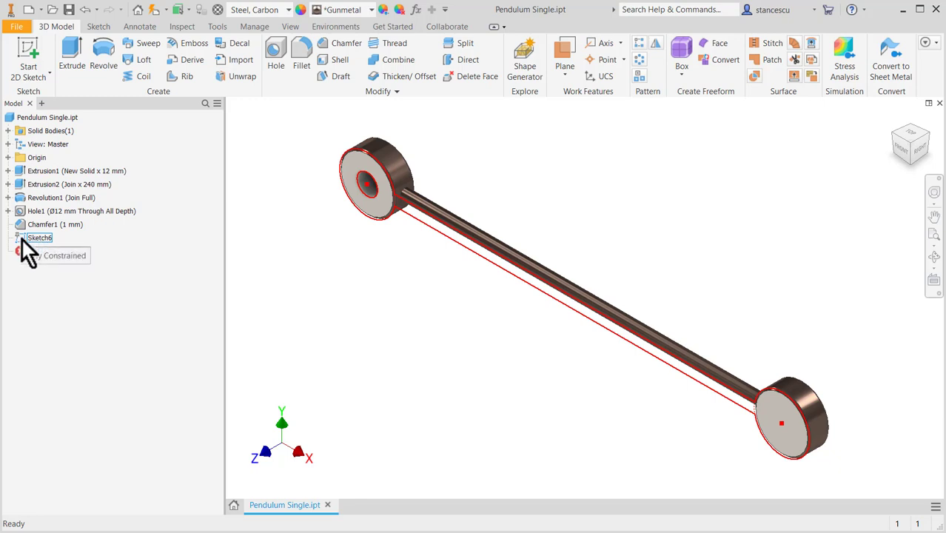
click(69, 9)
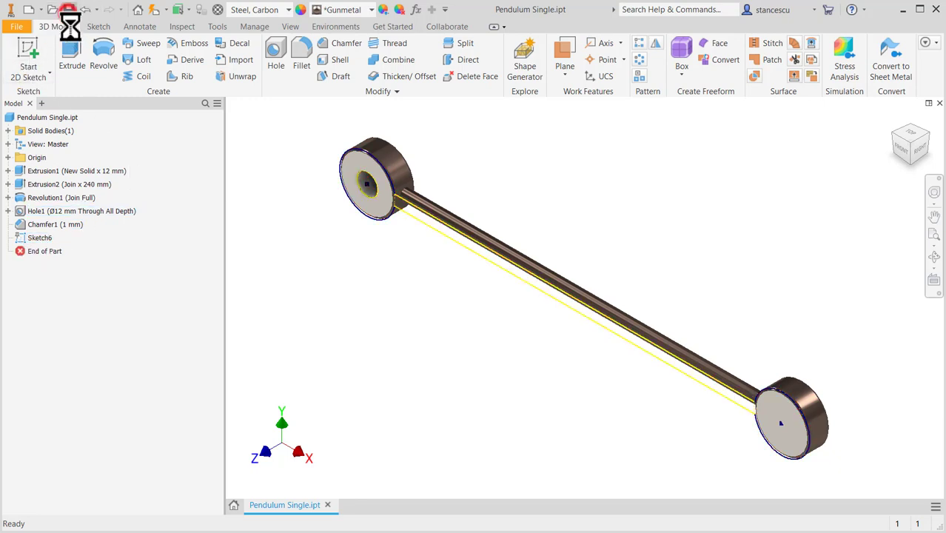
click(937, 103)
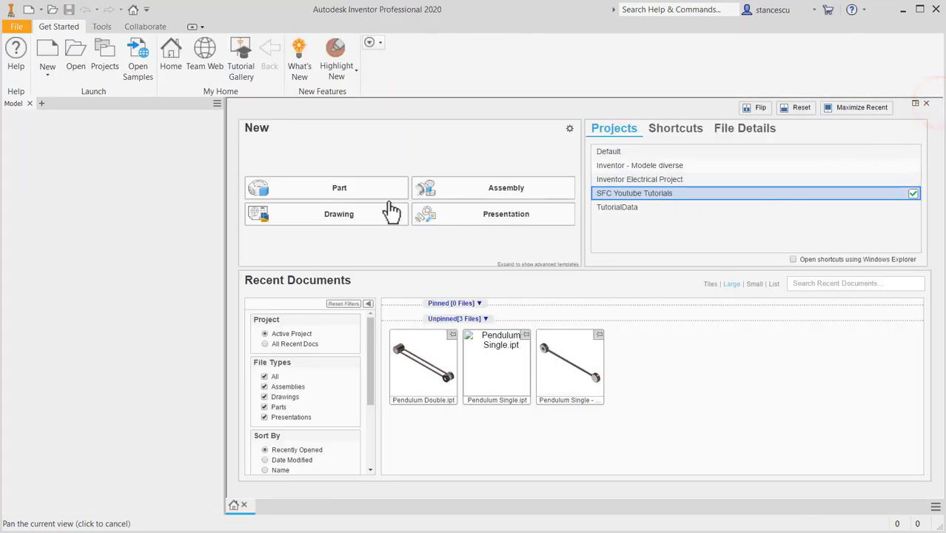
Step: Open Pendulums.iam from the folder above Assembly and accept updating it with the changed components
click(75, 50)
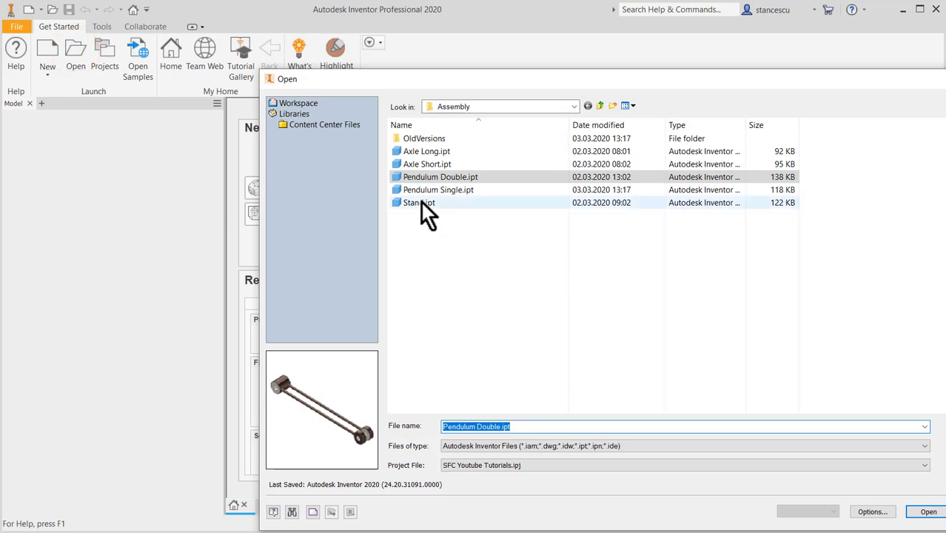
click(600, 105)
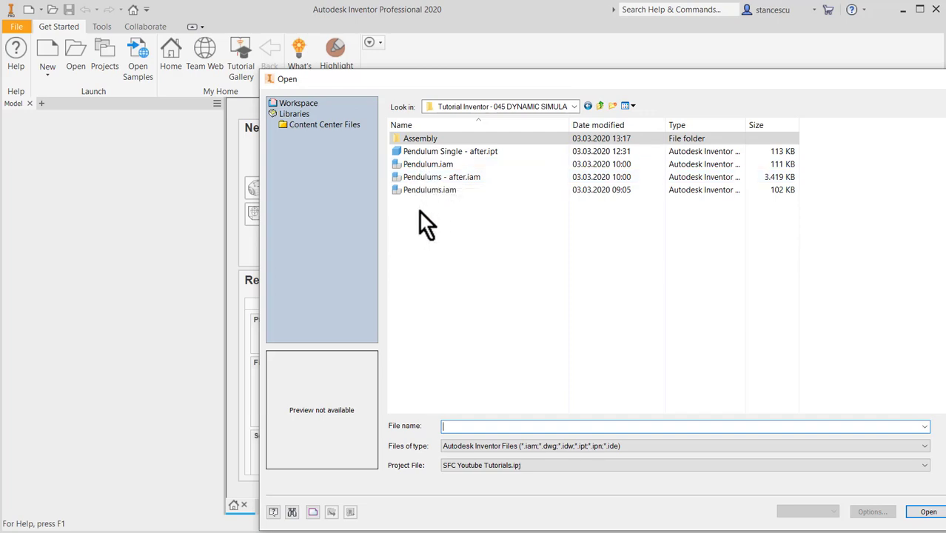
click(426, 191)
double_click(427, 190)
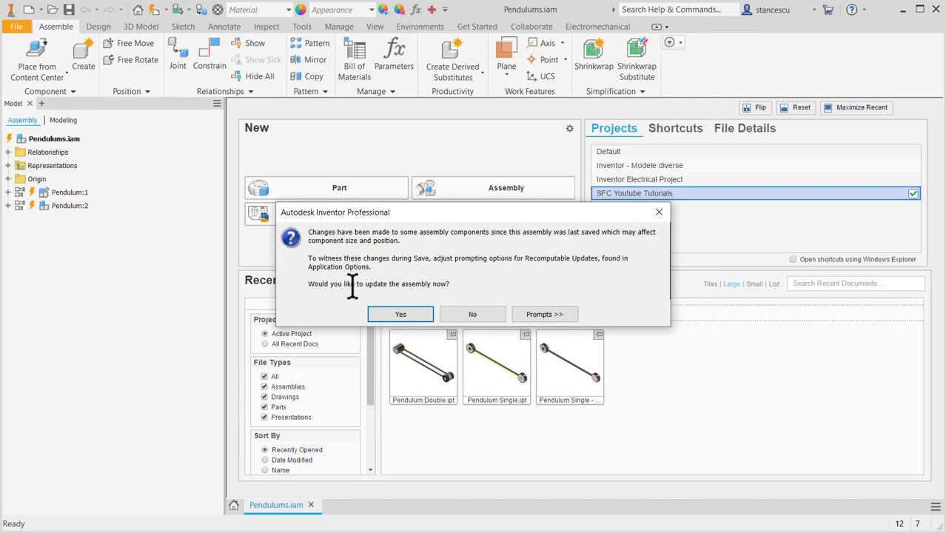
click(395, 314)
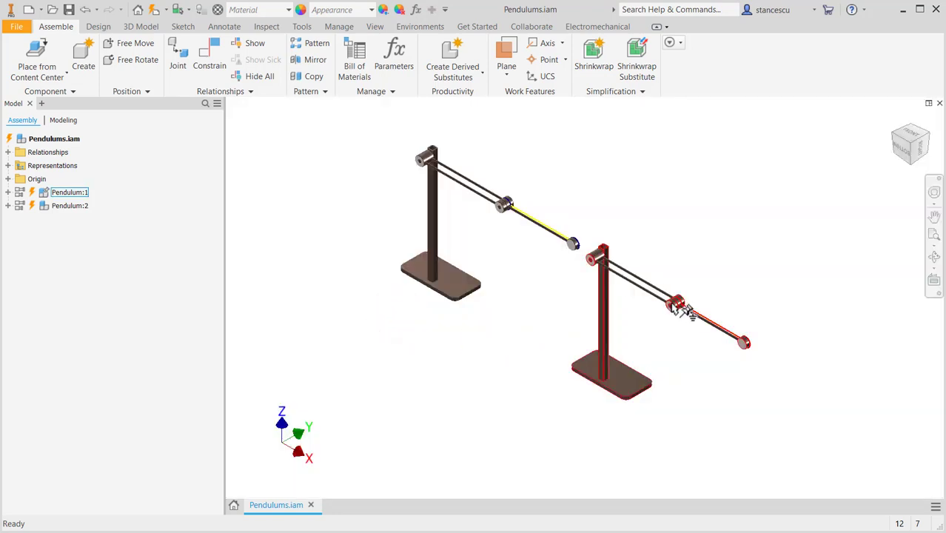
Step: Check the sketch profile on both pendulums and run a local update of the assembly
scroll(697, 325, up, 2)
scroll(739, 326, up, 3)
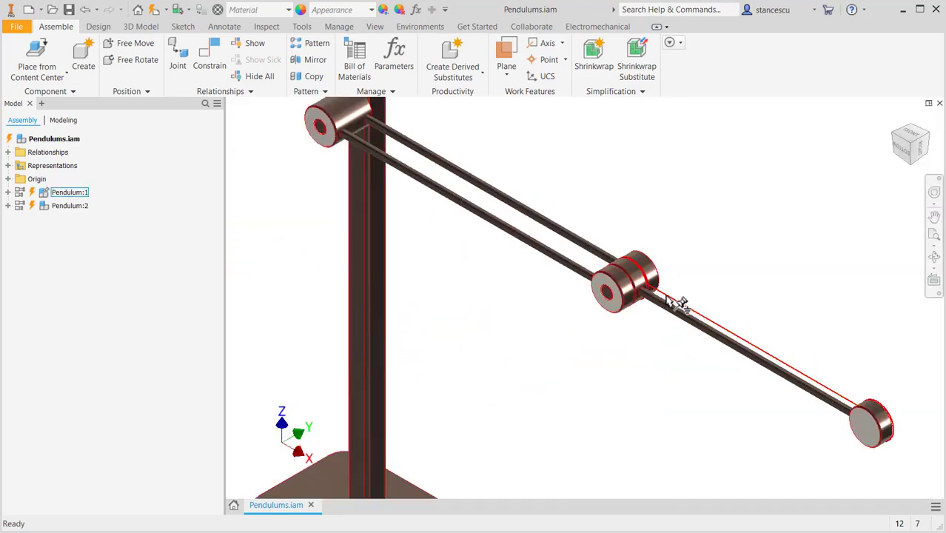
middle_drag(463, 268, 657, 425)
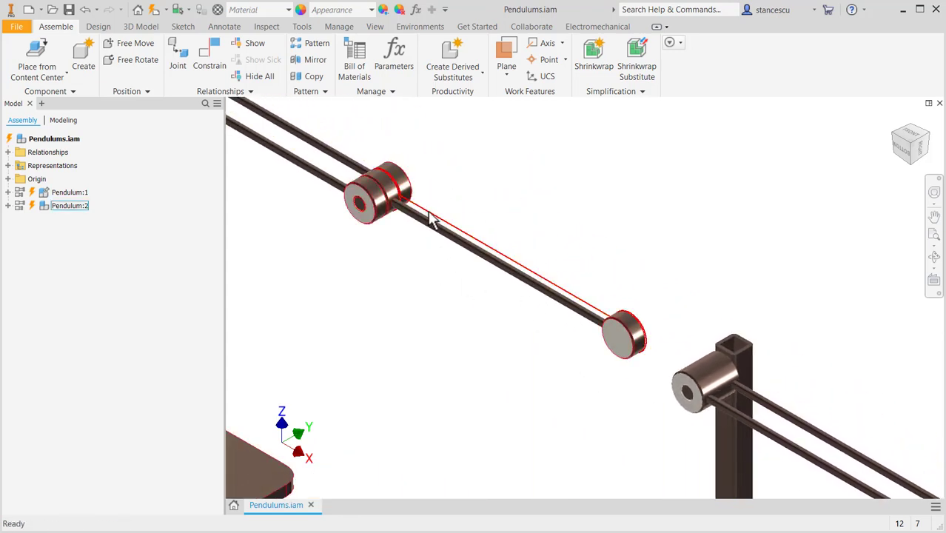
click(433, 221)
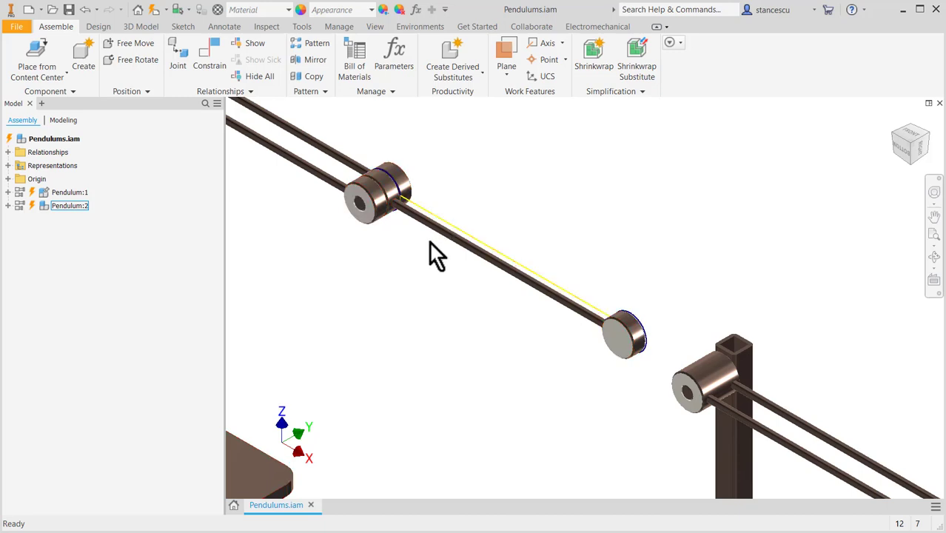
scroll(502, 221, down, 2)
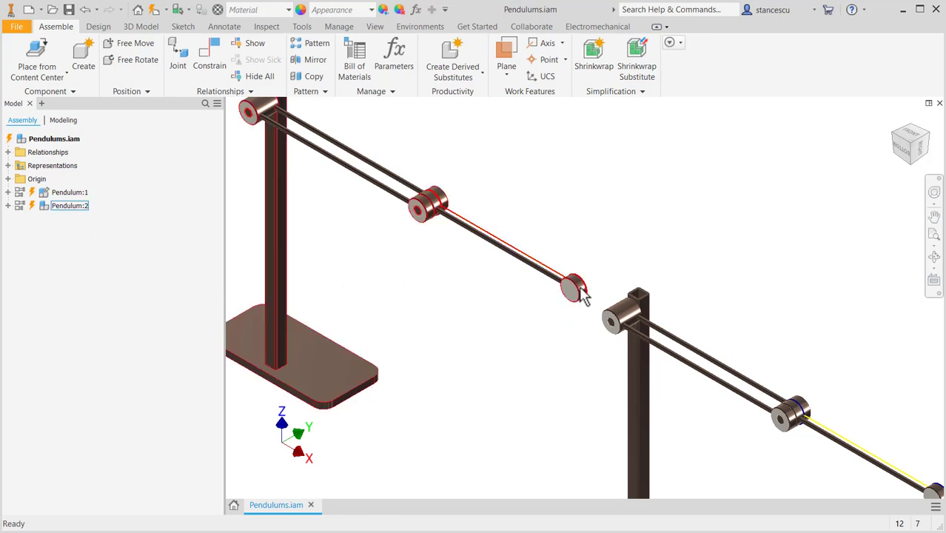
ctrl+click(506, 252)
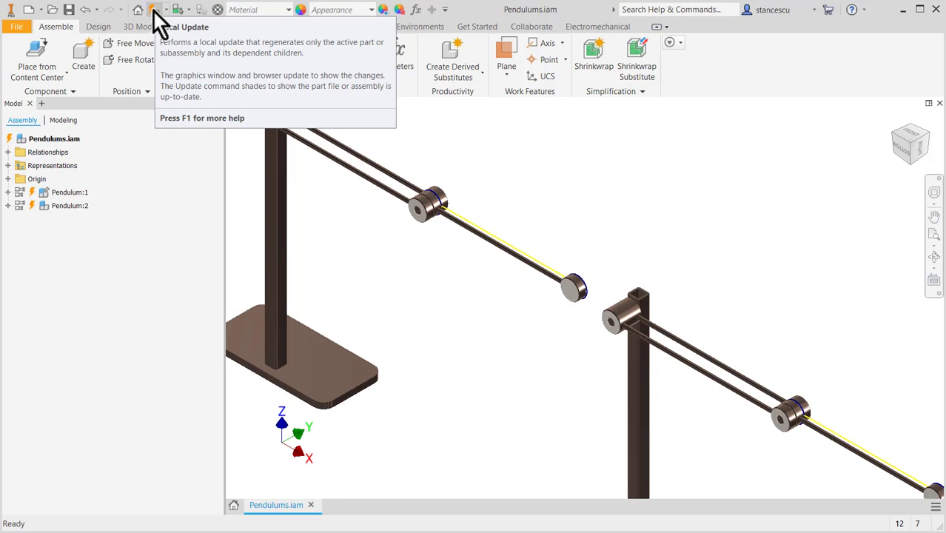
click(153, 9)
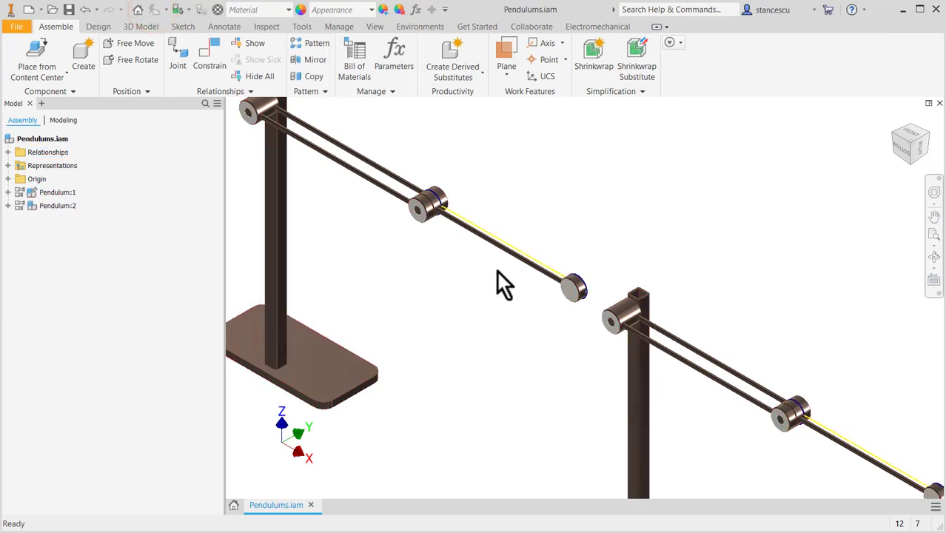
middle_drag(635, 245, 623, 190)
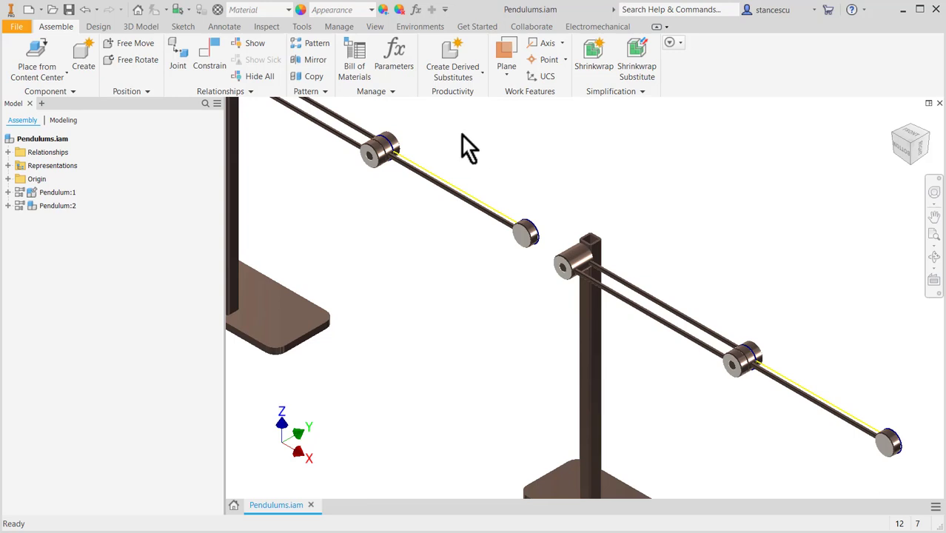
Step: Enter the Dynamic Simulation environment and define gravity along the second stand's vertical edge, flipped to point downward
click(411, 27)
click(22, 54)
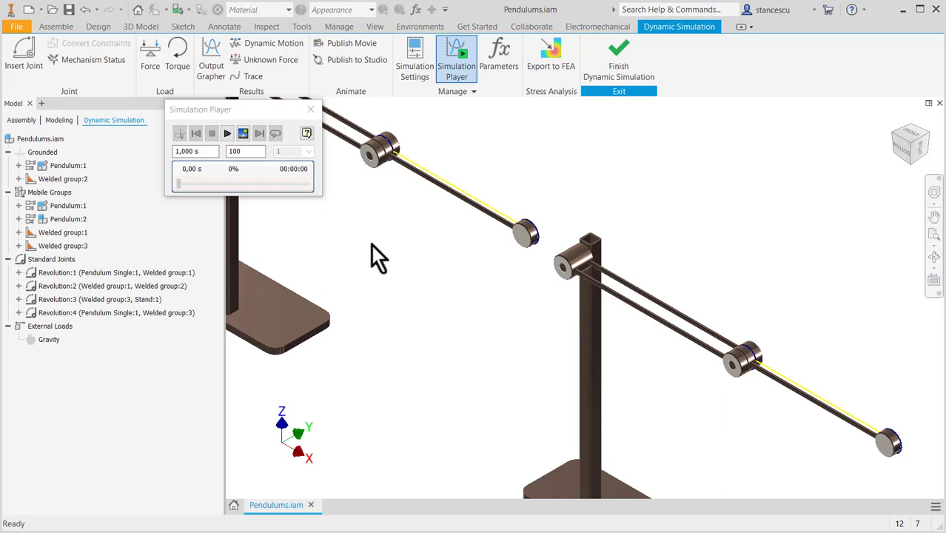
double_click(29, 341)
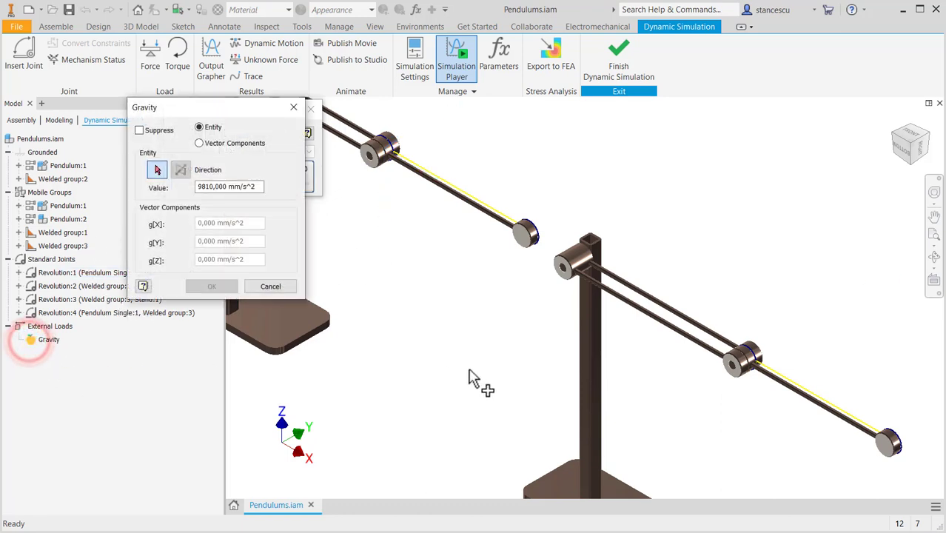
click(589, 374)
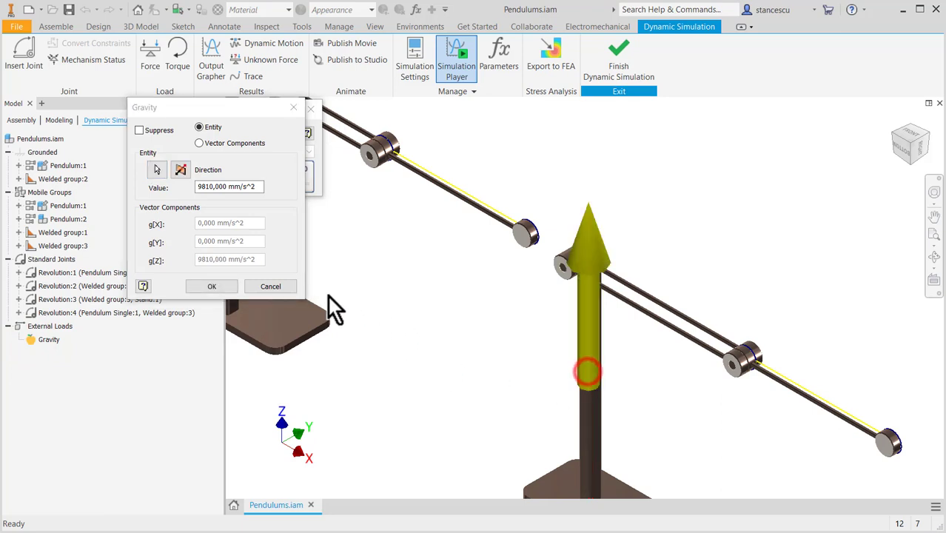
click(175, 168)
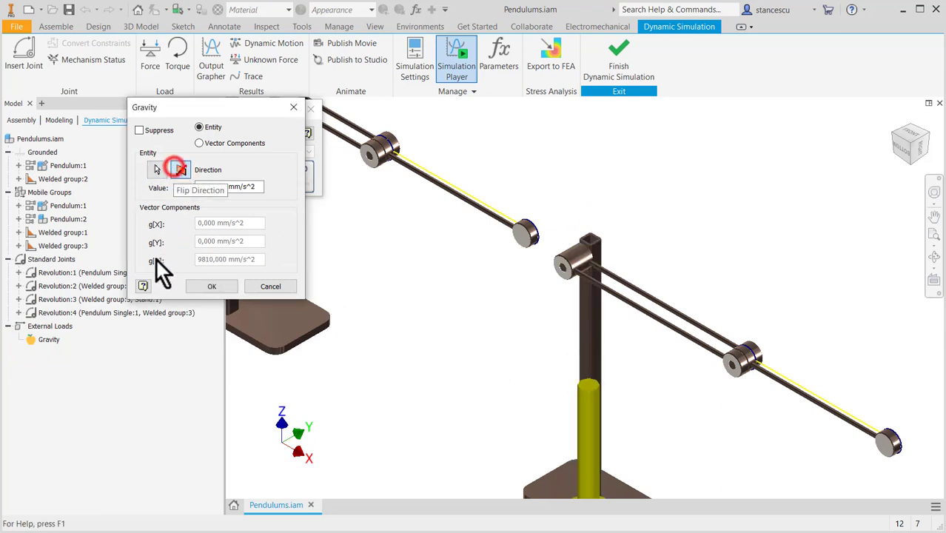
click(210, 283)
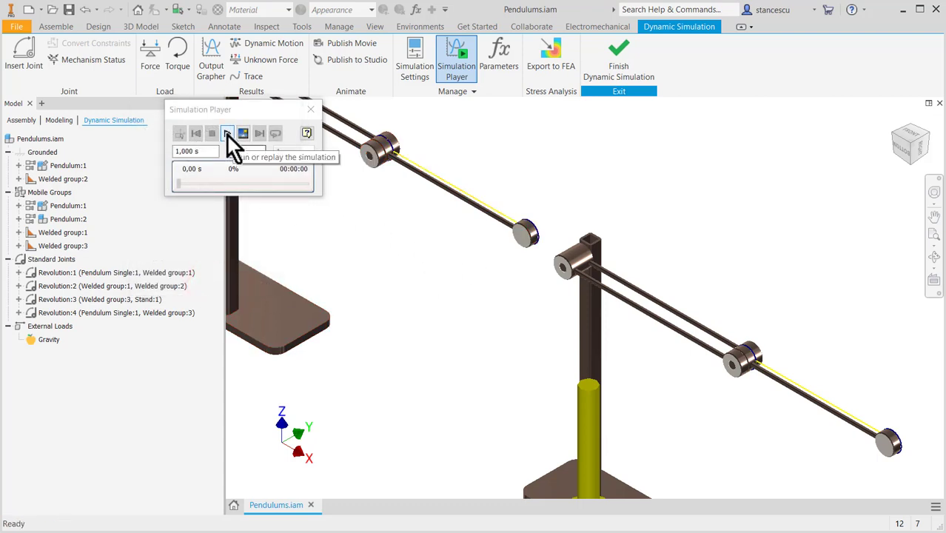
Step: Run the 1 s simulation with 100 images and return to construction mode
click(228, 133)
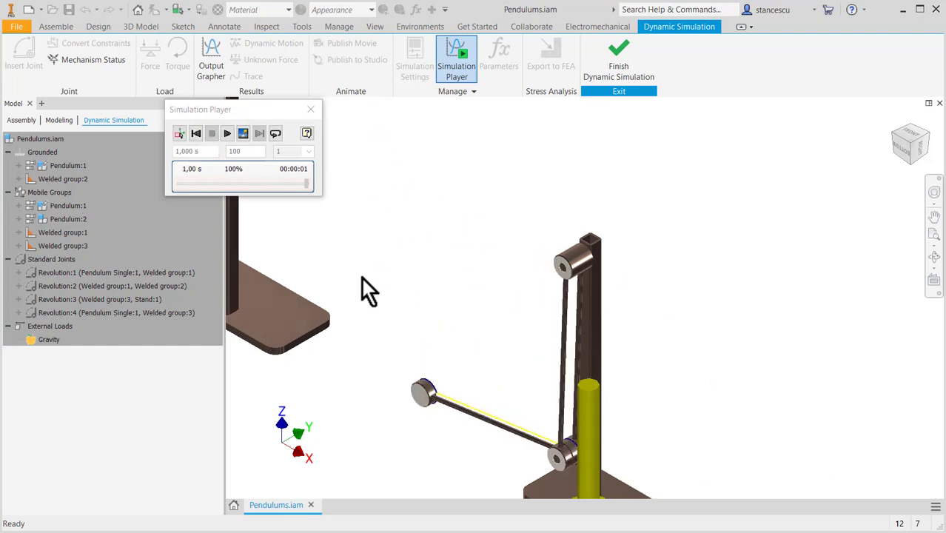
click(181, 132)
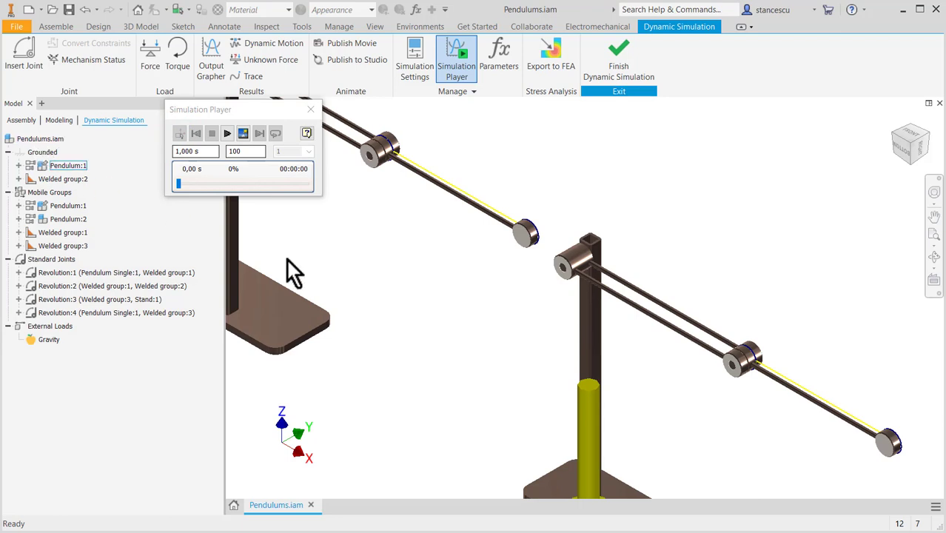
click(903, 147)
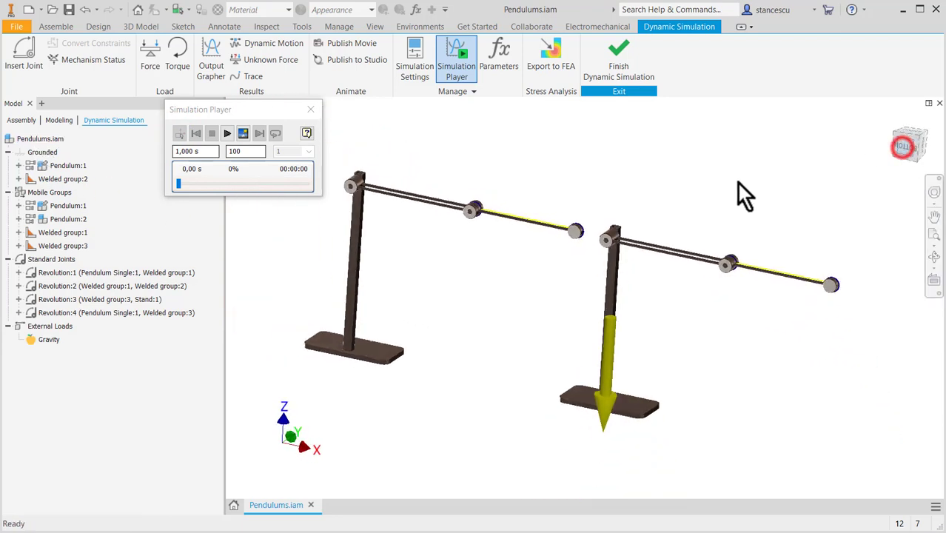
click(42, 139)
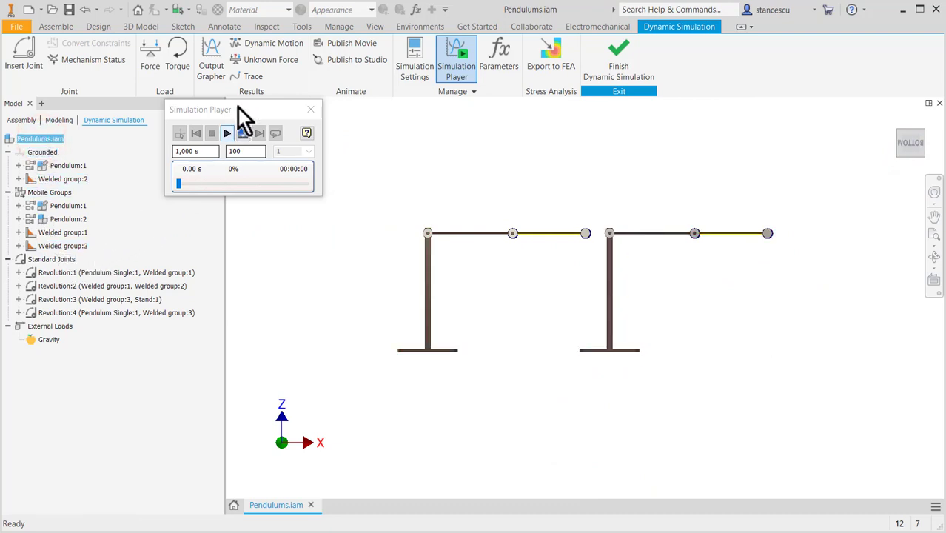
drag(252, 109, 322, 114)
drag(323, 115, 320, 111)
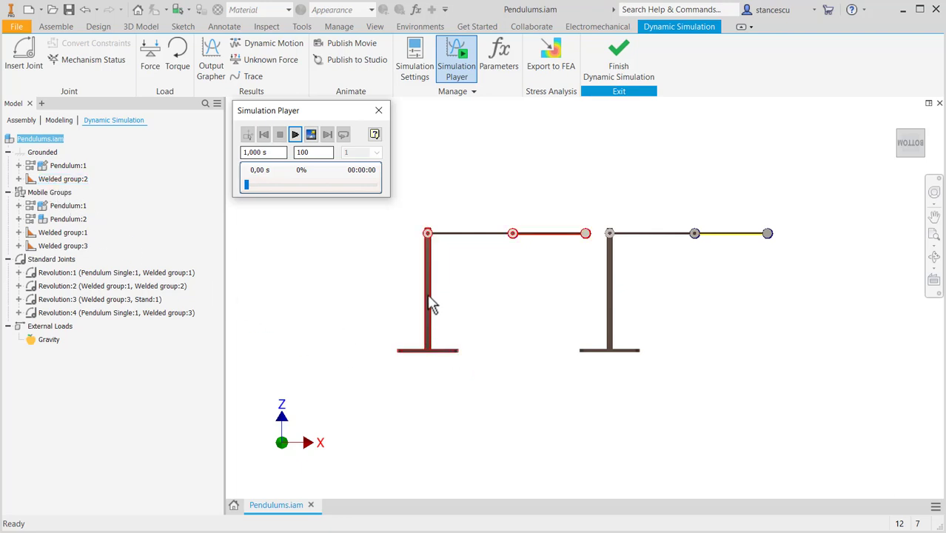
Step: Expand the grounded Welded group:2 down to the parts of Pendulum:2 and examine the long axle inside the stand's post
click(19, 180)
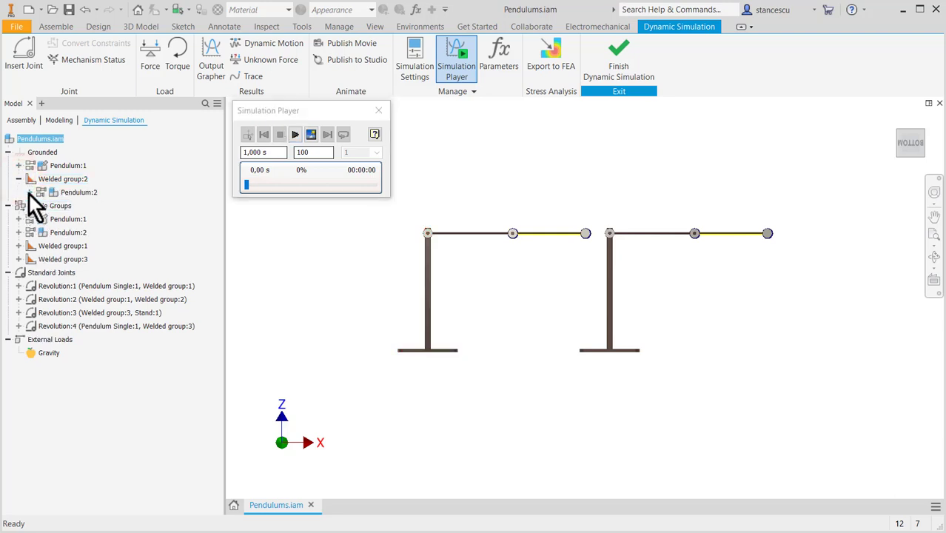
click(29, 193)
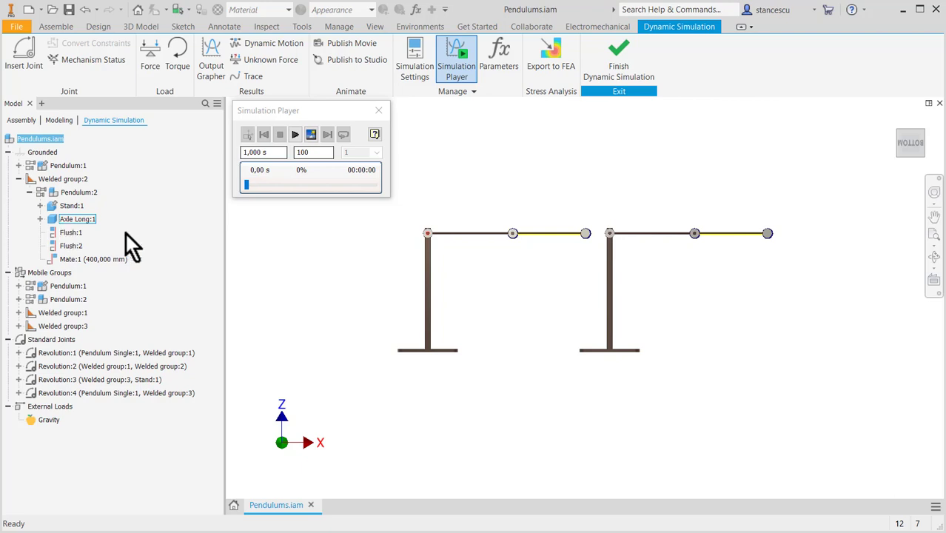
shift+middle_drag(446, 224, 424, 254)
scroll(424, 253, down, 10)
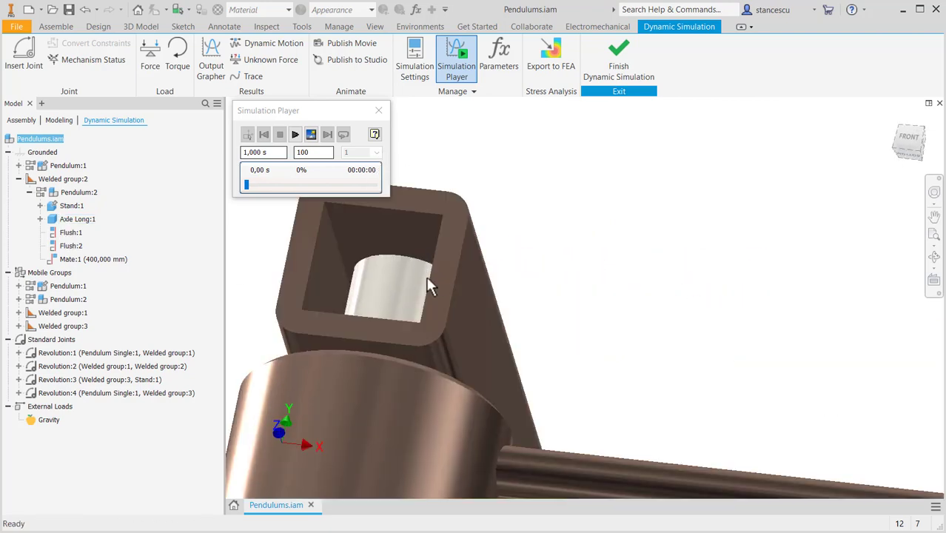
Step: Examine Stand:1 and Axle Long:1 of the grounded Welded group:2 in the model, and collapse the group
scroll(377, 290, up, 3)
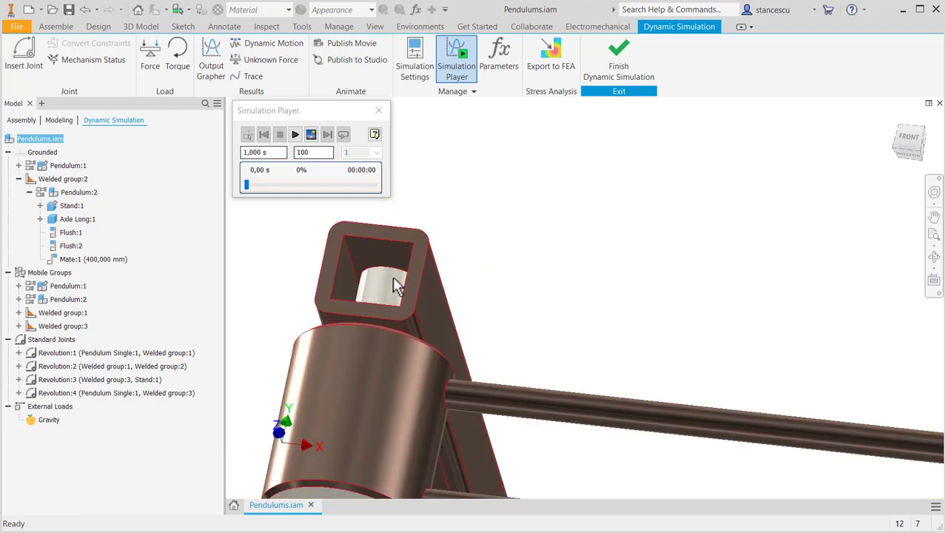
click(64, 208)
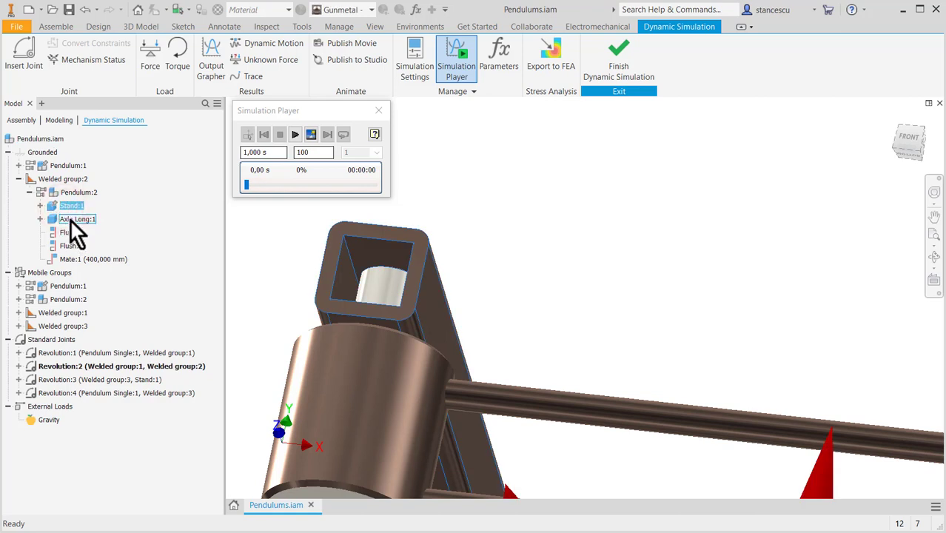
click(71, 219)
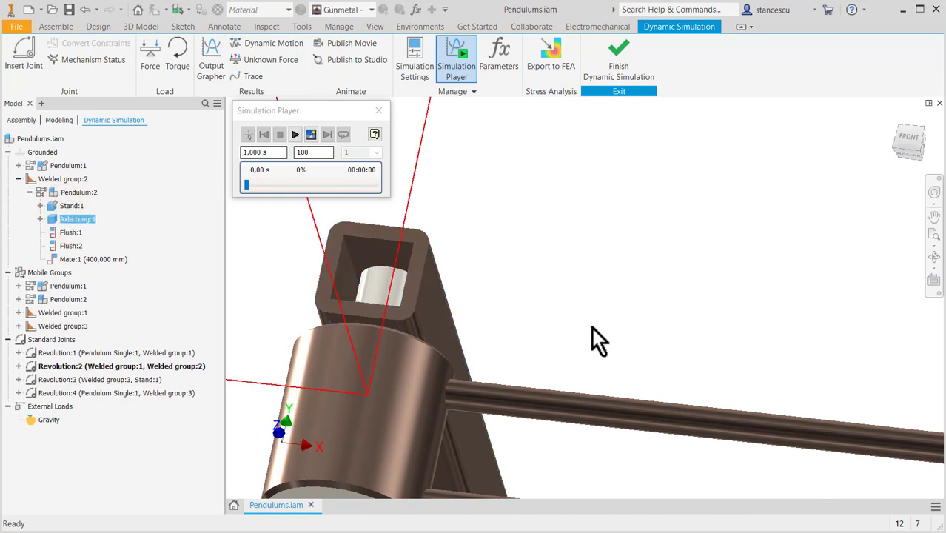
middle_drag(593, 326, 714, 202)
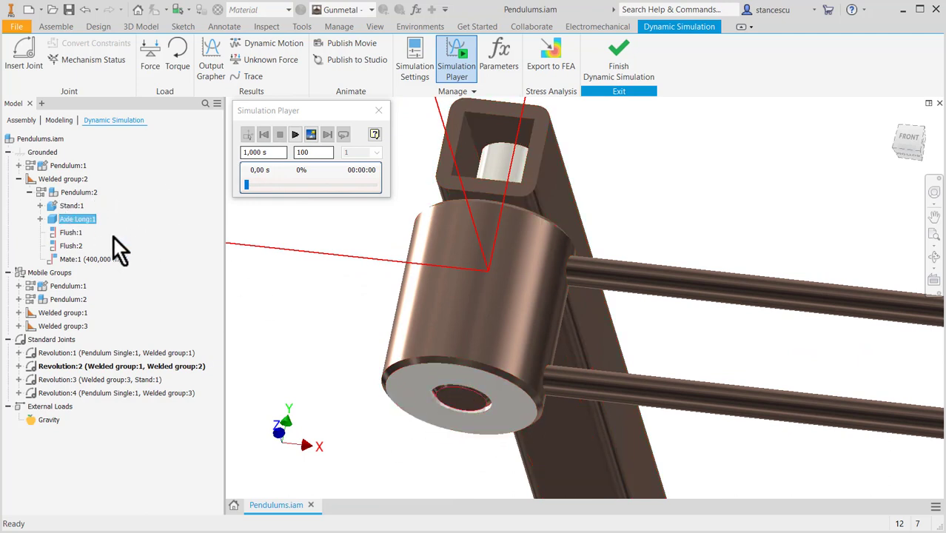
scroll(282, 309, down, 2)
scroll(281, 309, down, 2)
middle_drag(521, 224, 633, 242)
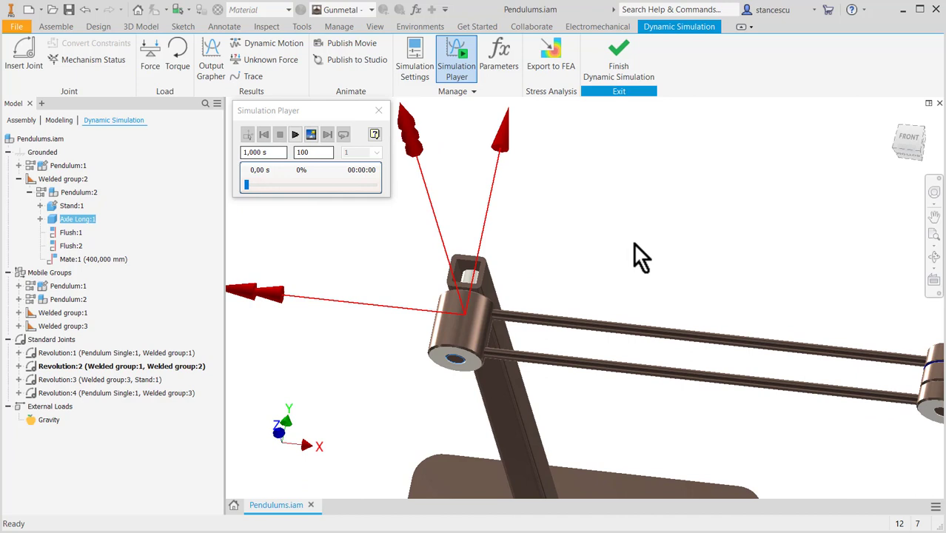
click(492, 284)
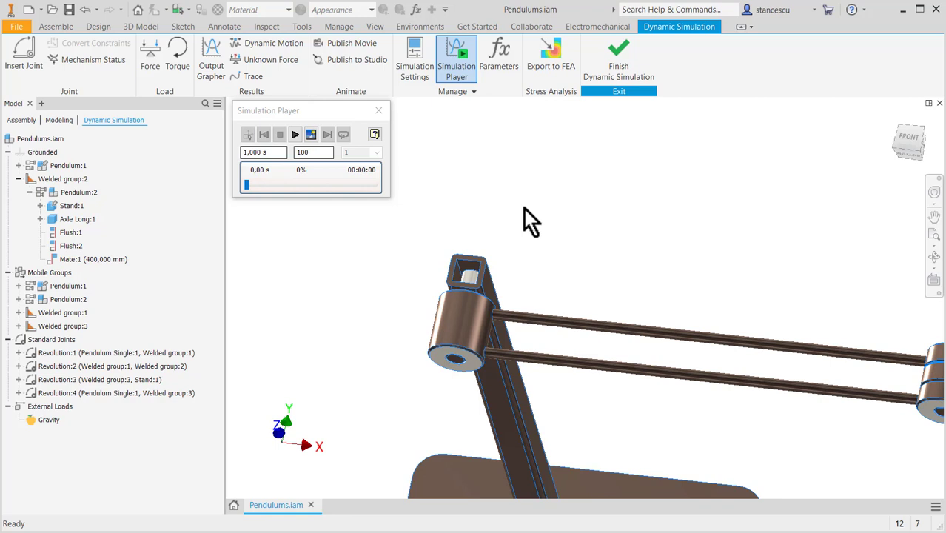
scroll(563, 236, up, 2)
middle_drag(600, 240, 512, 185)
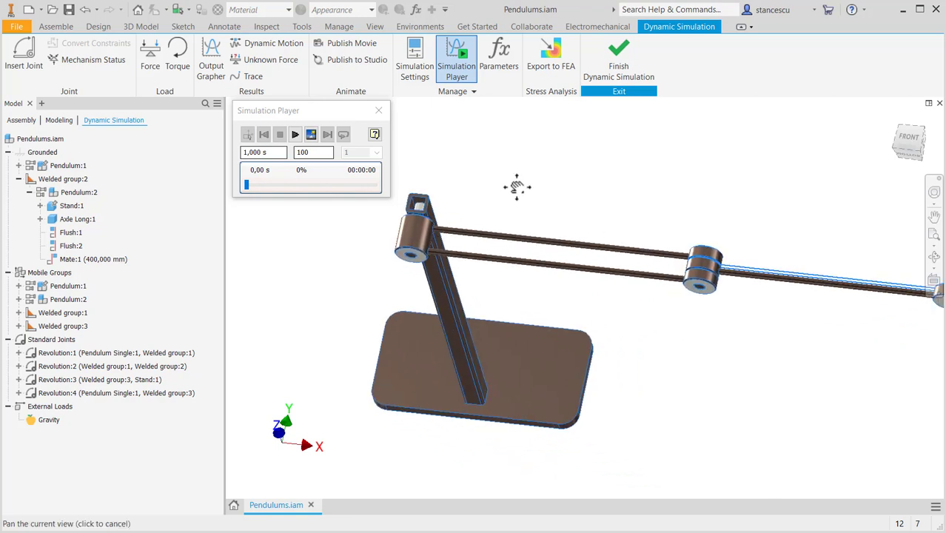
click(29, 193)
click(18, 179)
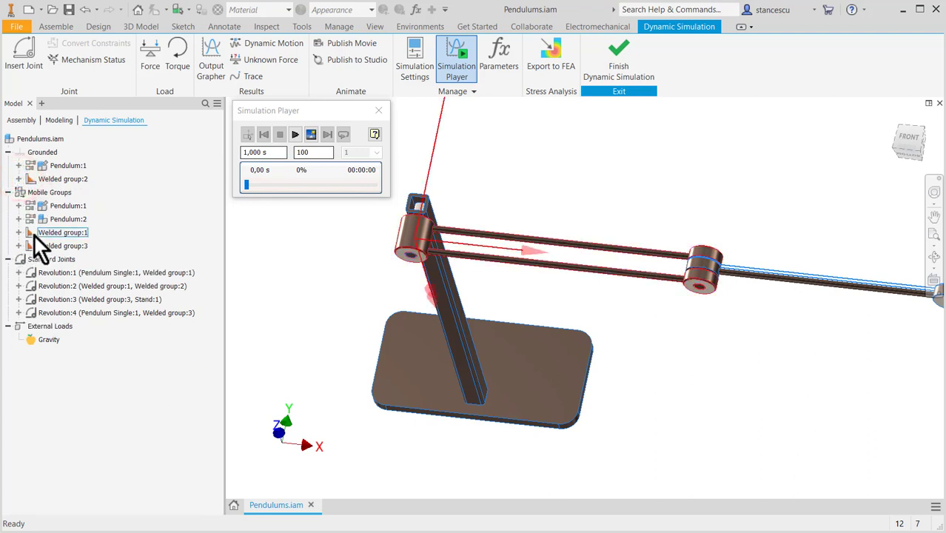
Step: Expand the mobile Welded group:1, examine its Pendulum Double:1 and Axle Short:1 parts in the model, and collapse the group
click(33, 234)
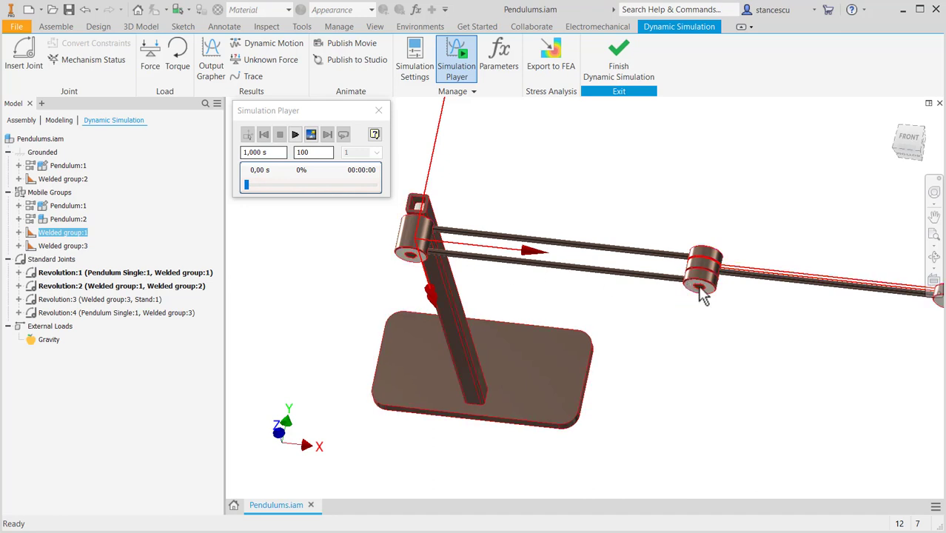
click(19, 233)
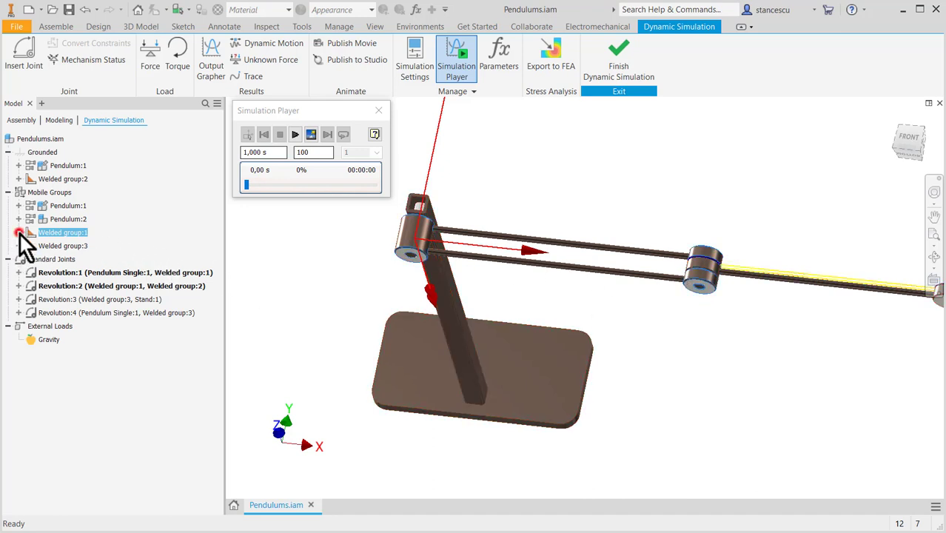
click(49, 244)
click(29, 245)
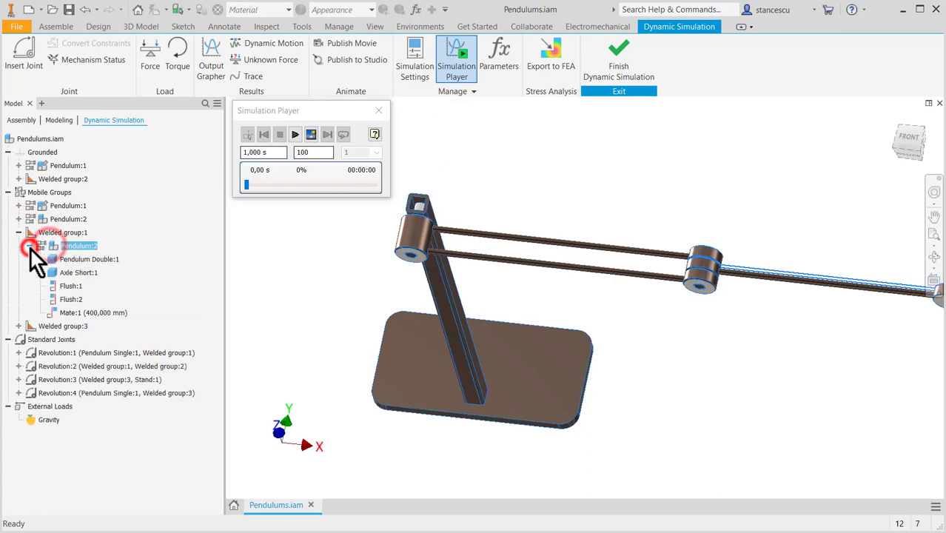
click(51, 258)
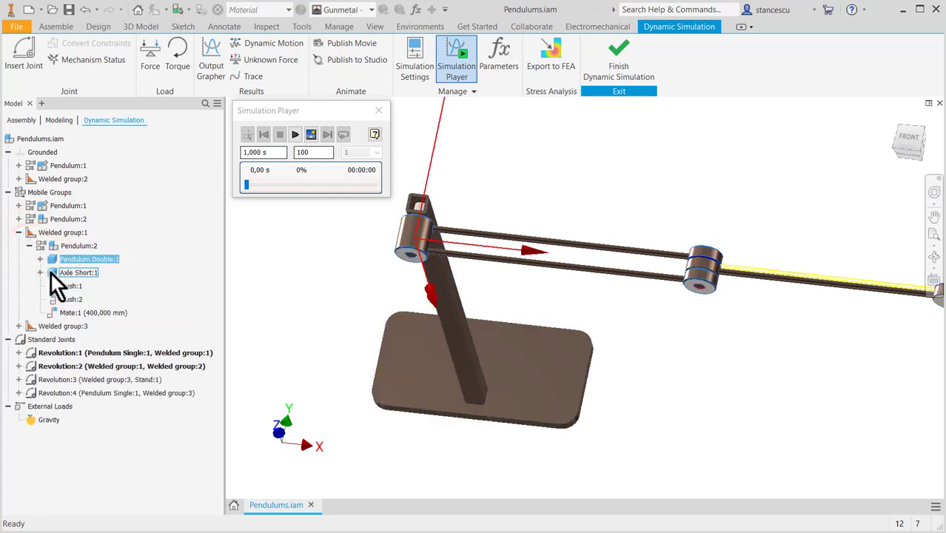
click(51, 272)
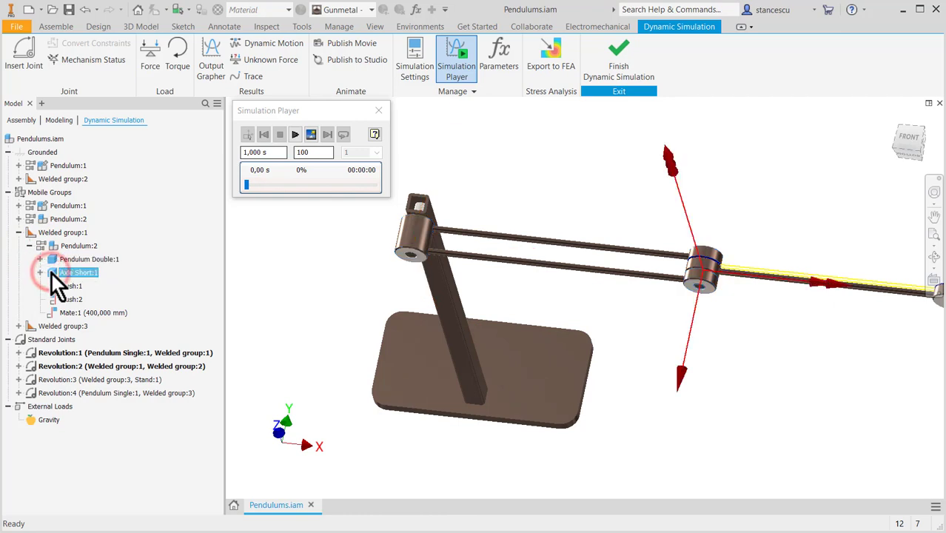
click(49, 260)
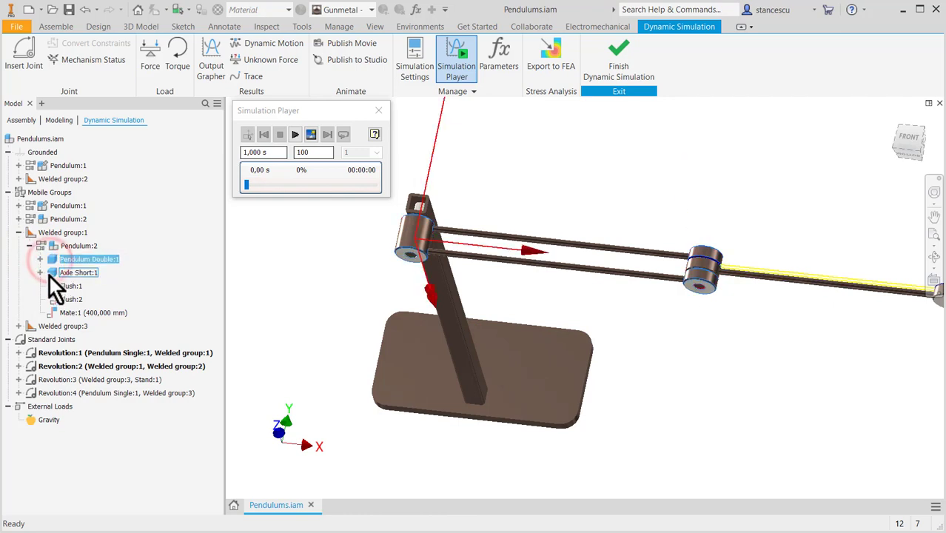
click(48, 274)
click(29, 244)
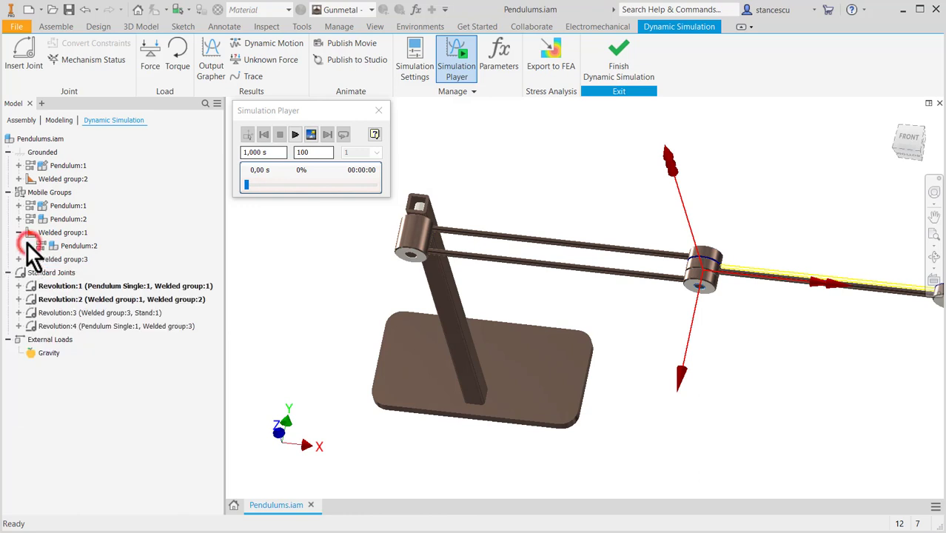
click(19, 232)
click(172, 313)
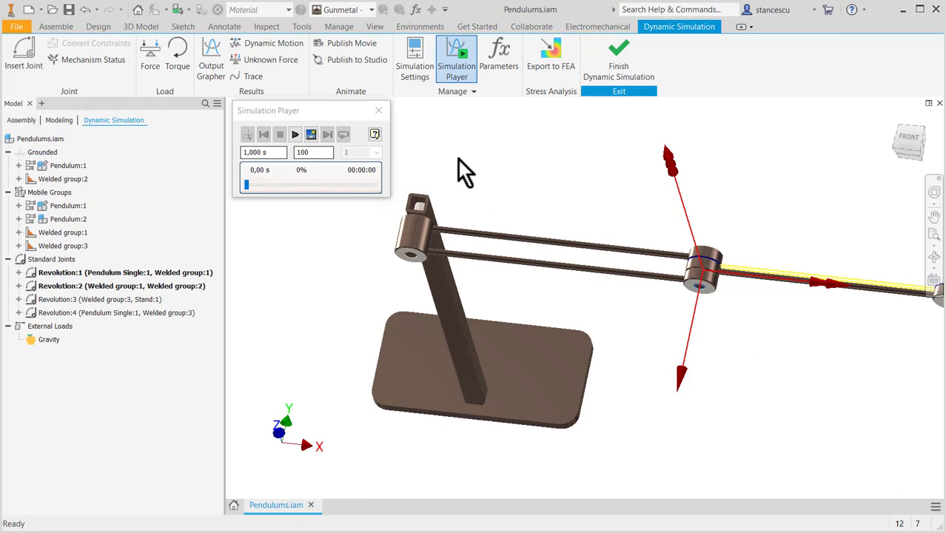
Step: Start a 2D Contact joint between the sketch profile loops of the first and second single pendulums
click(24, 56)
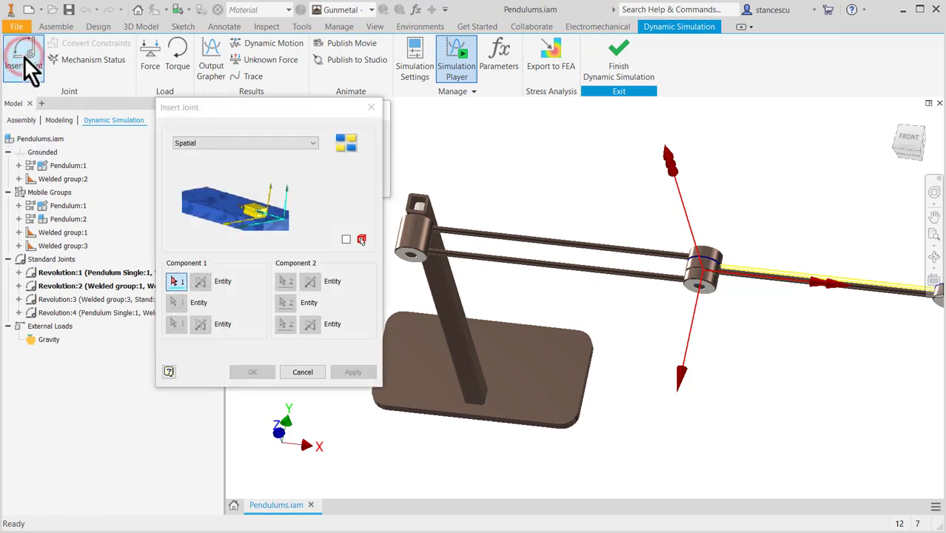
click(308, 143)
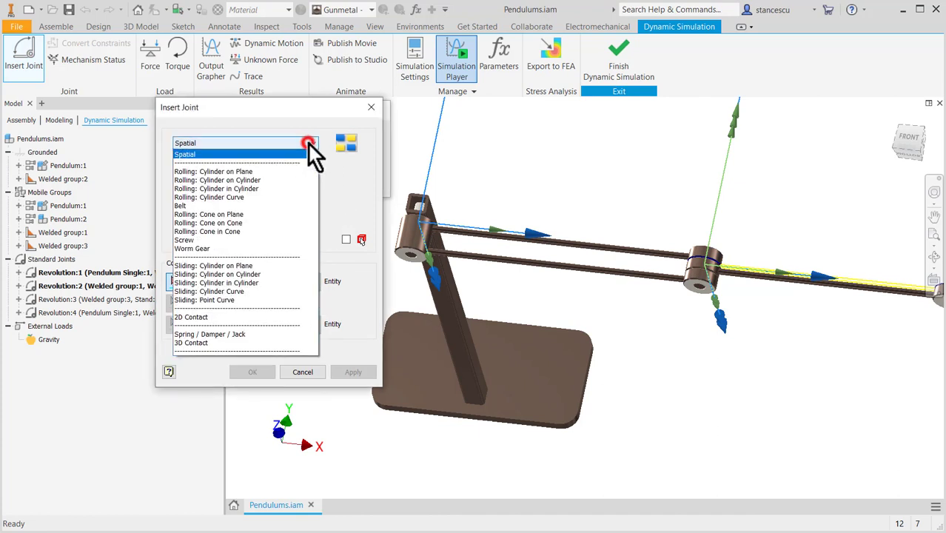
click(218, 317)
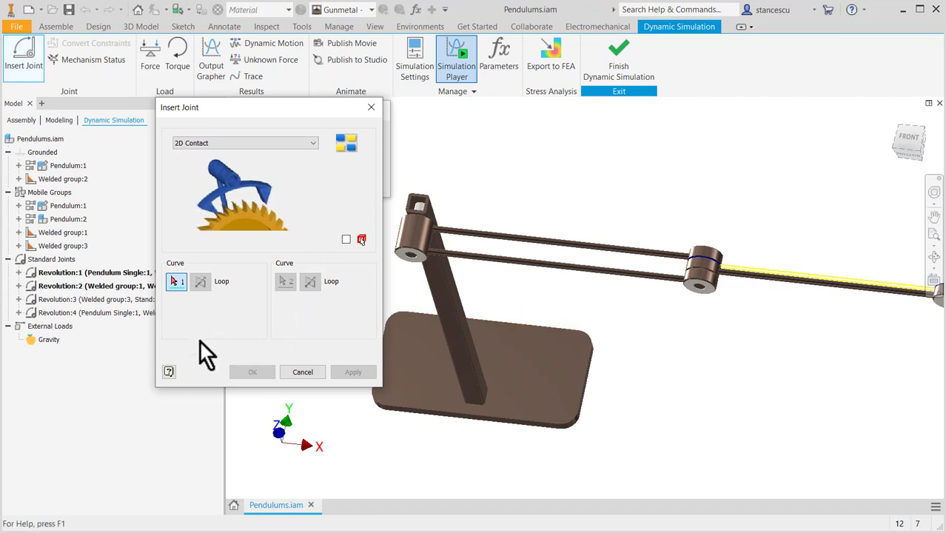
middle_drag(760, 416, 419, 405)
scroll(465, 342, down, 2)
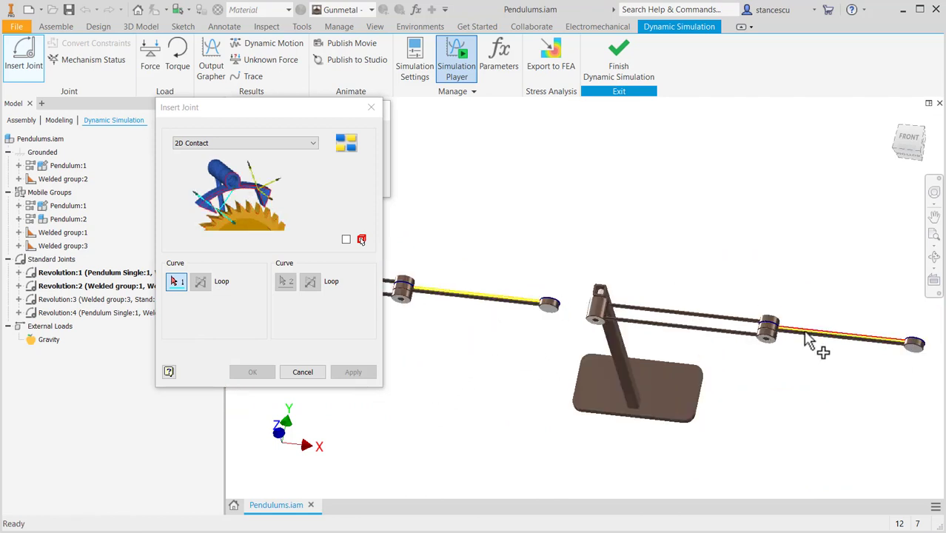
click(175, 281)
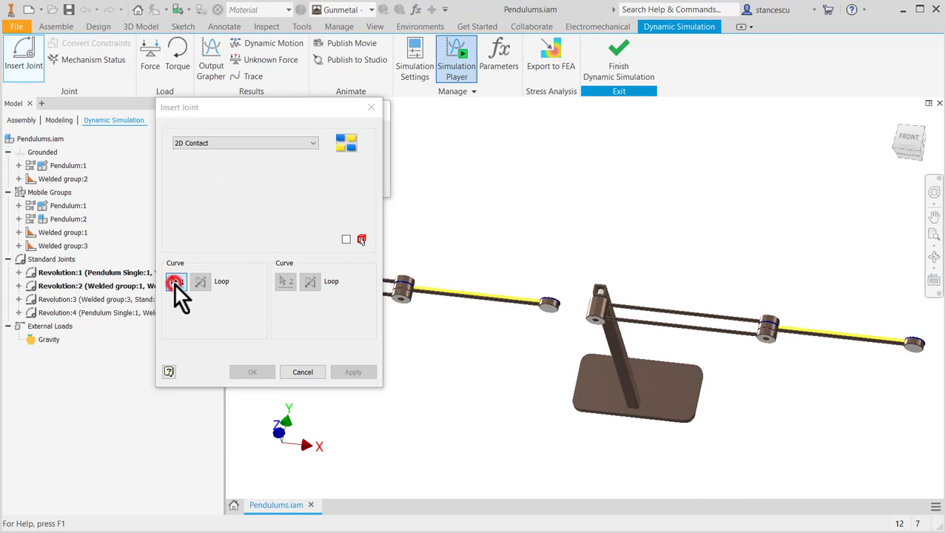
click(518, 302)
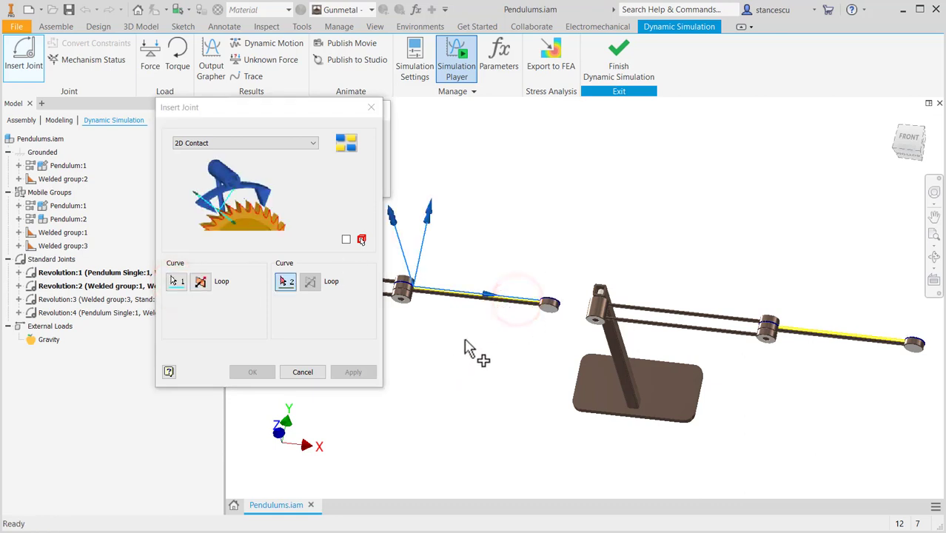
click(813, 330)
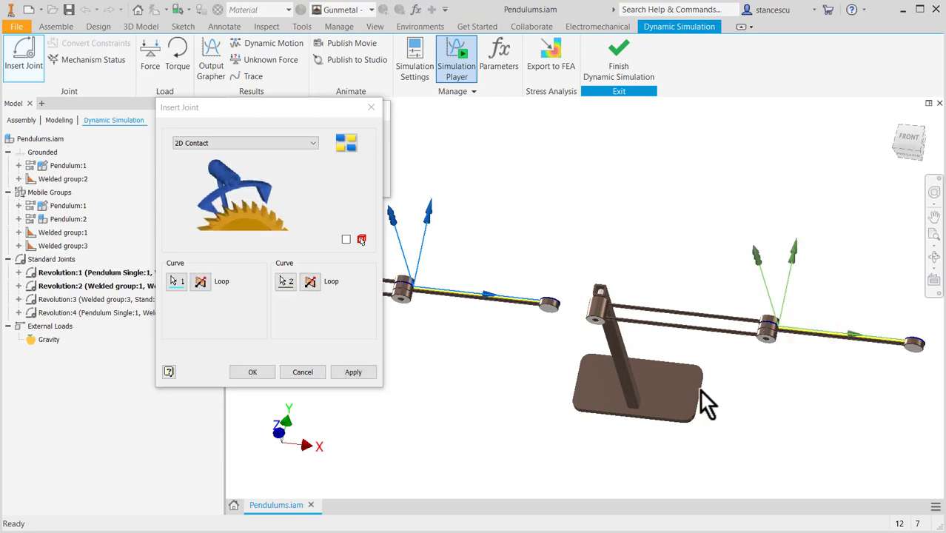
Step: Check the axis directions of both selected loops and create the 2D Contact joint
shift+middle_drag(699, 387, 678, 374)
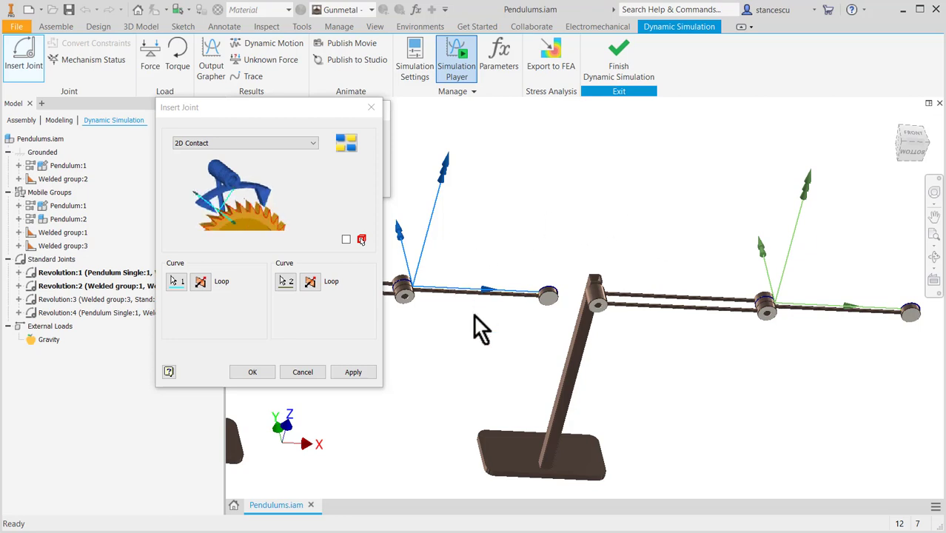
scroll(478, 311, up, 2)
shift+middle_drag(533, 334, 550, 439)
middle_drag(566, 355, 711, 376)
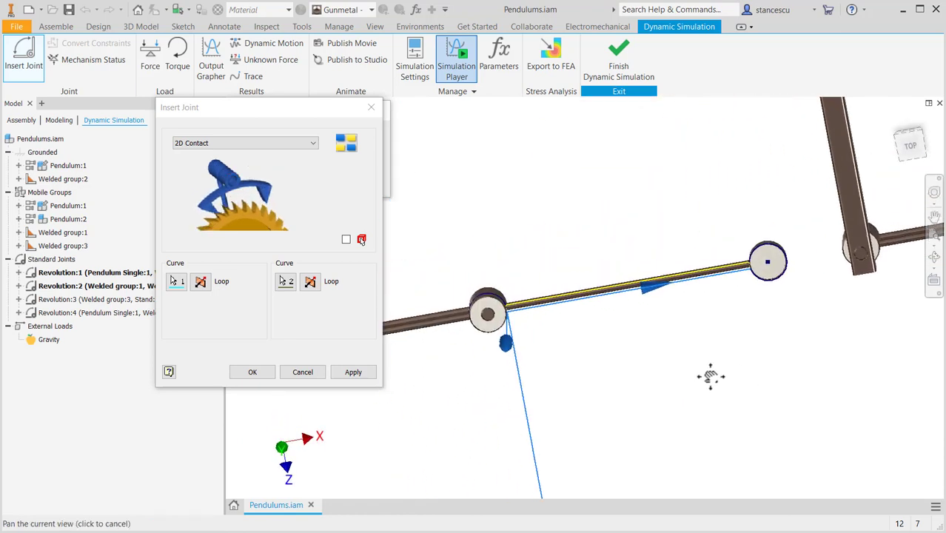
scroll(646, 339, down, 2)
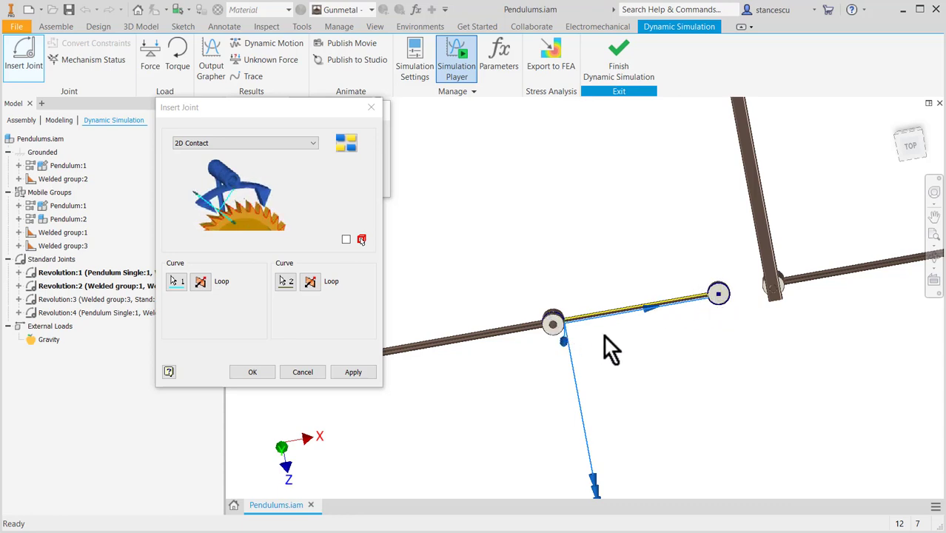
shift+middle_drag(617, 369, 624, 399)
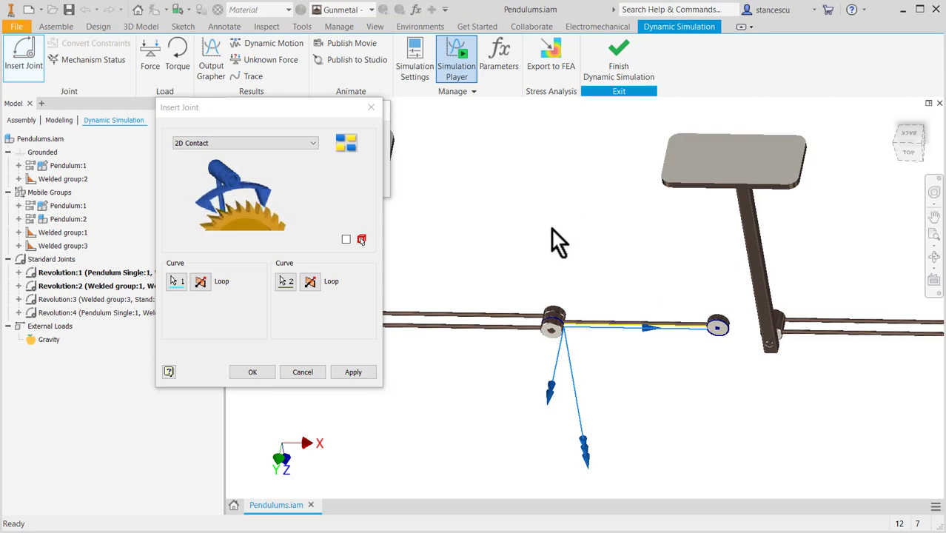
shift+middle_drag(587, 376, 532, 243)
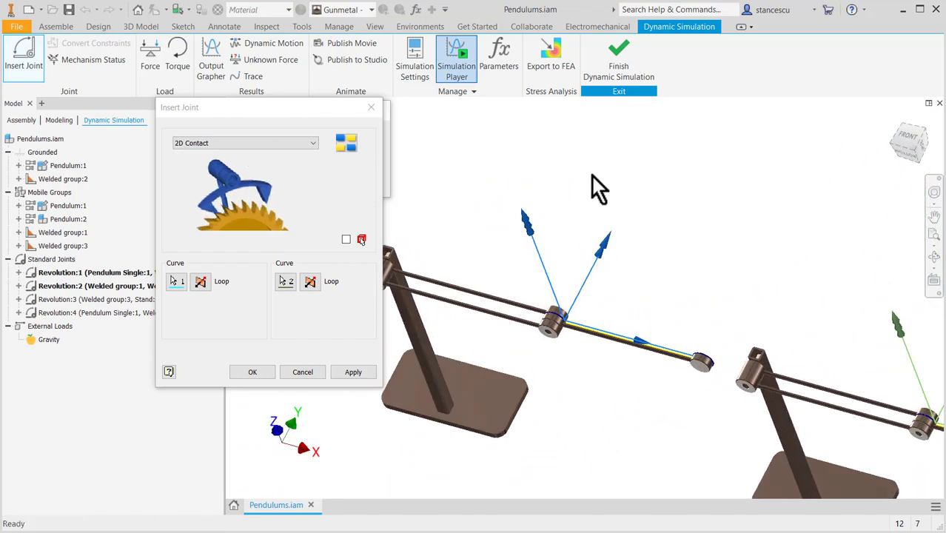
click(254, 372)
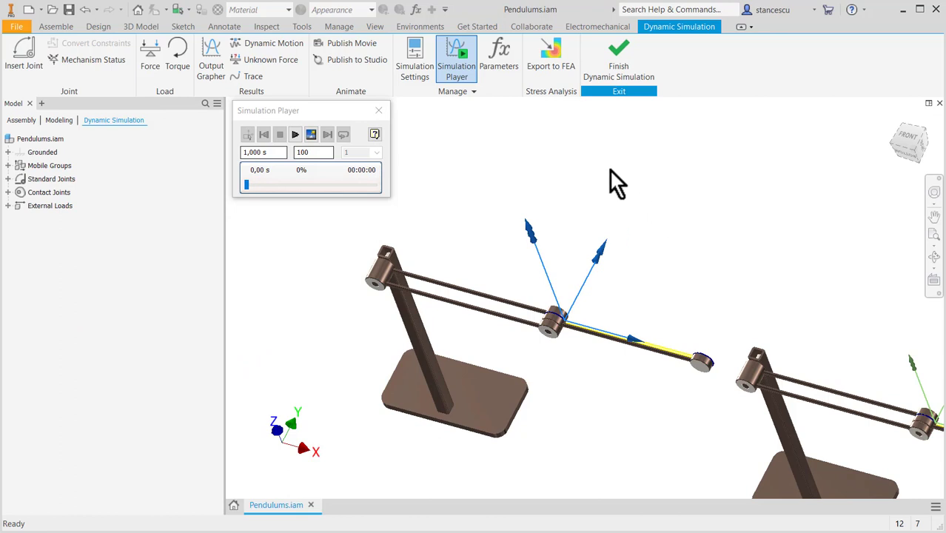
Step: Swing the second pendulum's end weight over towards the first pendulum and down to test the contact between them
click(21, 139)
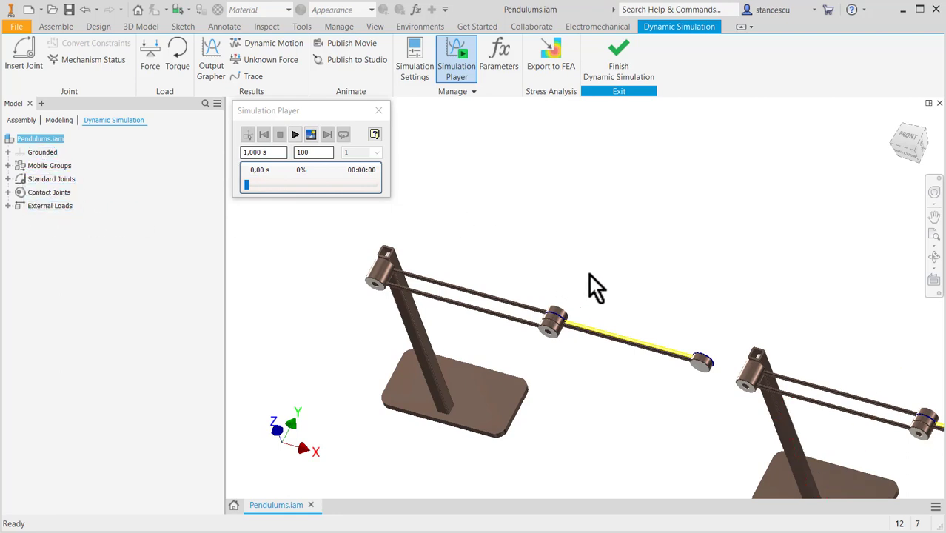
key(F6)
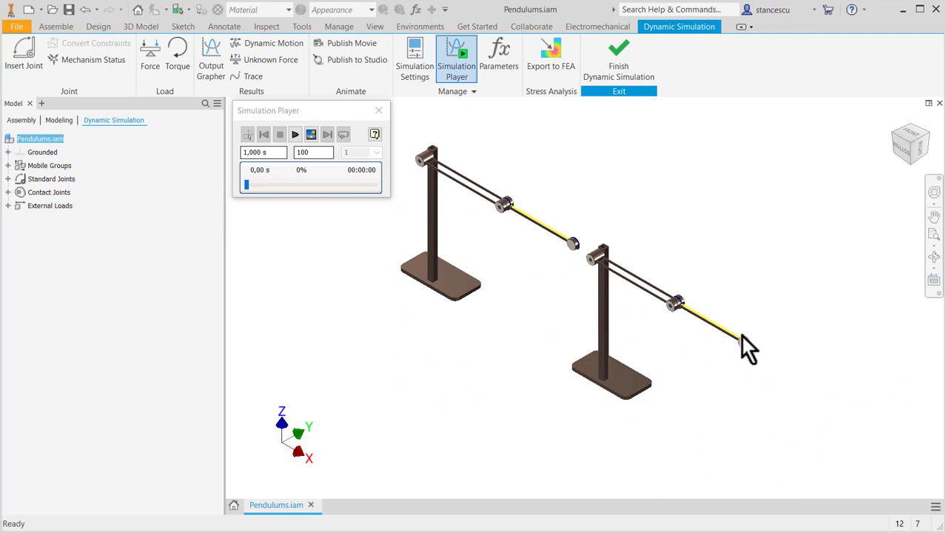
scroll(742, 352, up, 2)
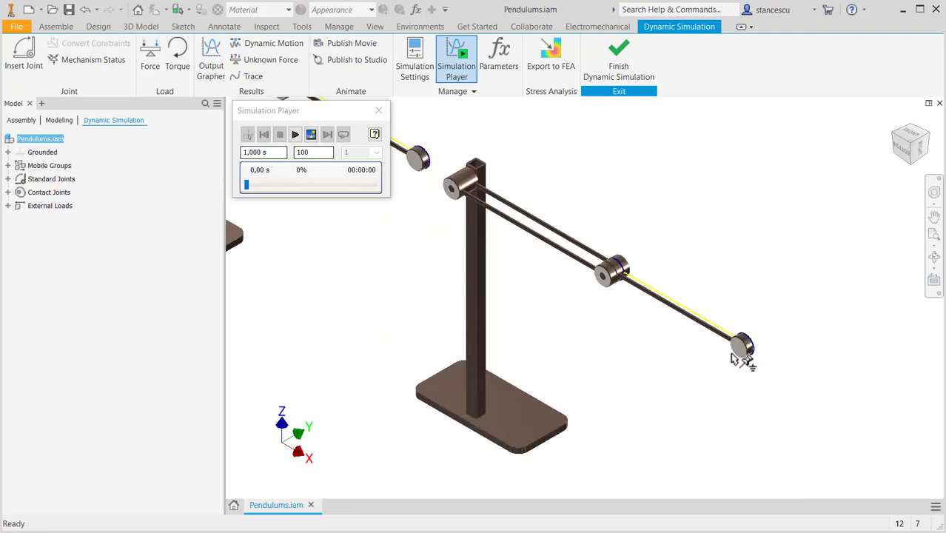
middle_drag(717, 380, 824, 417)
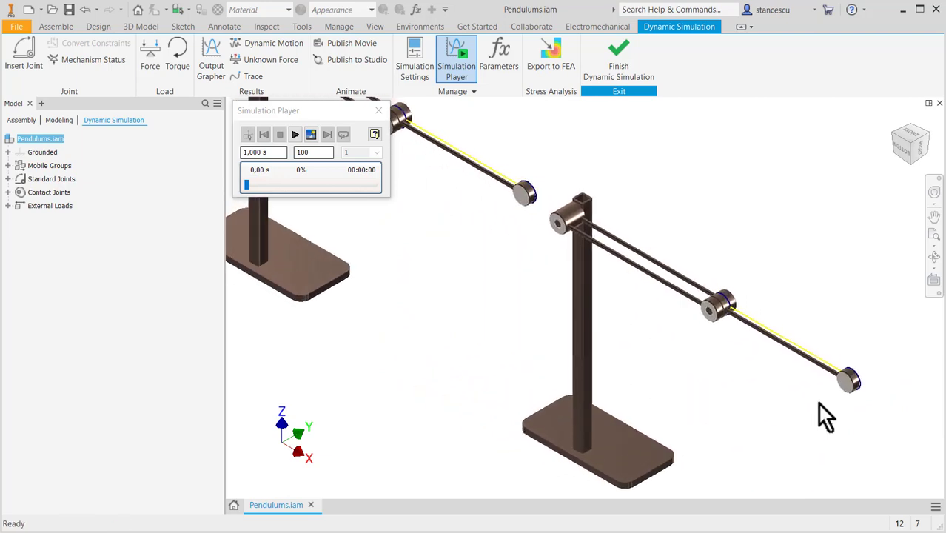
drag(852, 389, 494, 185)
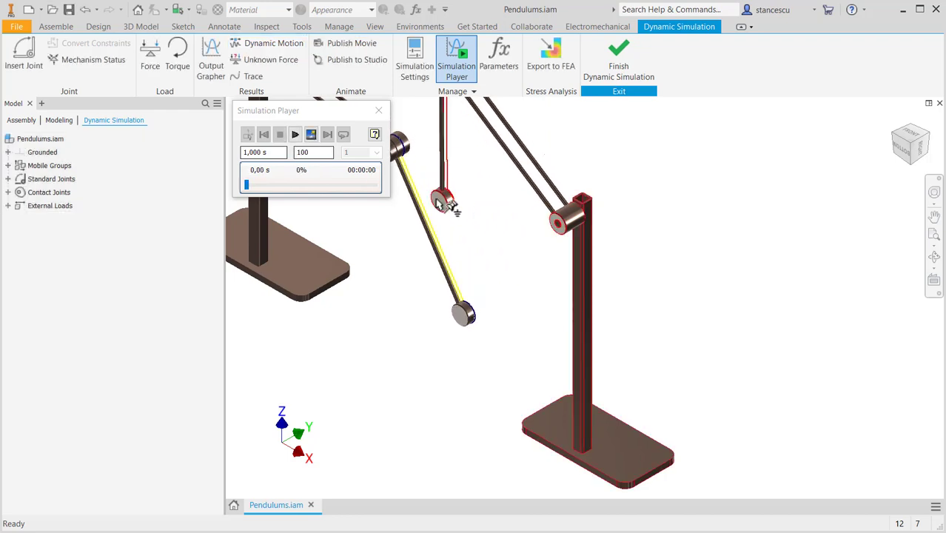
drag(442, 204, 450, 317)
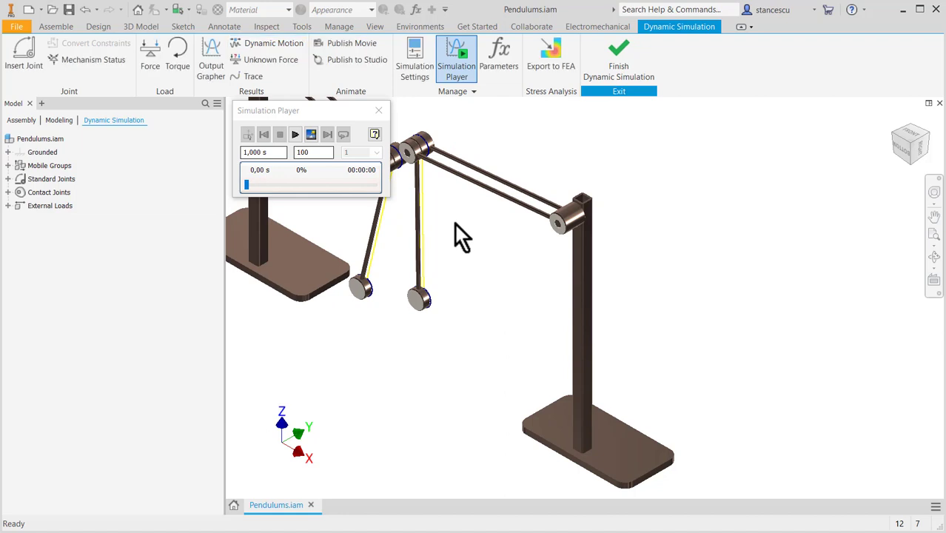
Step: Move the left double pendulum's end weight downward and swing the right double pendulum's end weight up over the left one
middle_drag(458, 233, 605, 245)
shift+middle_drag(514, 309, 541, 296)
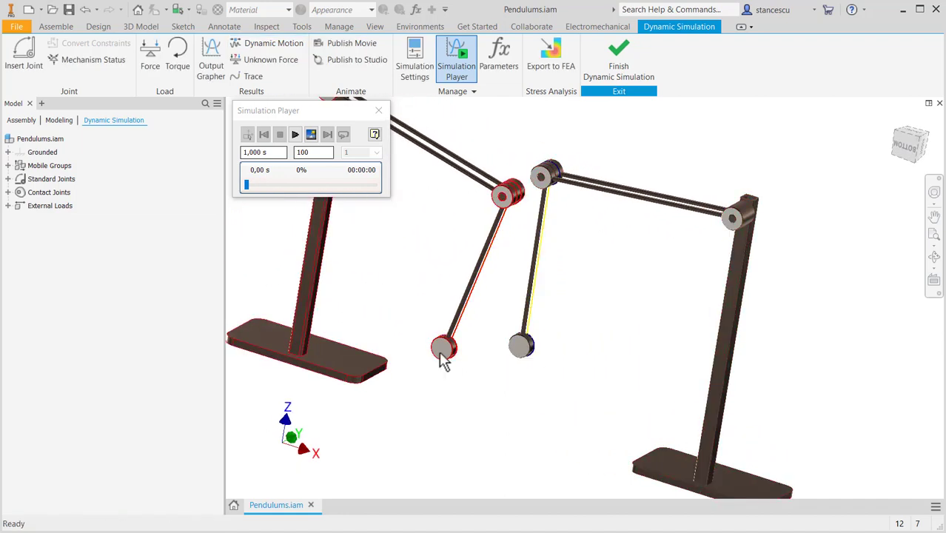
drag(437, 352, 508, 381)
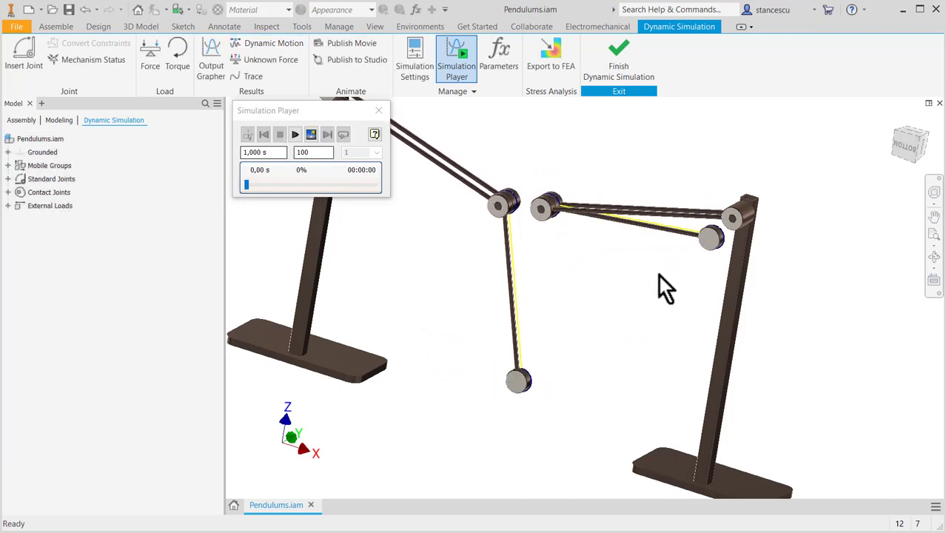
drag(711, 240, 538, 239)
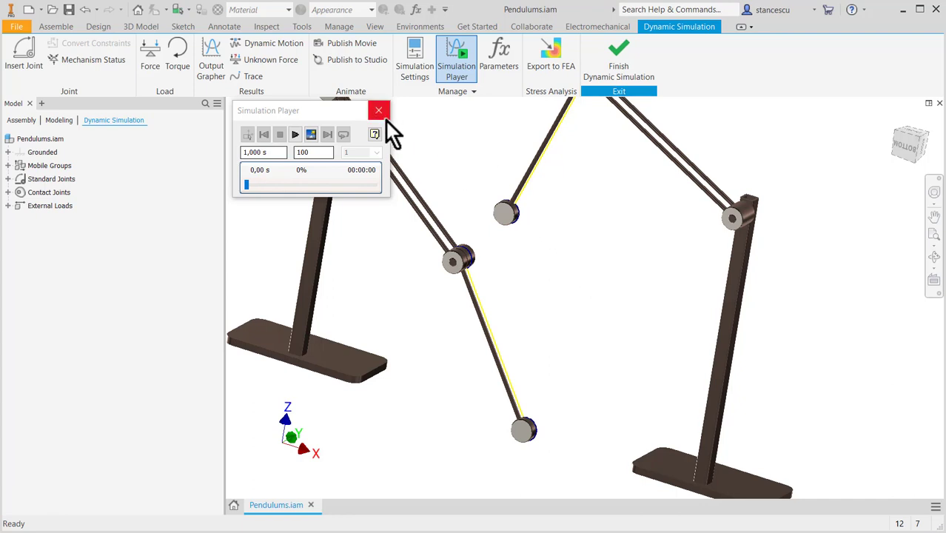
Step: Add an orange trajectory trace with its origin on the end weight of the left double pendulum
click(249, 76)
click(288, 165)
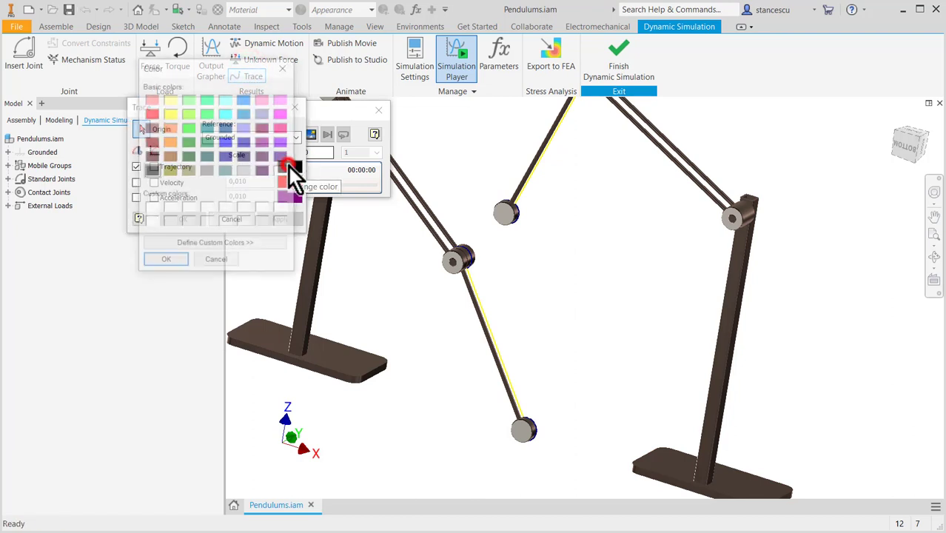
click(170, 141)
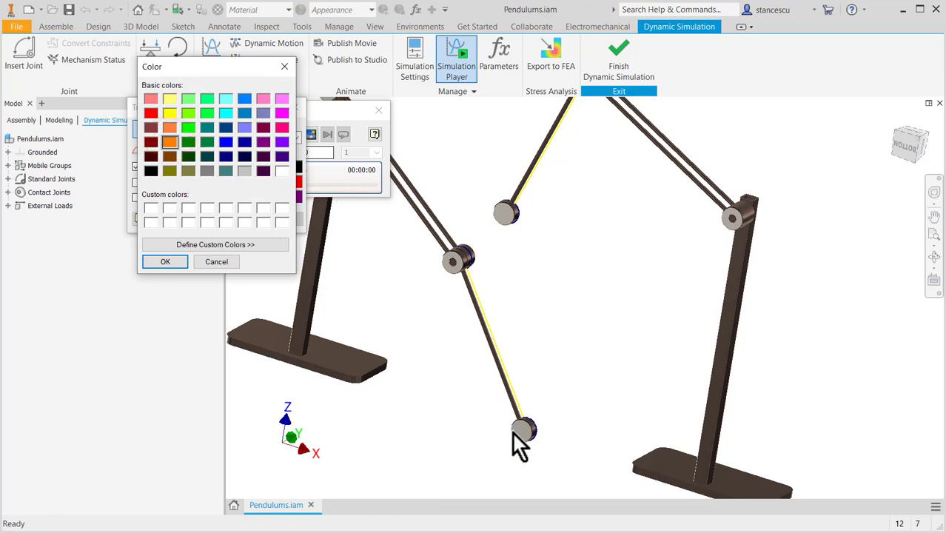
click(171, 263)
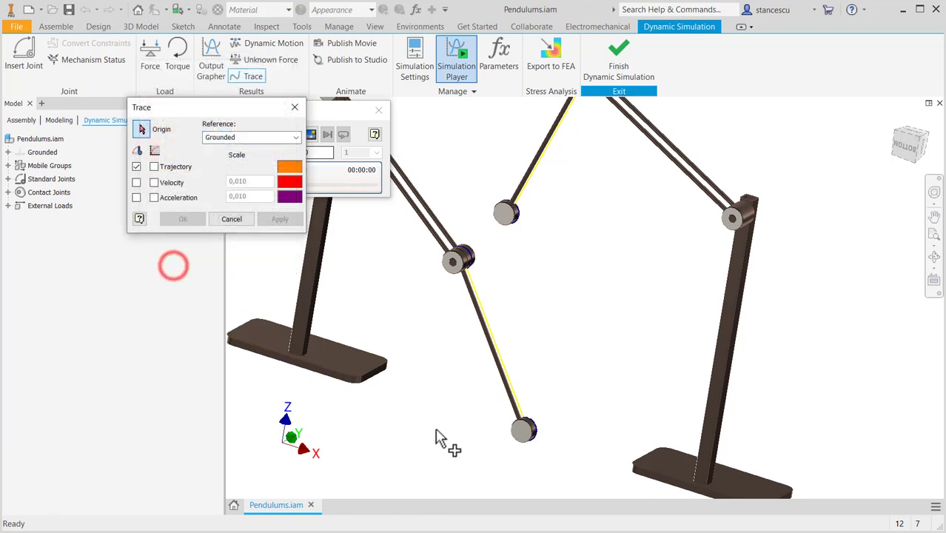
click(514, 437)
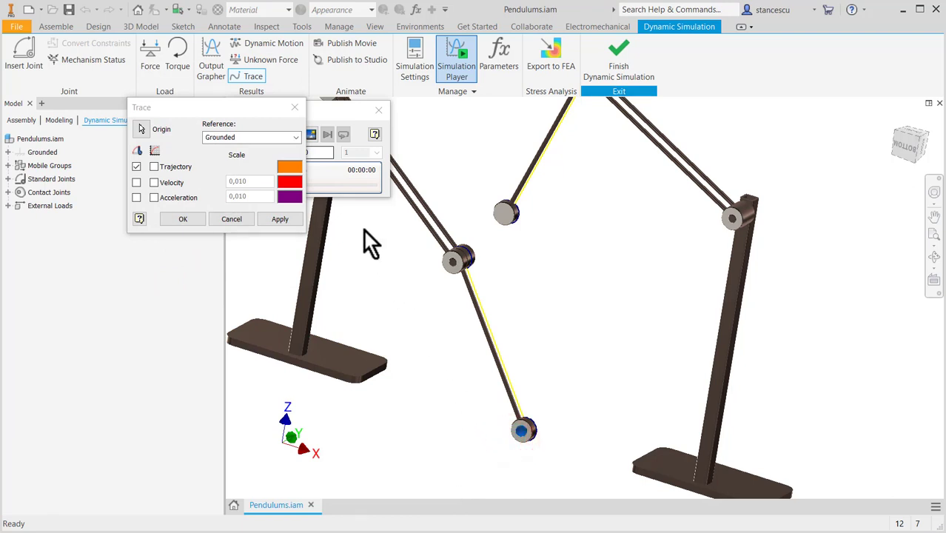
click(273, 219)
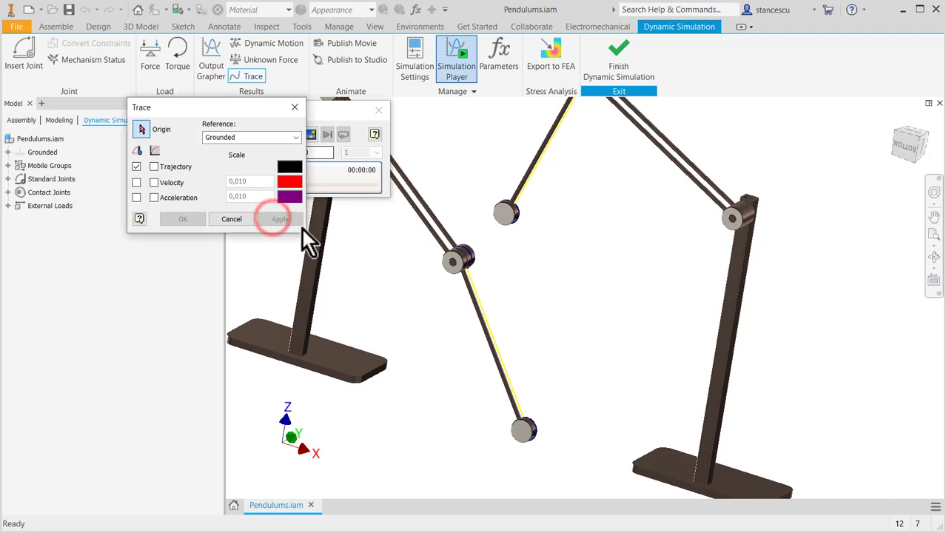
click(286, 171)
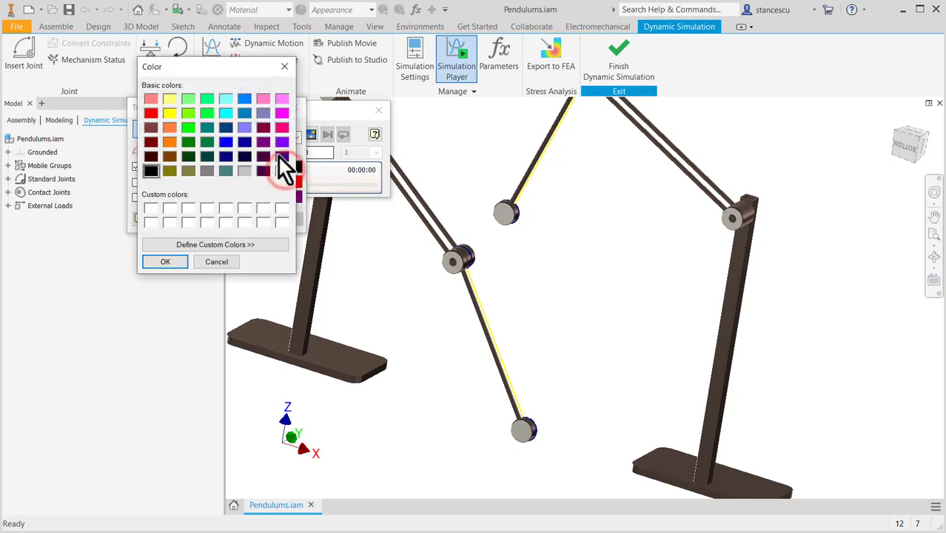
click(226, 142)
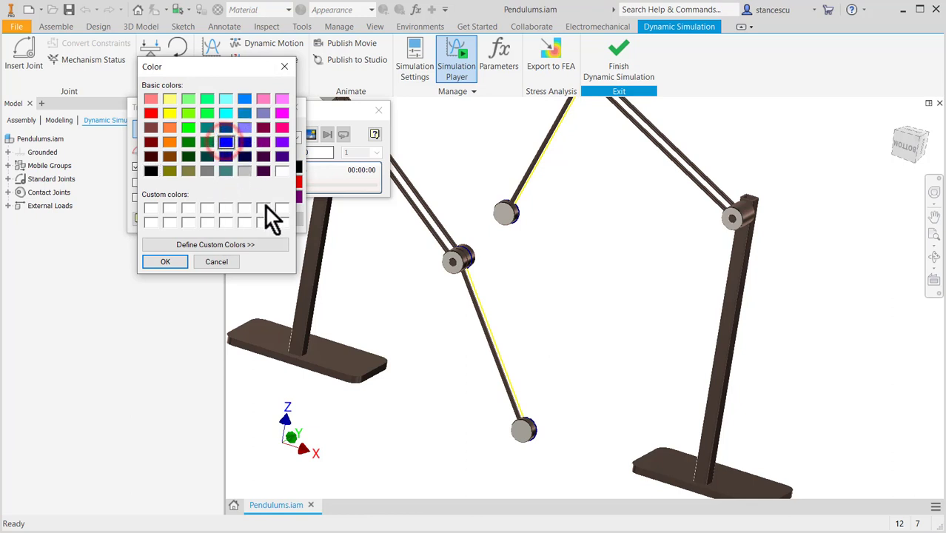
click(180, 260)
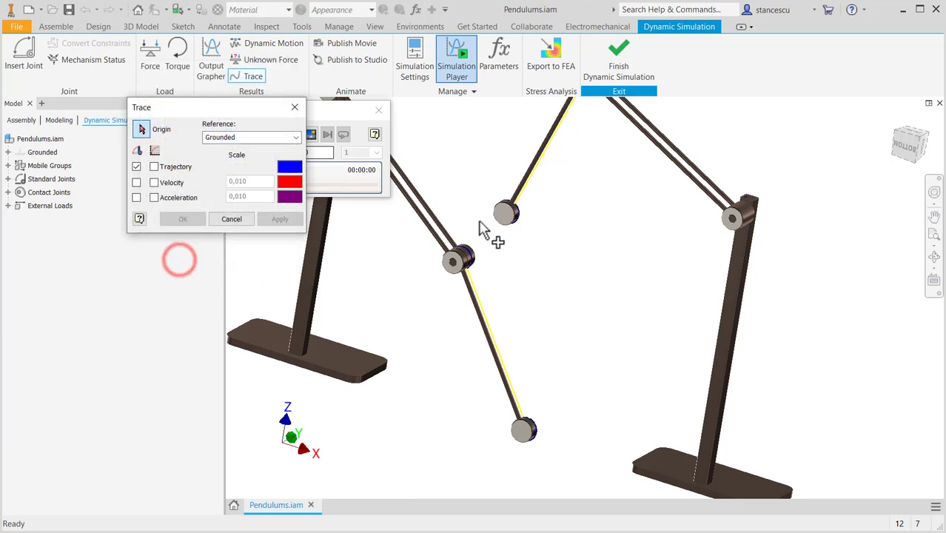
click(241, 219)
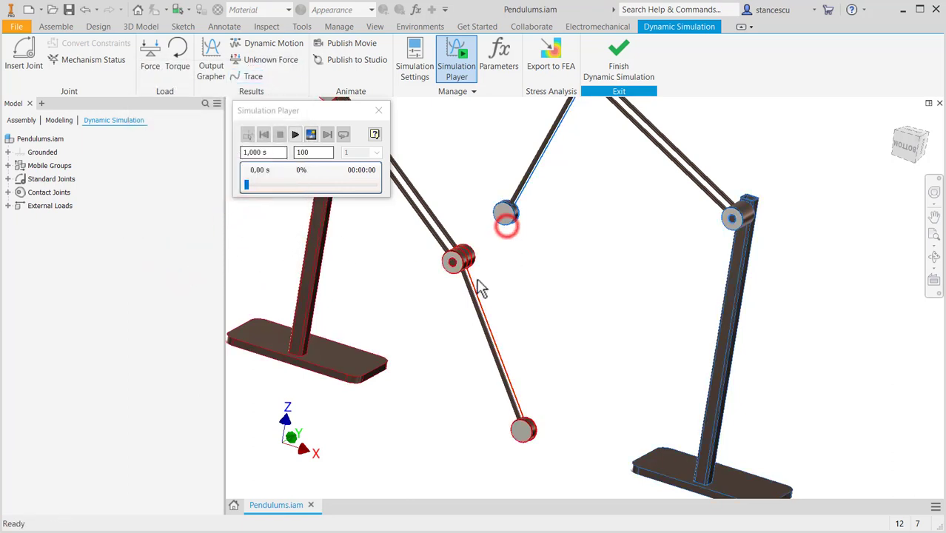
click(505, 214)
click(472, 154)
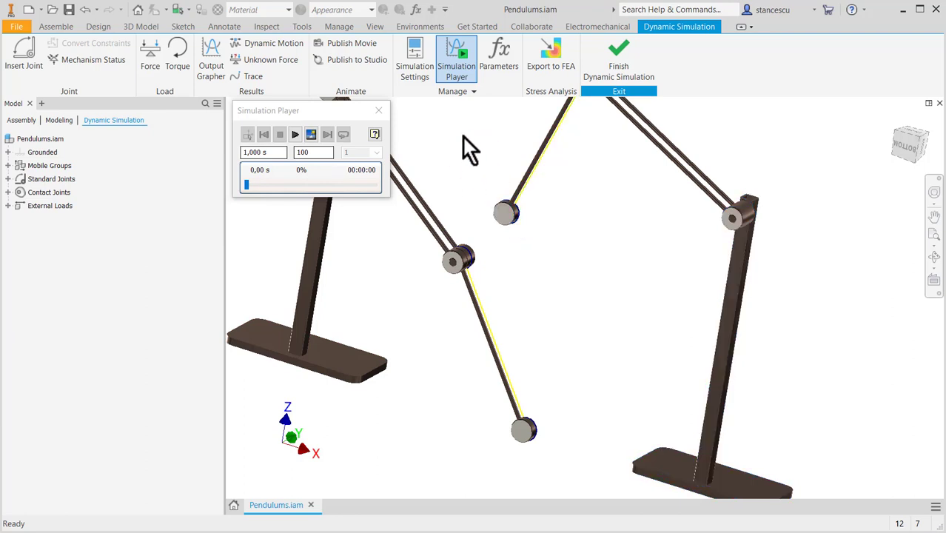
Step: Add a blue trajectory trace with its origin on the end weight of the right double pendulum
click(249, 77)
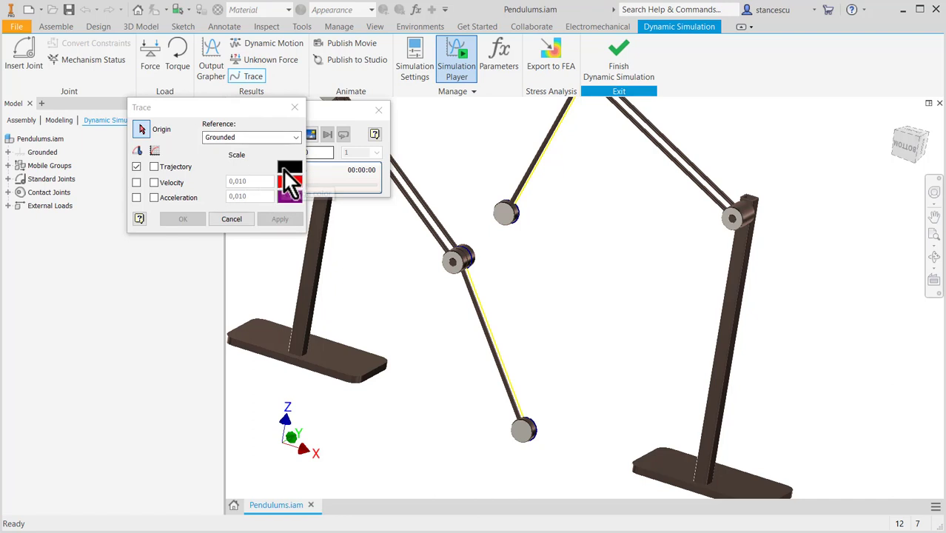
click(291, 171)
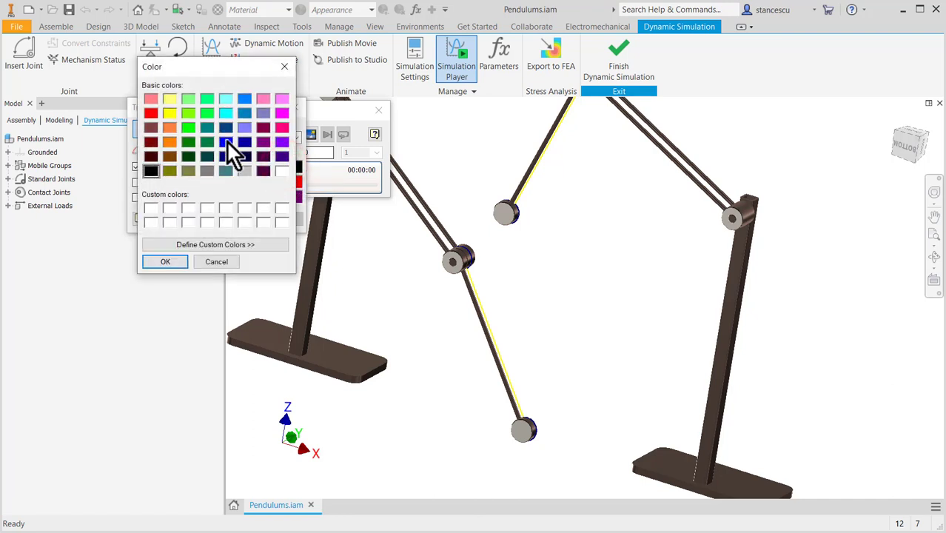
click(226, 141)
click(181, 261)
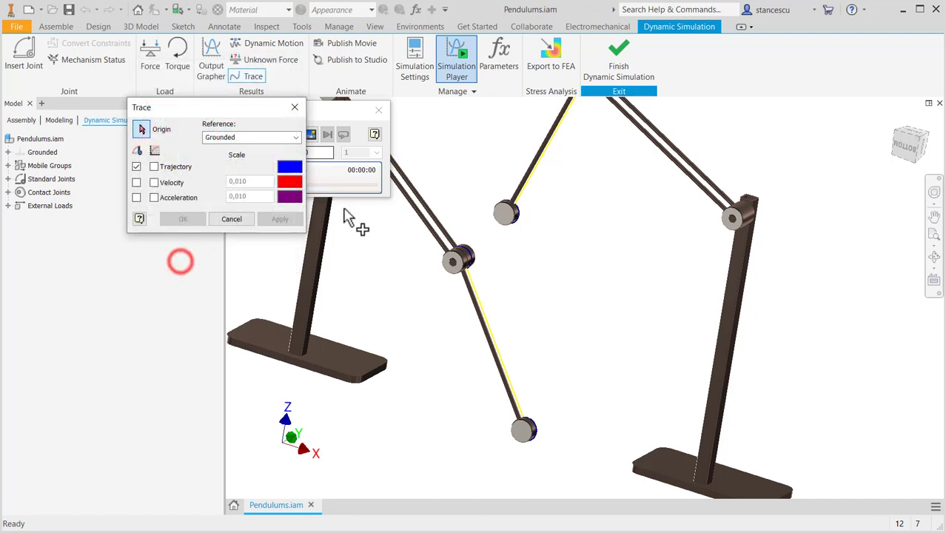
click(500, 212)
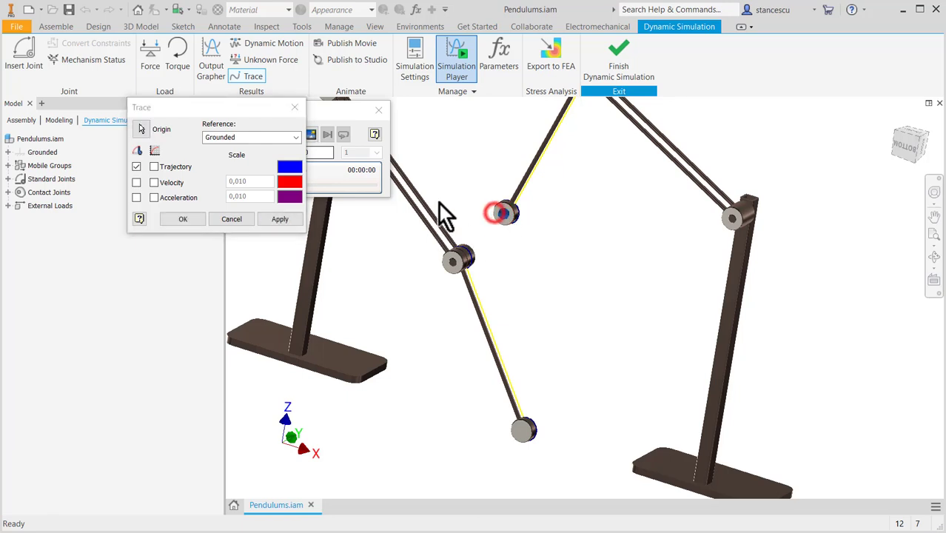
click(178, 220)
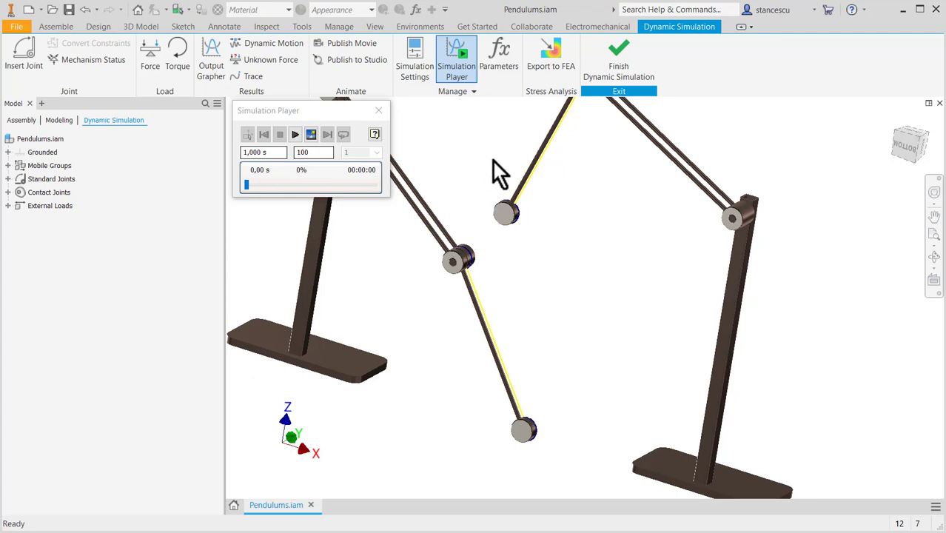
Step: Set the simulation to 5 s with 2500 images and run it while viewing both pendulums square-on
double_click(271, 152)
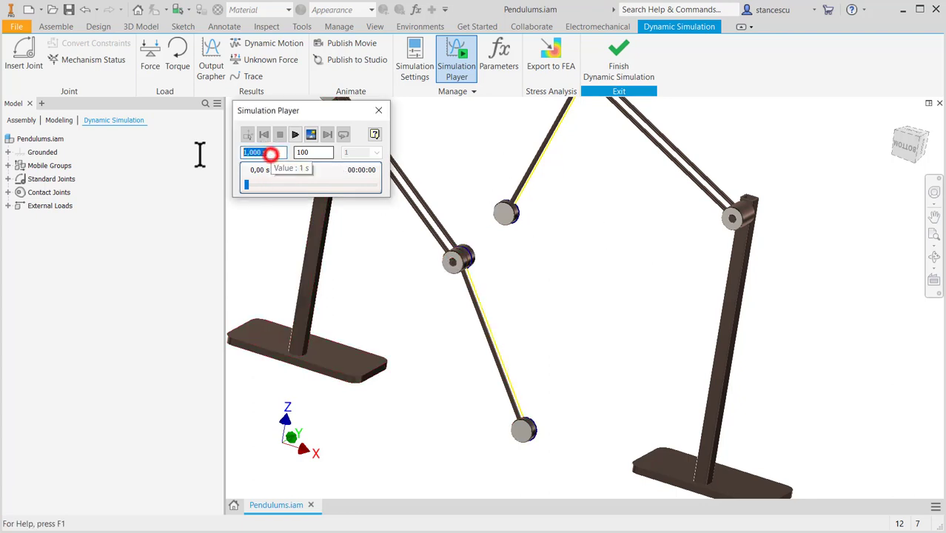
text(5)
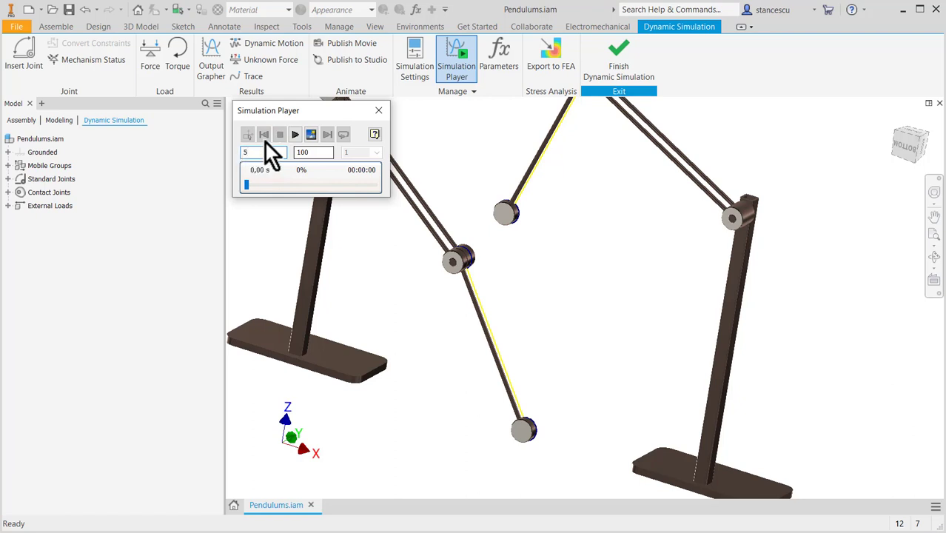
double_click(312, 151)
text(2)
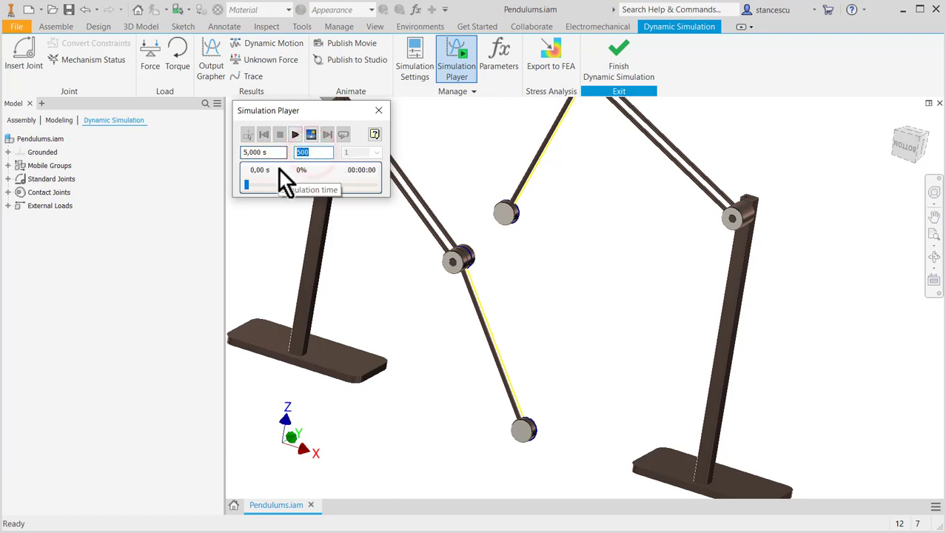
text(500)
click(913, 148)
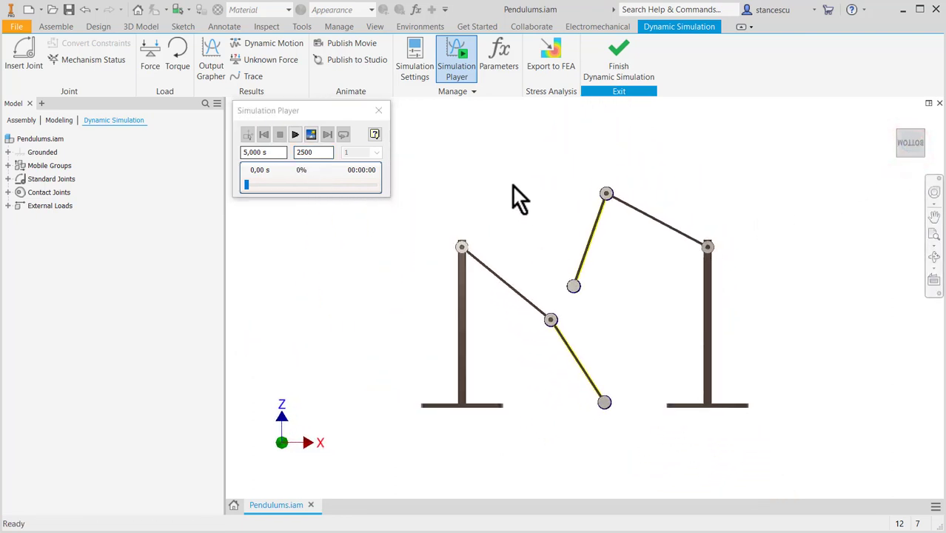
click(296, 134)
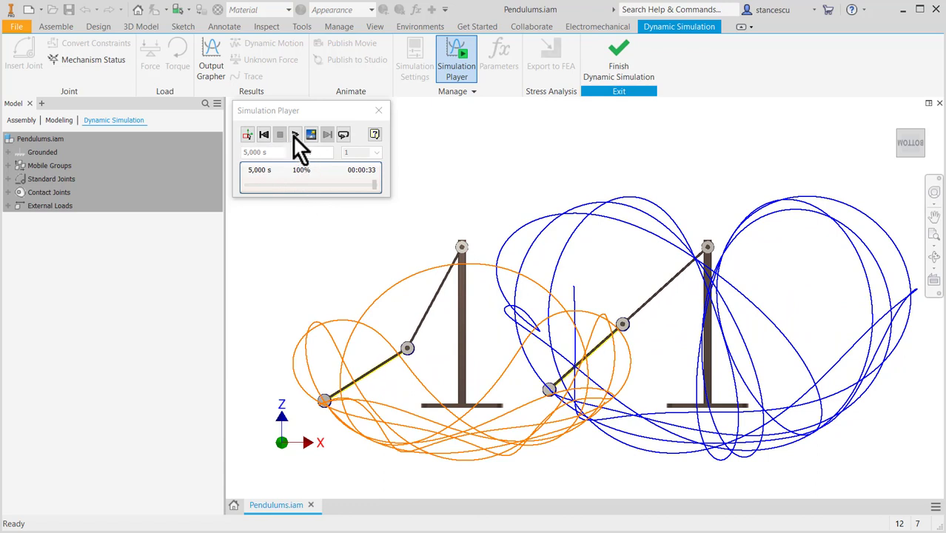
Step: Rewind the simulation to its beginning and return to construction mode
click(246, 134)
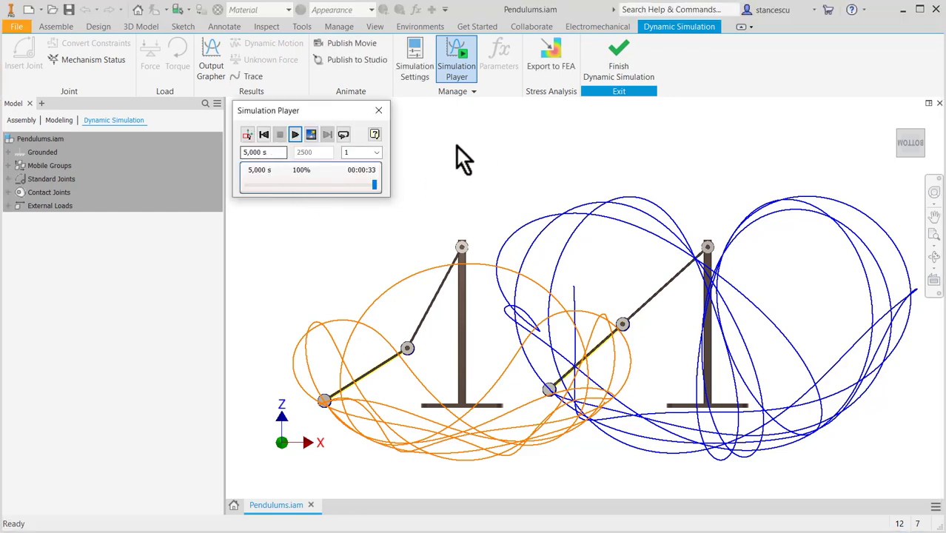
click(265, 136)
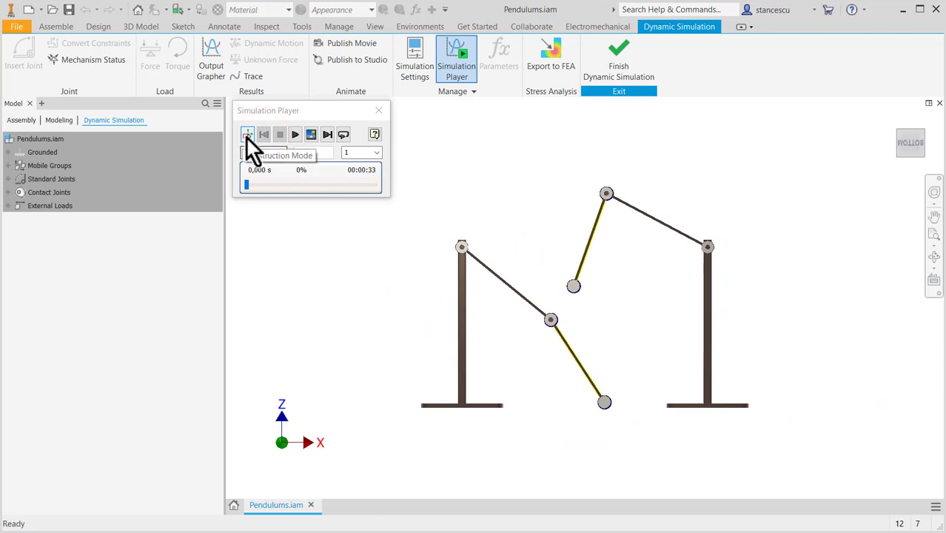
click(247, 135)
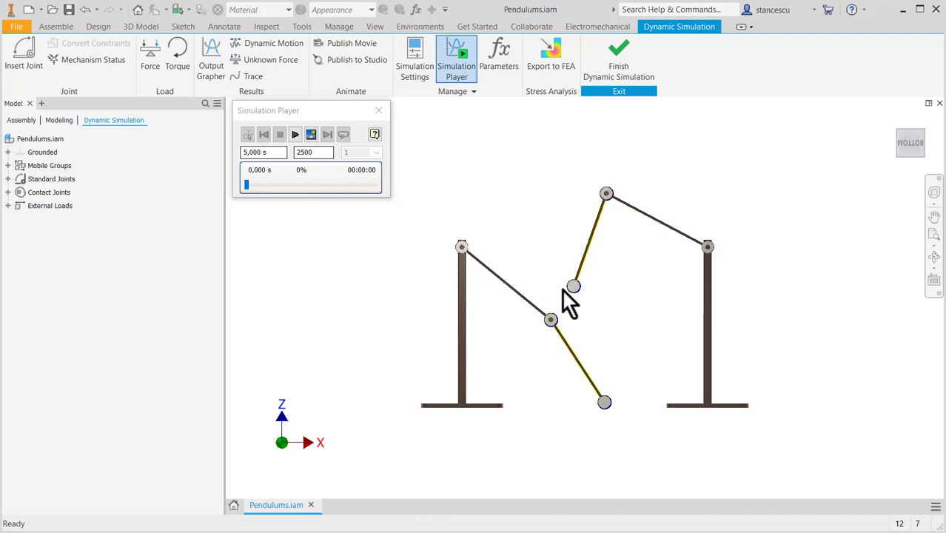
Step: Swing both double pendulums to the outer sides of their stands, away from each other, as the new starting position
drag(573, 289, 799, 283)
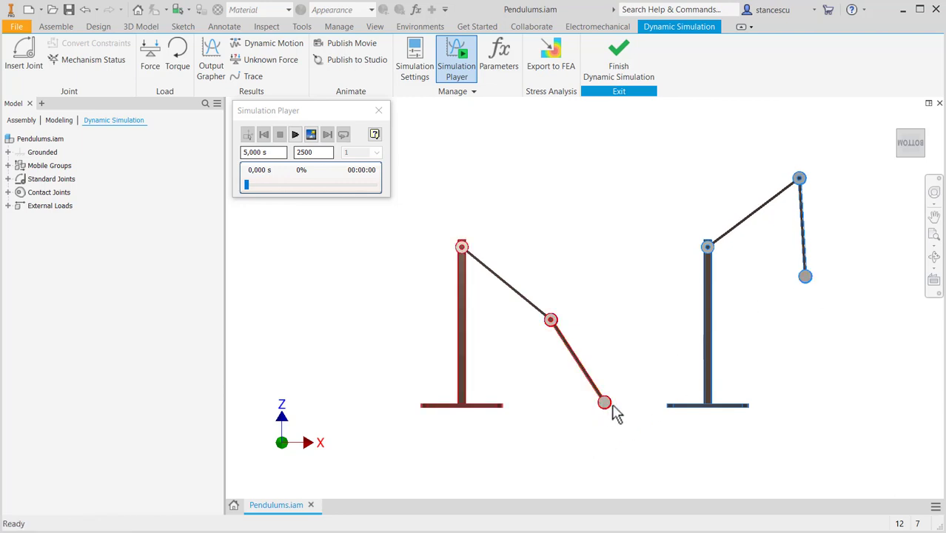
drag(606, 402, 322, 285)
key(Escape)
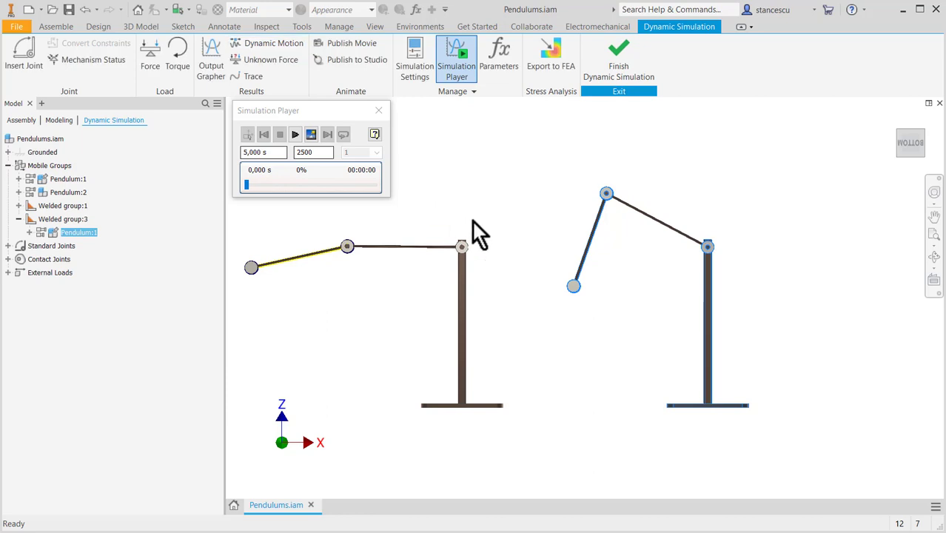
drag(575, 291, 845, 260)
key(Escape)
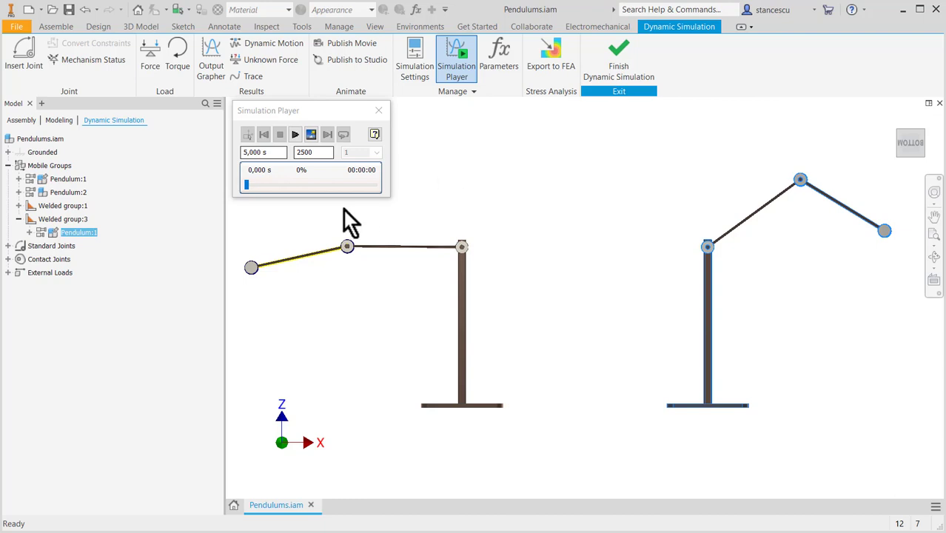
Step: Run the simulation from the outward starting position, then rewind it and go back to construction mode
click(295, 134)
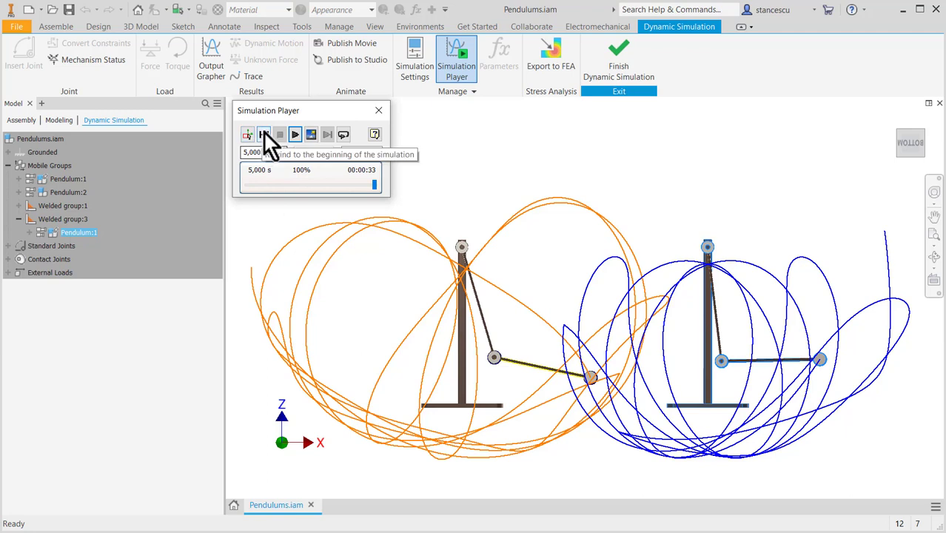
click(200, 65)
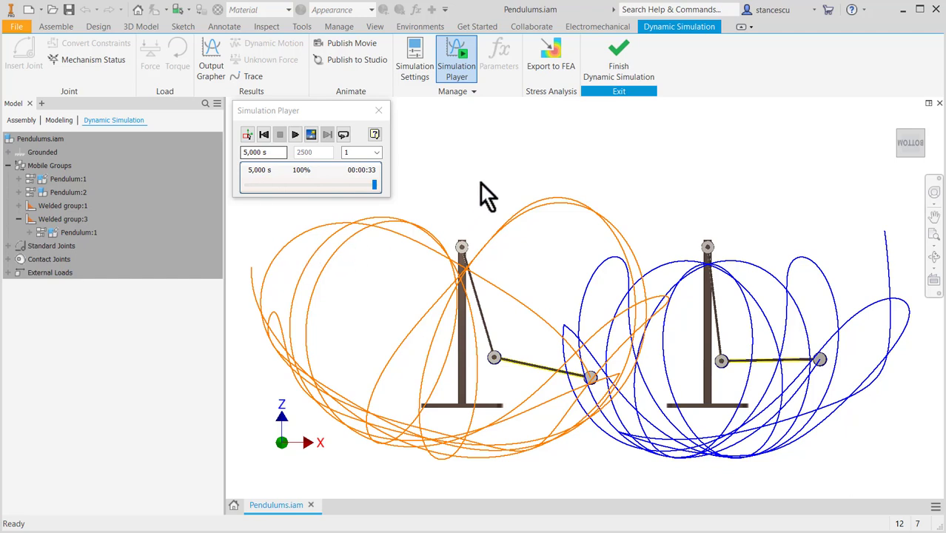
click(266, 133)
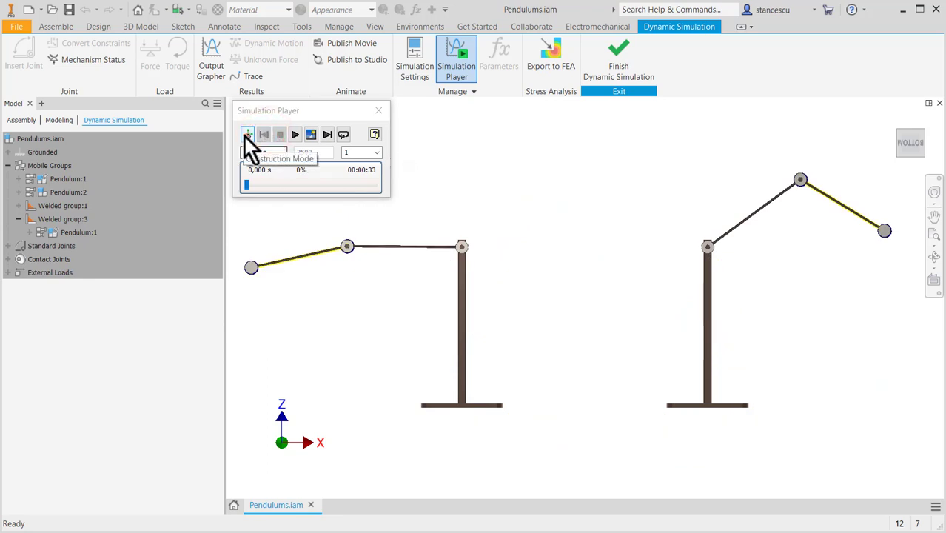
click(246, 134)
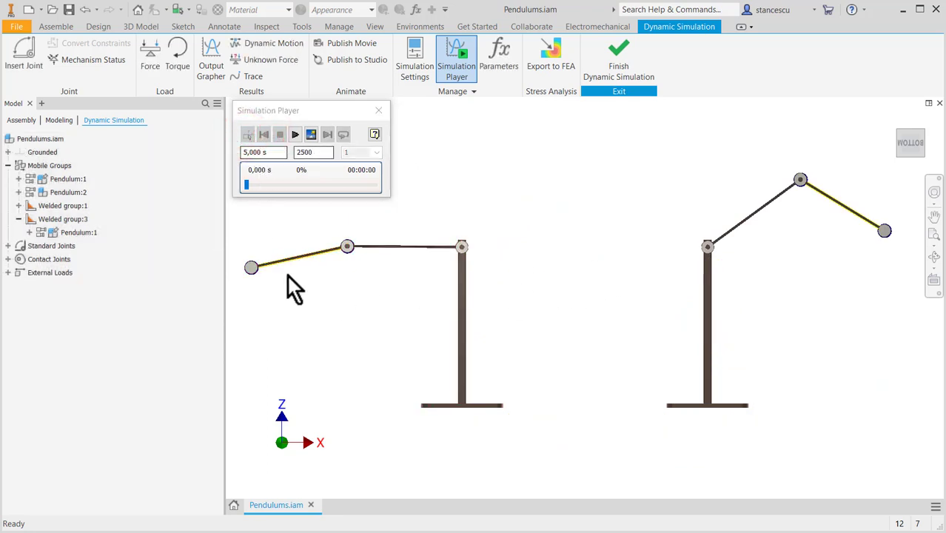
Step: Swing both double pendulums inward so their arms reach into the space between the two stands
drag(251, 271, 634, 295)
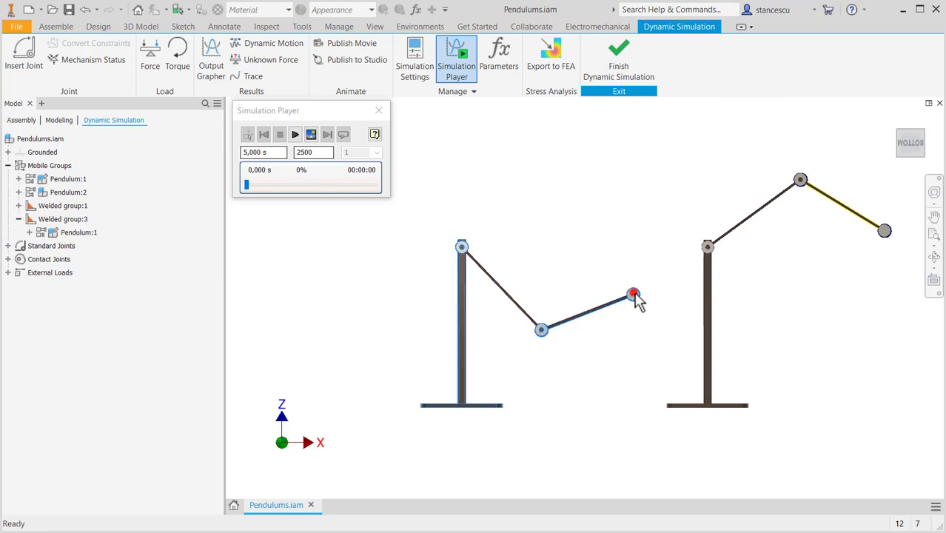
drag(634, 293, 776, 279)
drag(887, 237, 651, 176)
Step: Try moving the right-hand pendulum's end weight through the paired upper rods of the left-hand pendulum
scroll(615, 263, up, 5)
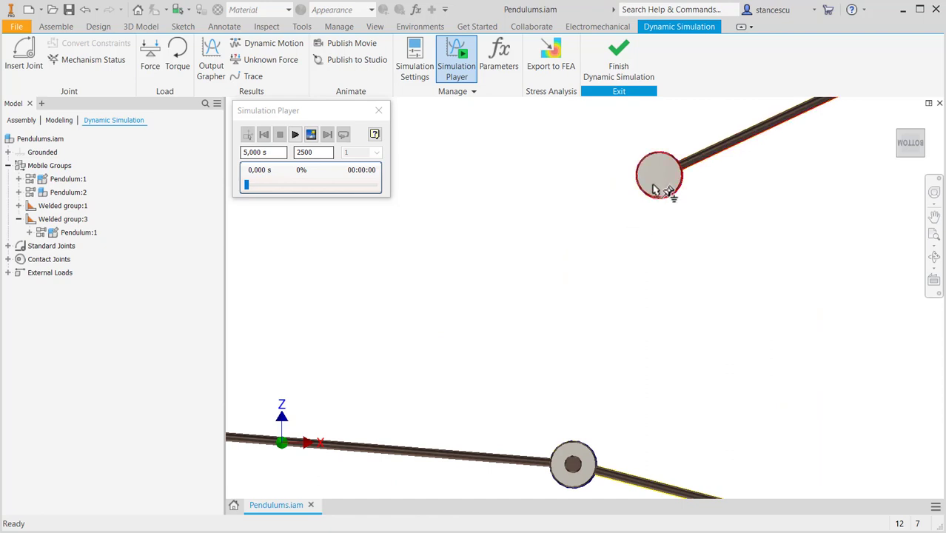
drag(654, 191, 460, 317)
drag(442, 351, 405, 468)
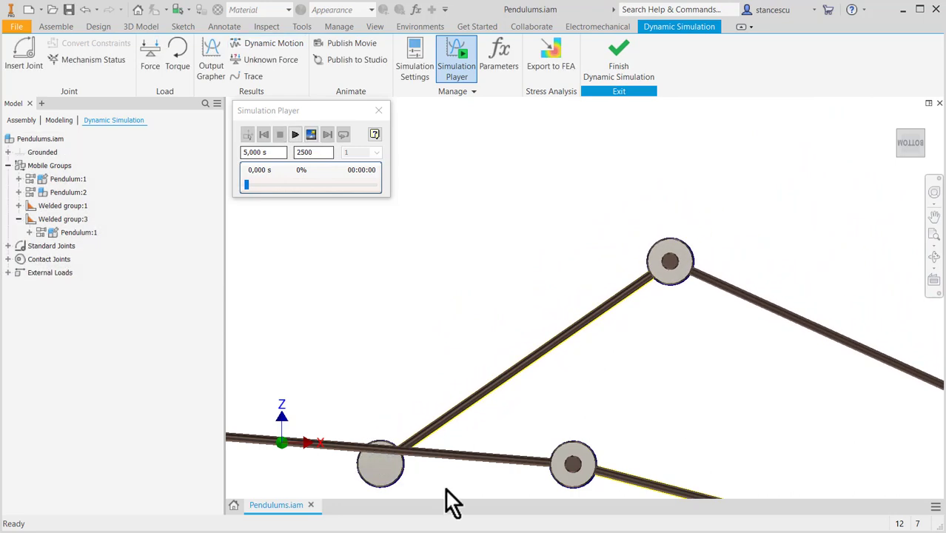
middle_drag(565, 404, 611, 254)
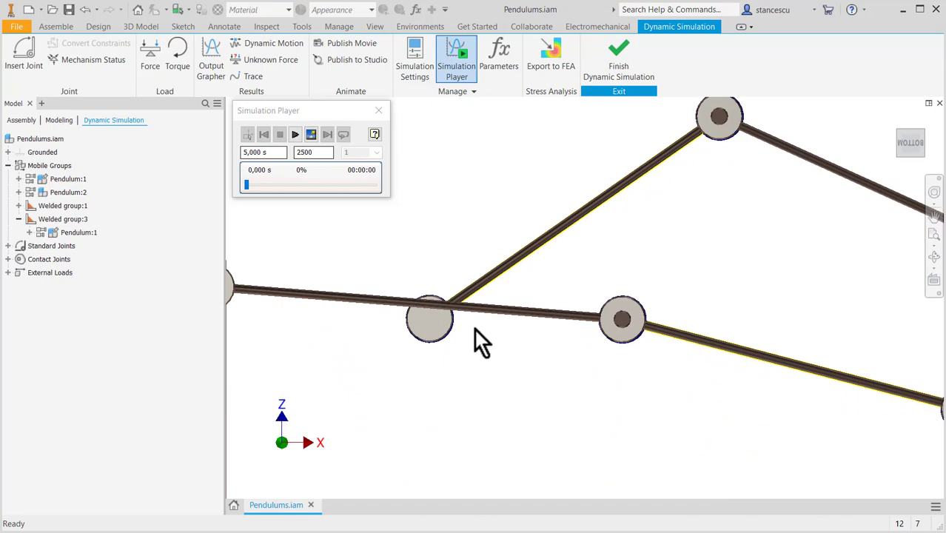
shift+middle_drag(477, 341, 508, 338)
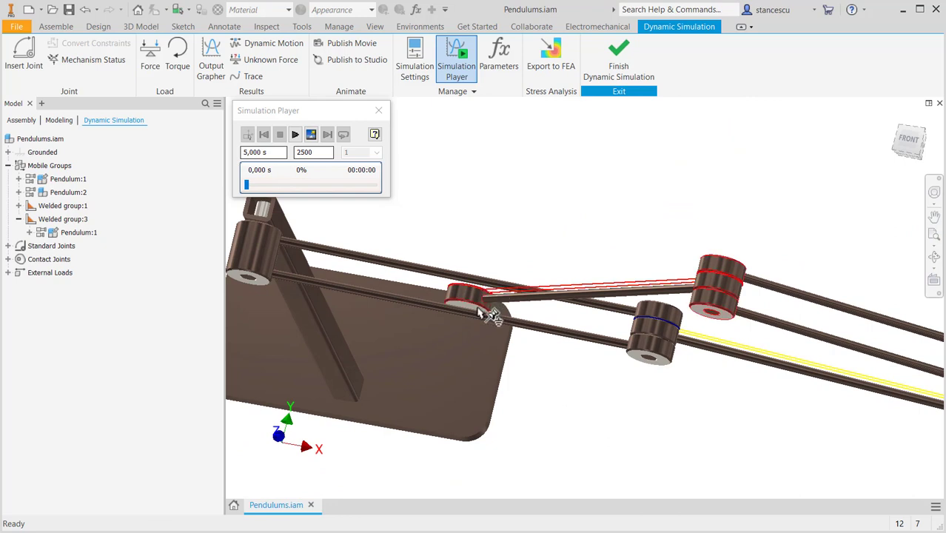
scroll(477, 306, down, 3)
drag(471, 294, 591, 148)
key(Escape)
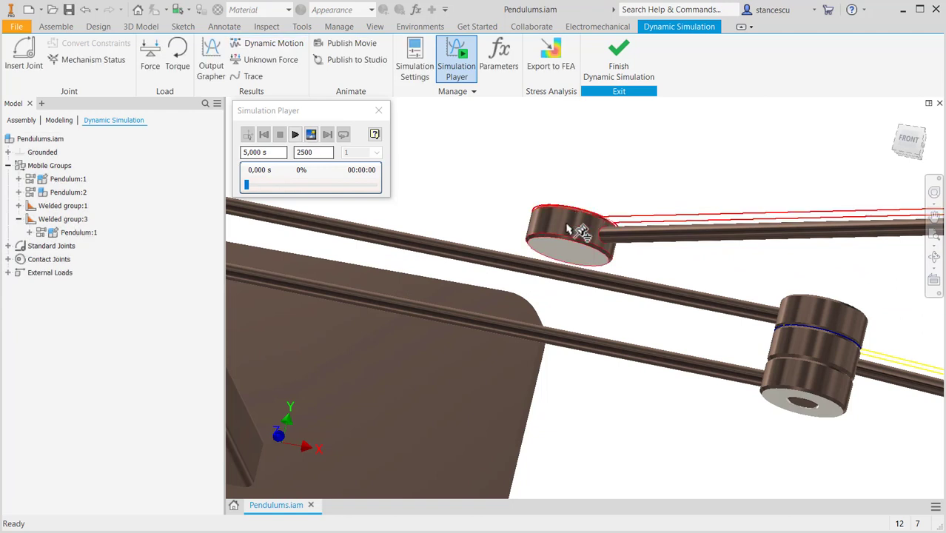
drag(577, 236, 616, 413)
key(Escape)
shift+middle_drag(657, 452, 662, 404)
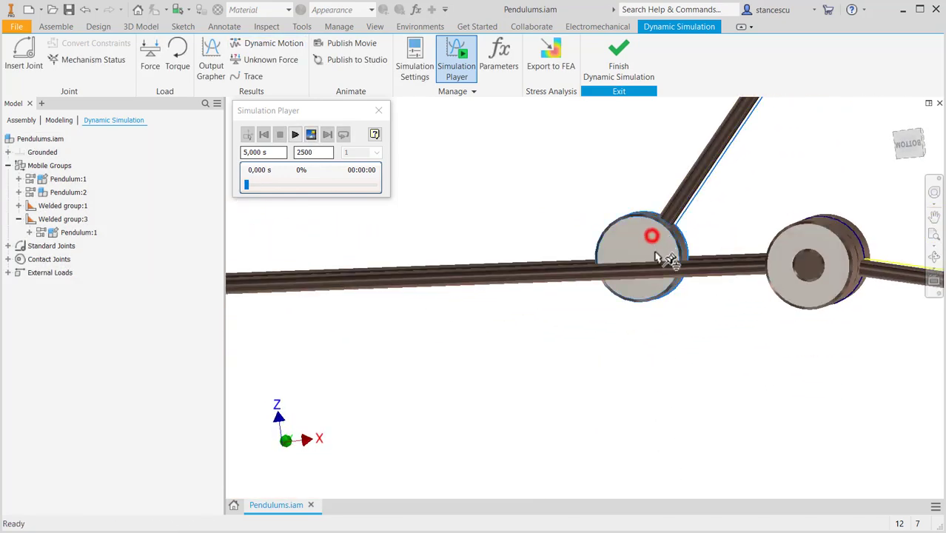
Step: Place the right-hand pendulum's end weight just above the left-hand pendulum's upper rods, near their elbow joint, as the starting position
drag(656, 258, 788, 403)
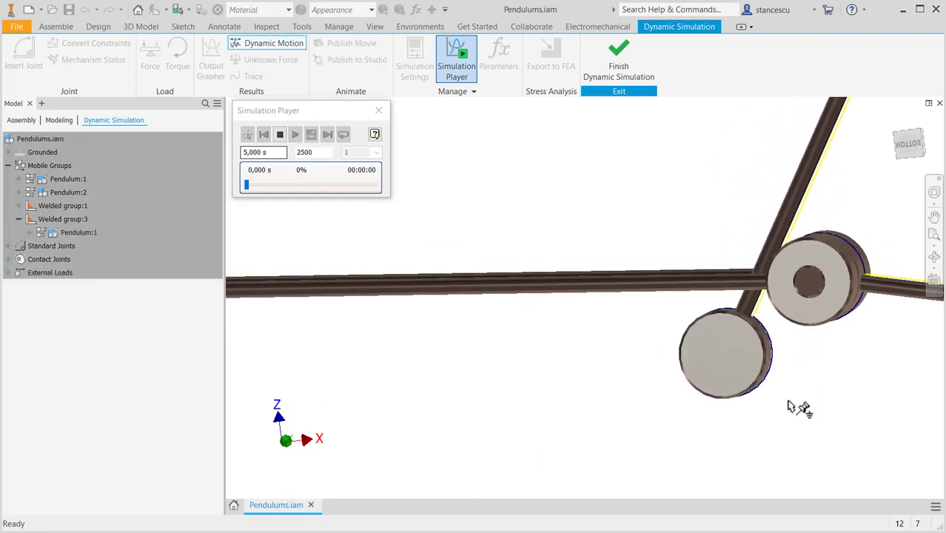
drag(736, 370, 726, 395)
drag(689, 358, 770, 243)
drag(770, 326, 813, 241)
key(Escape)
middle_drag(662, 357, 581, 238)
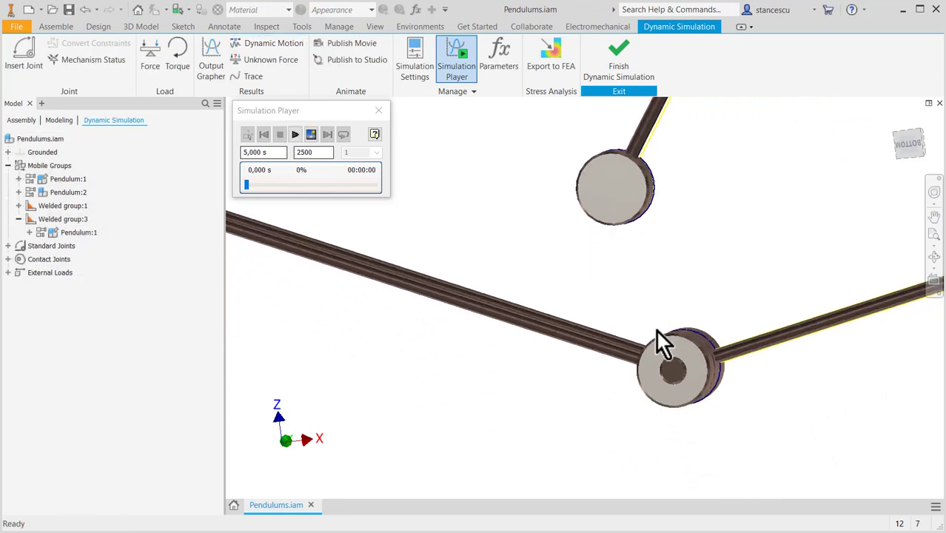
drag(657, 348, 615, 234)
drag(614, 187, 570, 183)
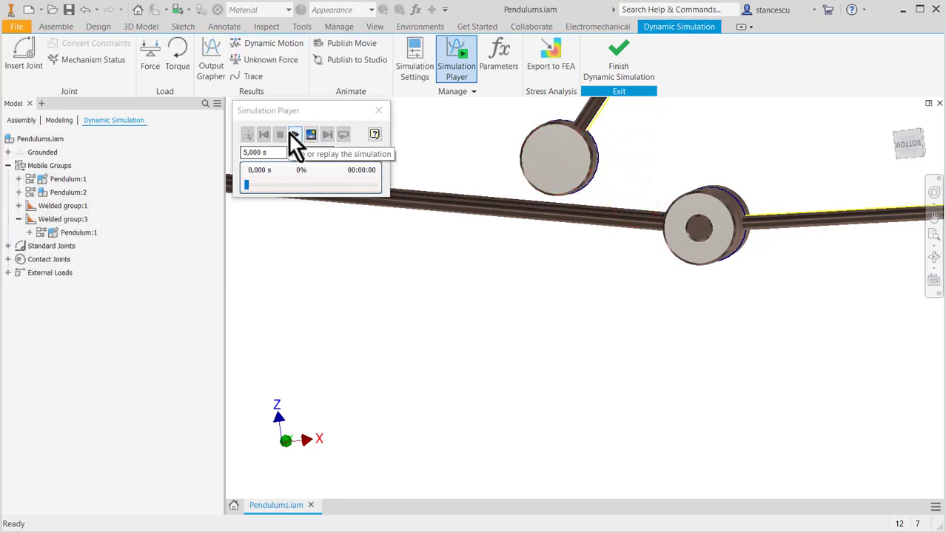
Step: Run the simulation from the inward starting position while viewing it square-on, then rewind it and return to construction mode
click(295, 137)
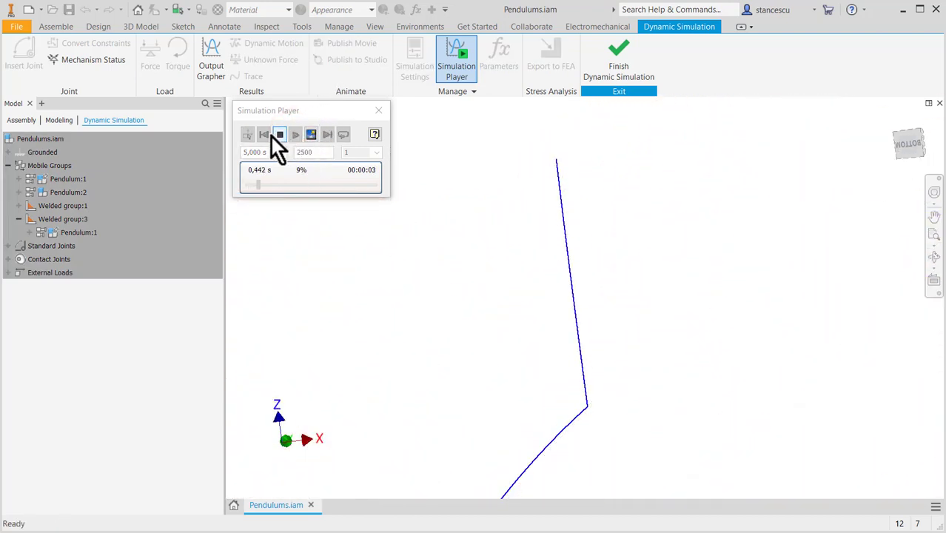
click(911, 153)
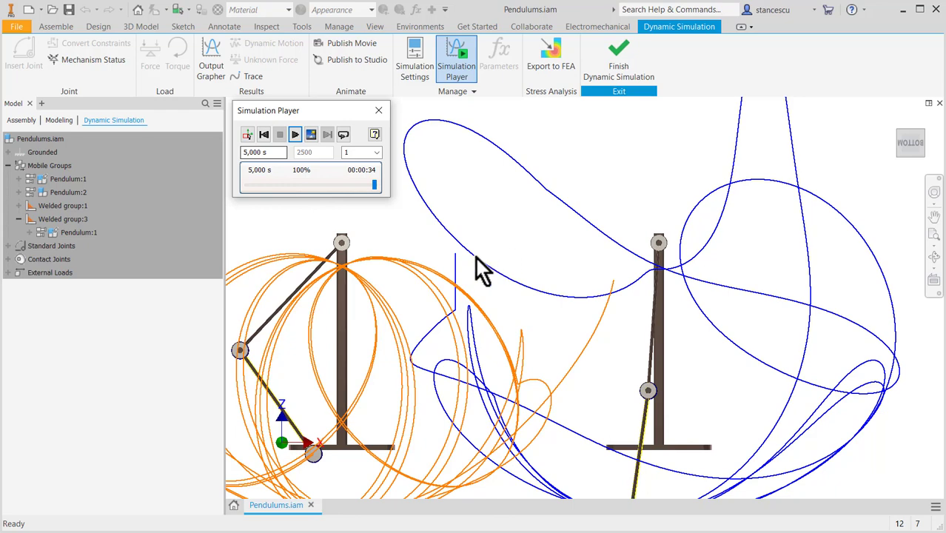
scroll(531, 268, down, 3)
middle_drag(531, 267, 602, 290)
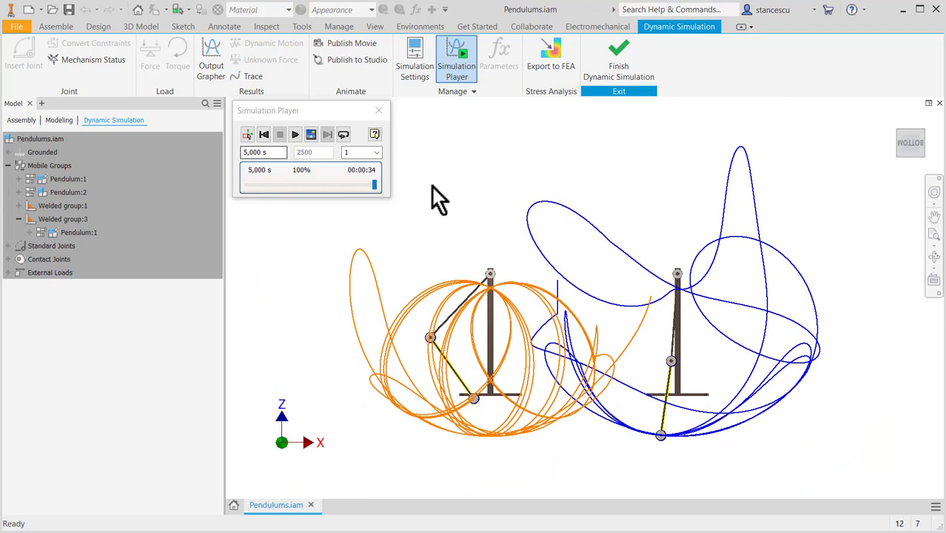
click(264, 134)
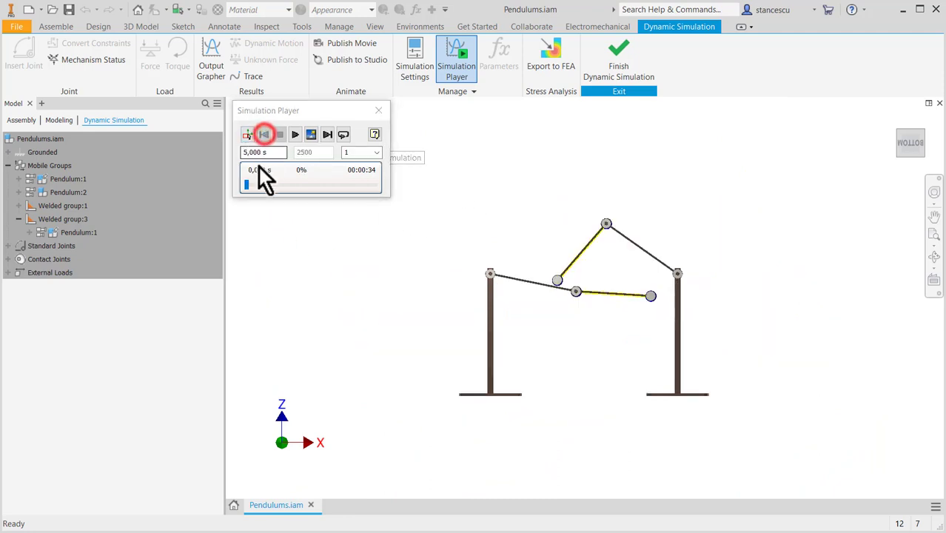
click(249, 134)
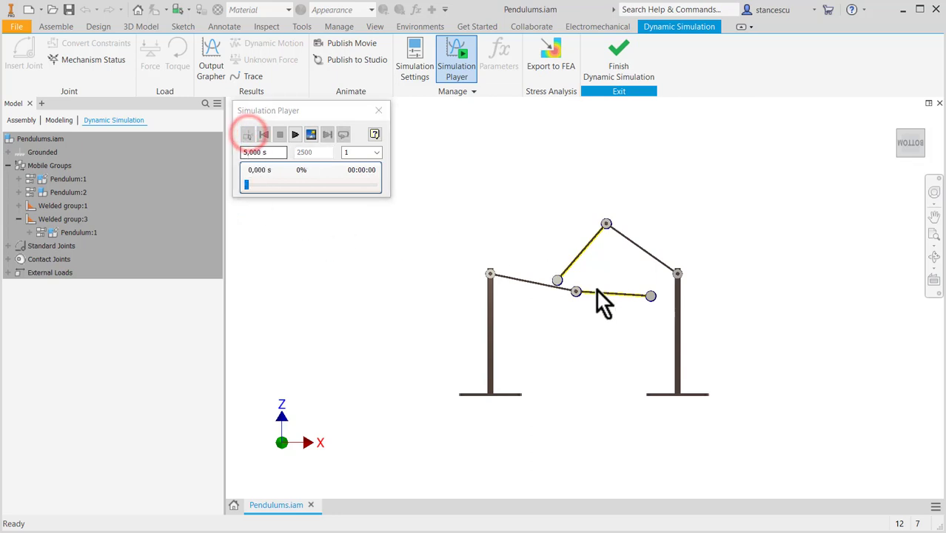
Step: Raise the right-hand pendulum upright above its stand, fold the left-hand one down towards its own stand, and run the simulation
drag(566, 280, 675, 123)
drag(649, 295, 605, 325)
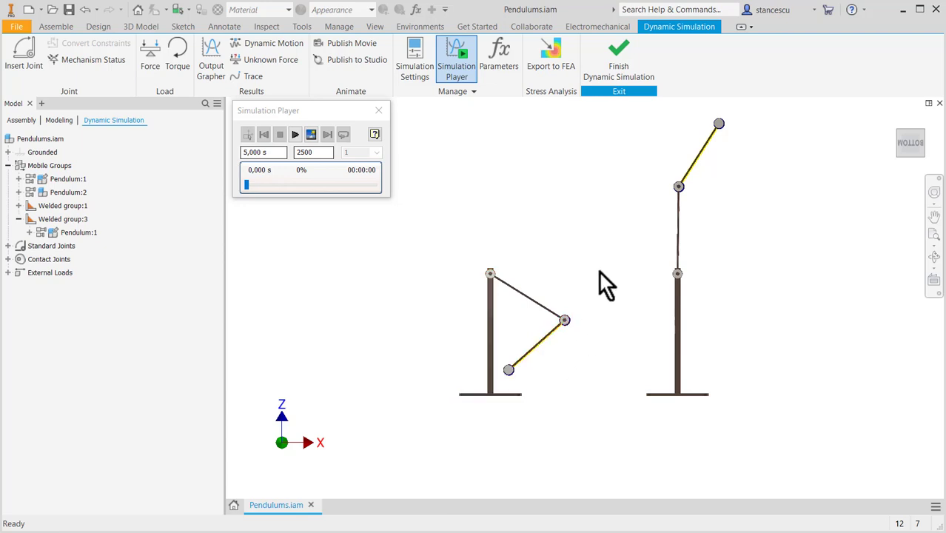
click(296, 135)
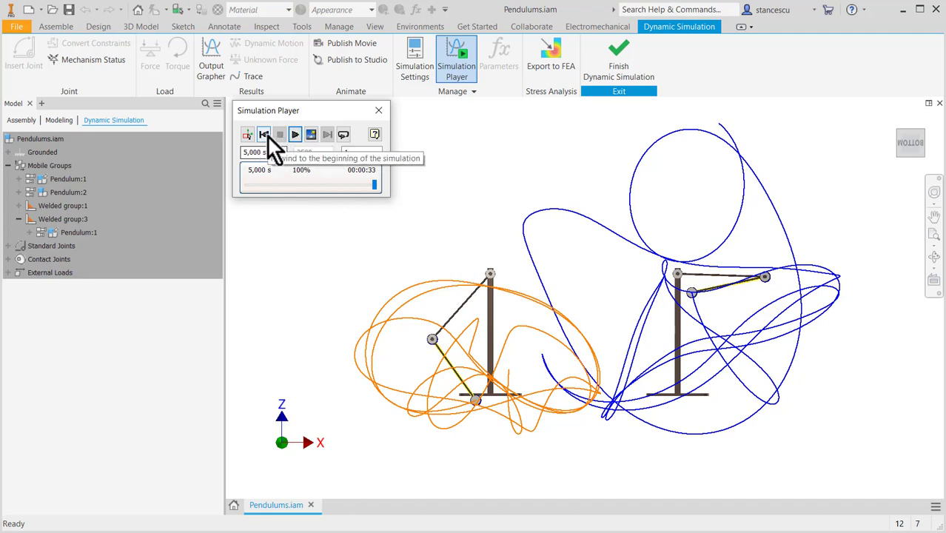
Step: Finish the dynamic simulation while keeping the assembly open
click(939, 103)
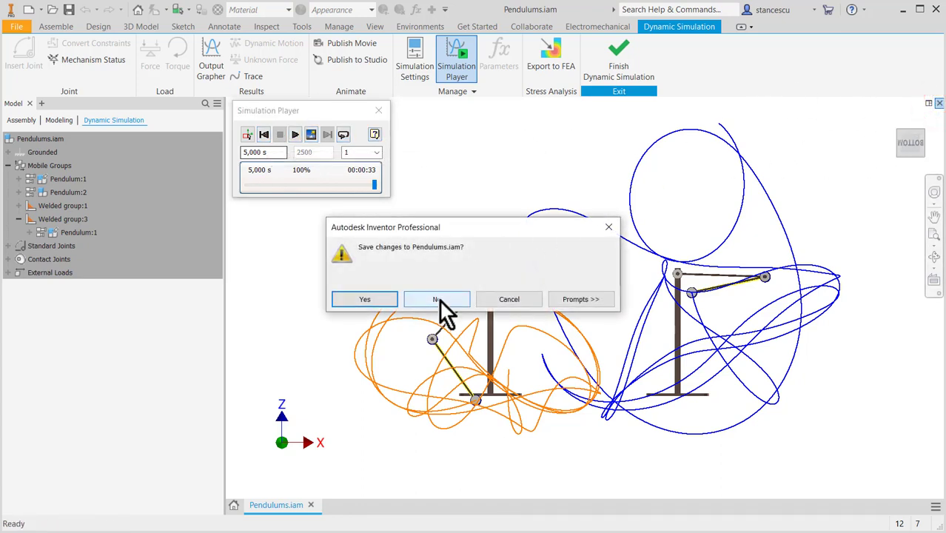
click(510, 299)
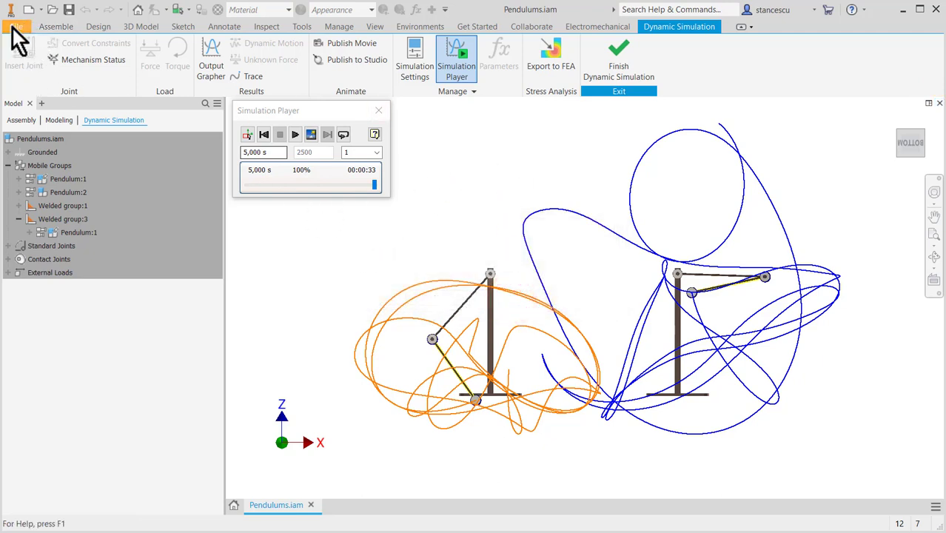
click(617, 54)
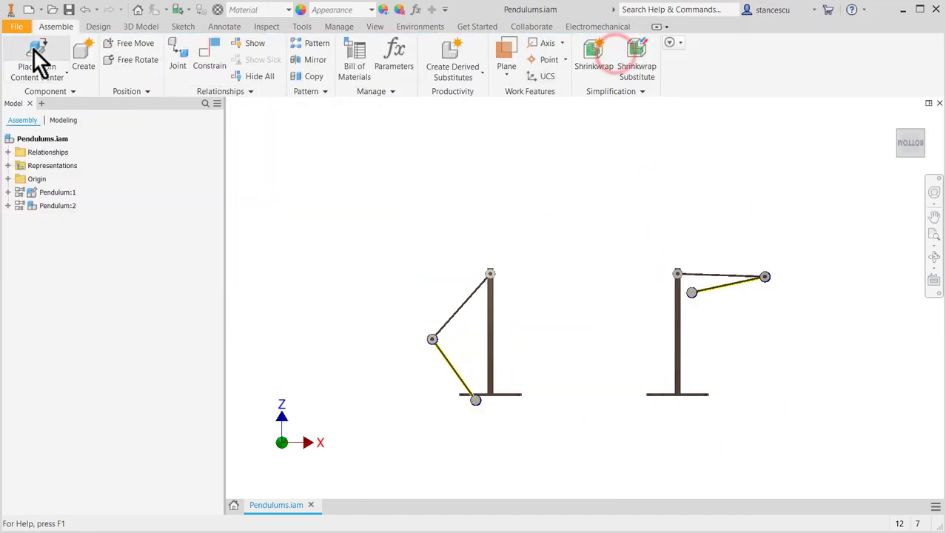
Step: Save the assembly as Pendulums - after.iam, overwriting the existing file
click(19, 28)
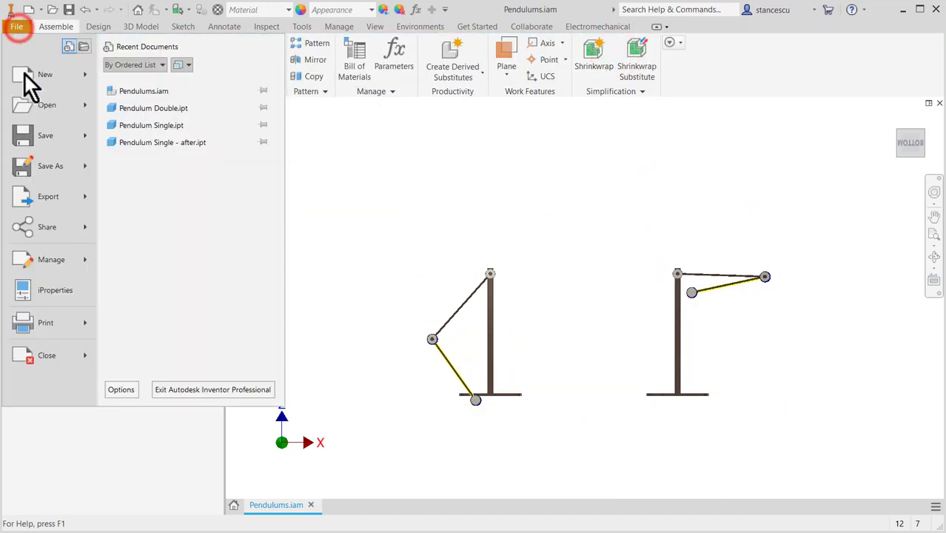
click(55, 169)
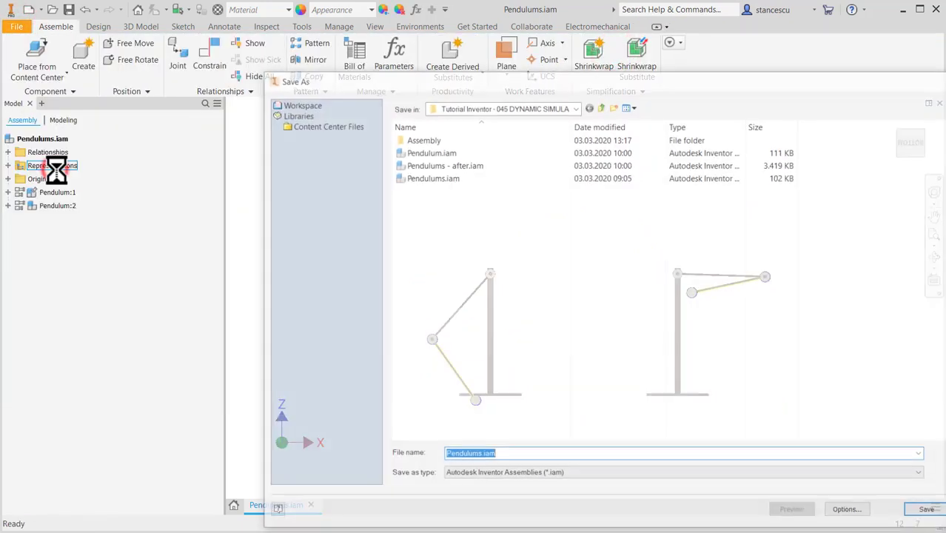
double_click(416, 165)
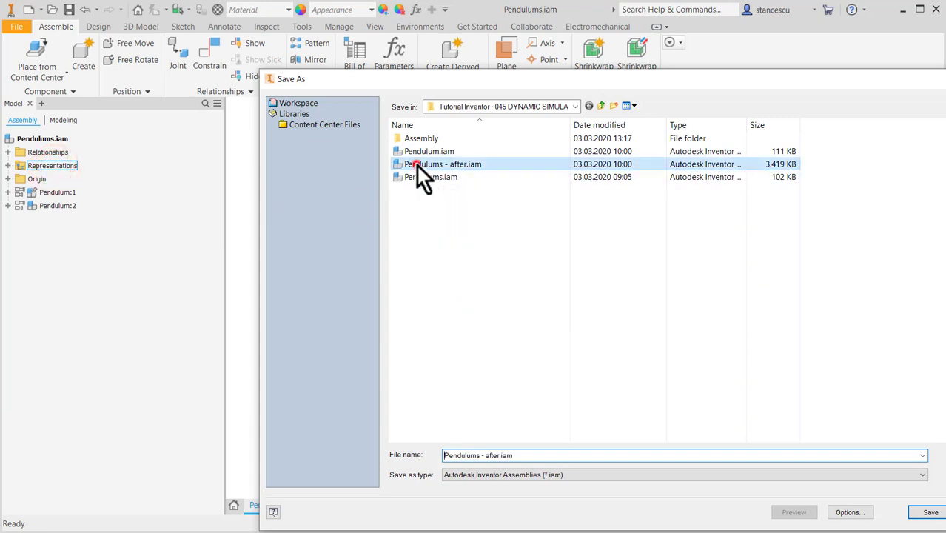
click(725, 173)
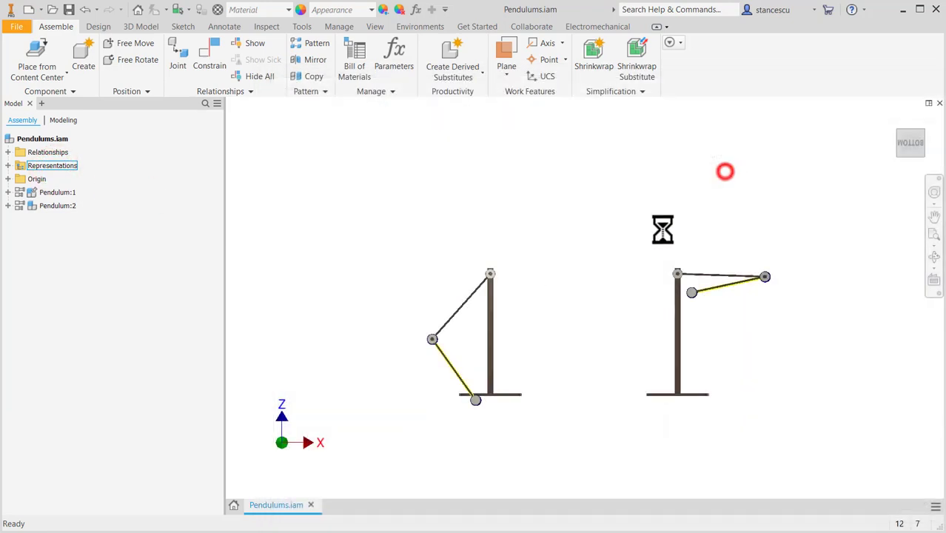
click(538, 214)
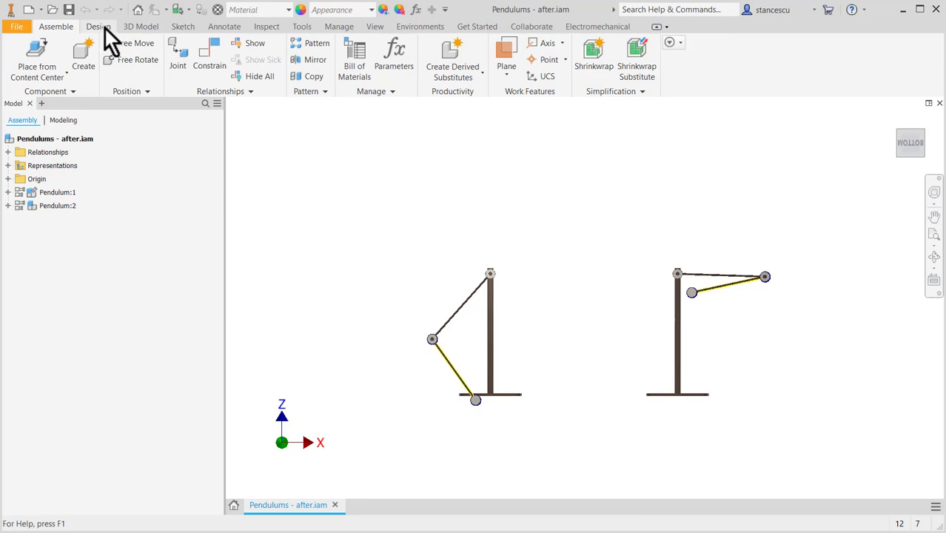
Step: Reopen the Dynamic Simulation environment, turn to an oblique close view of the pendulum arms, and switch to construction mode
click(415, 27)
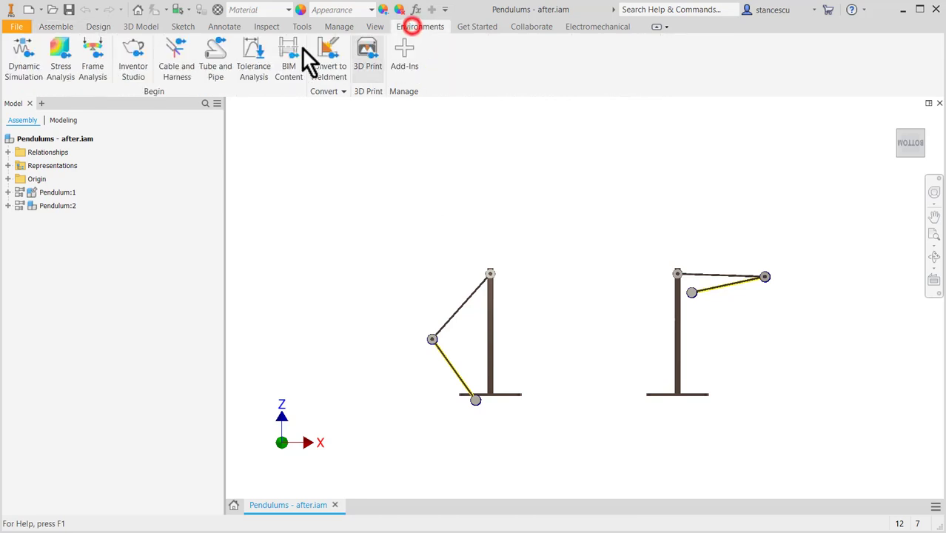
click(30, 46)
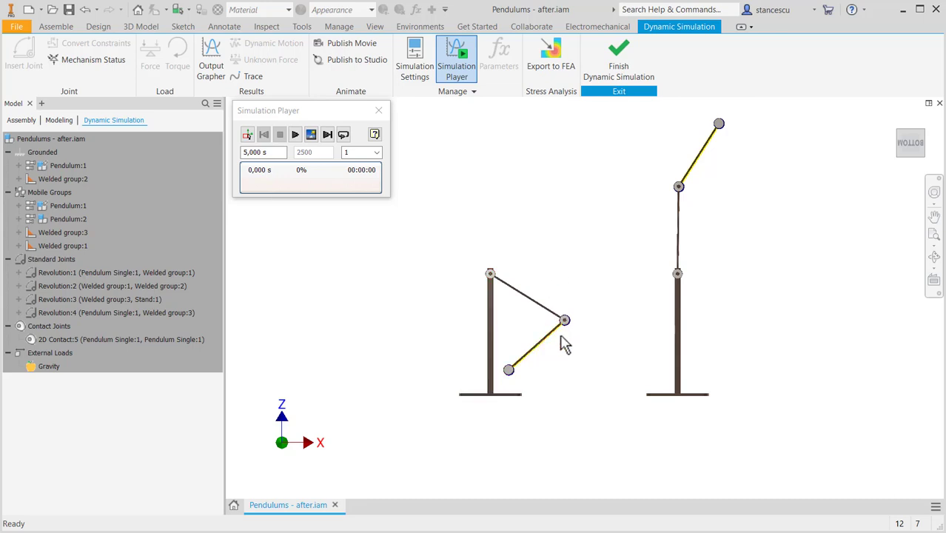
scroll(564, 344, up, 5)
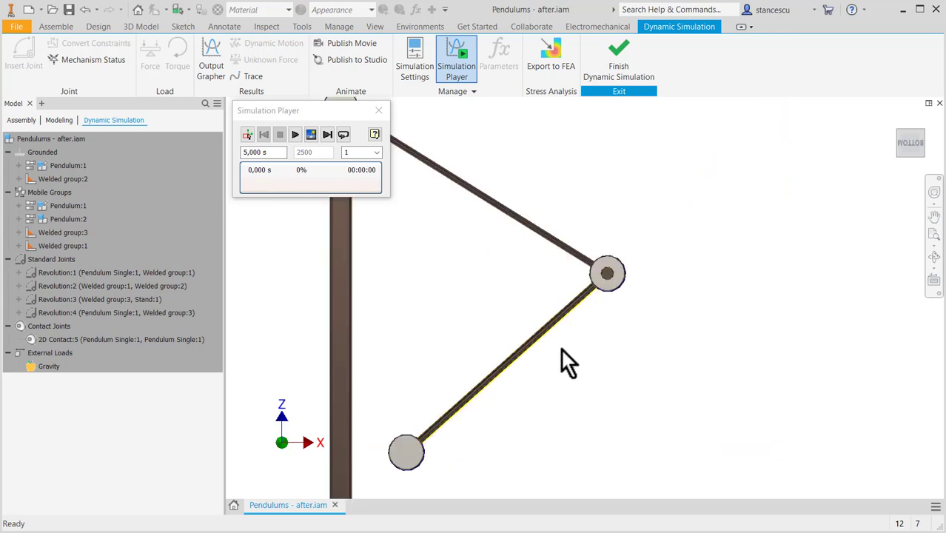
shift+middle_drag(561, 347, 425, 409)
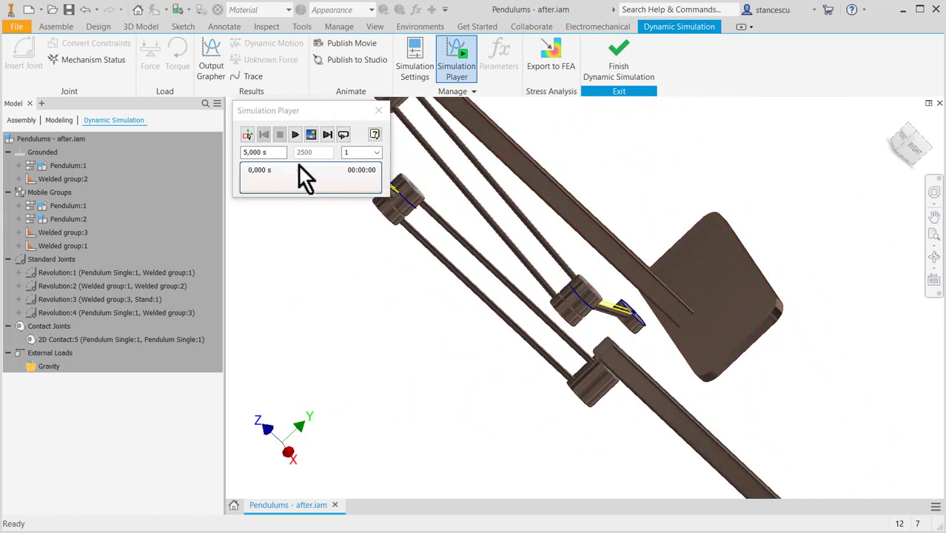
click(247, 135)
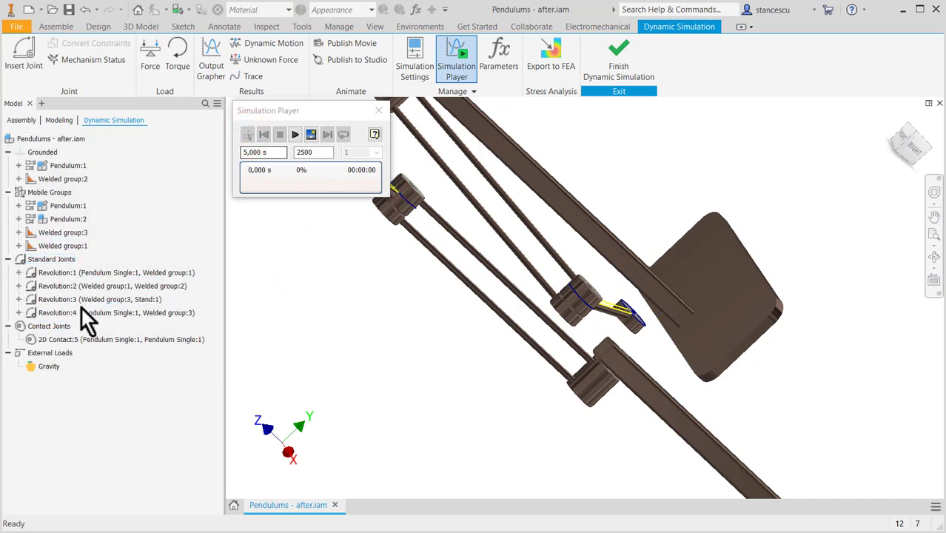
Step: Examine where the revolution joint between the pendulum arms and the 2D contact joint act on the model
click(34, 272)
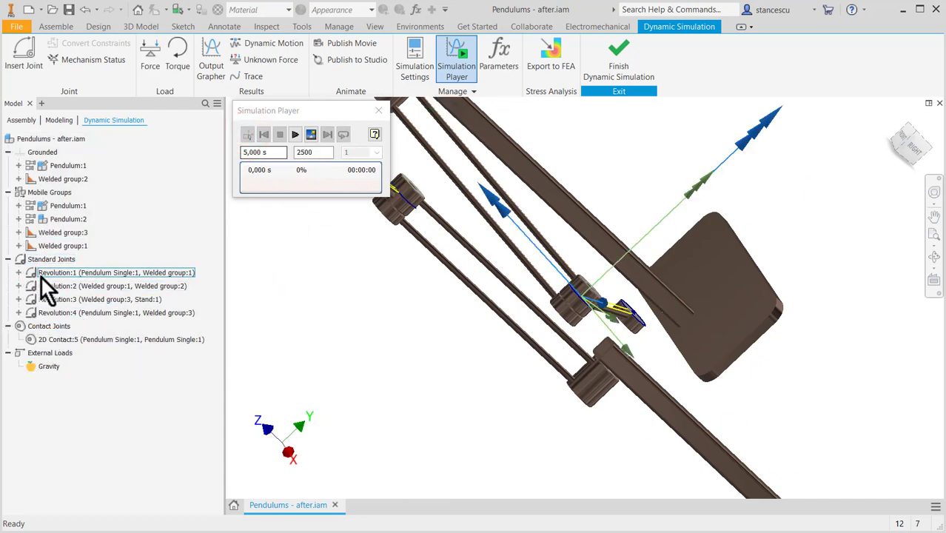
shift+middle_drag(306, 304, 287, 298)
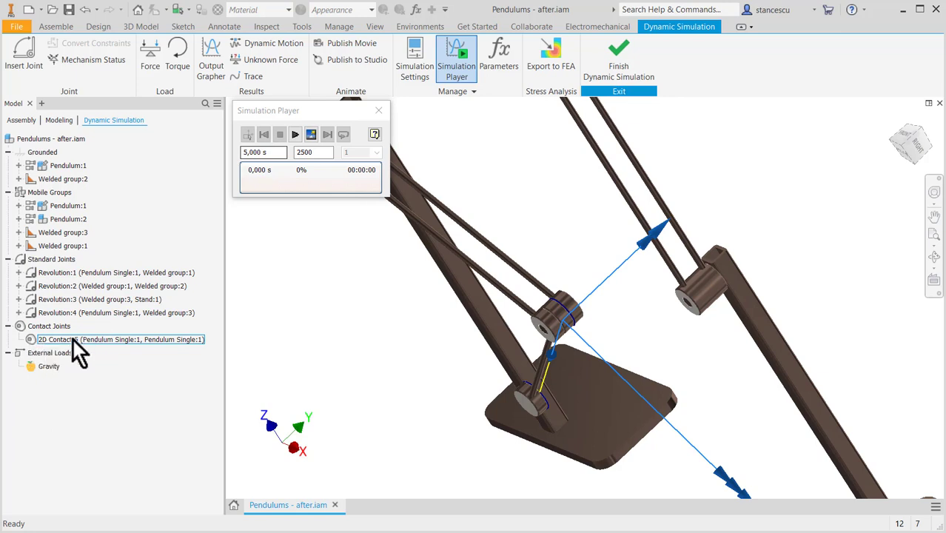
scroll(596, 292, down, 3)
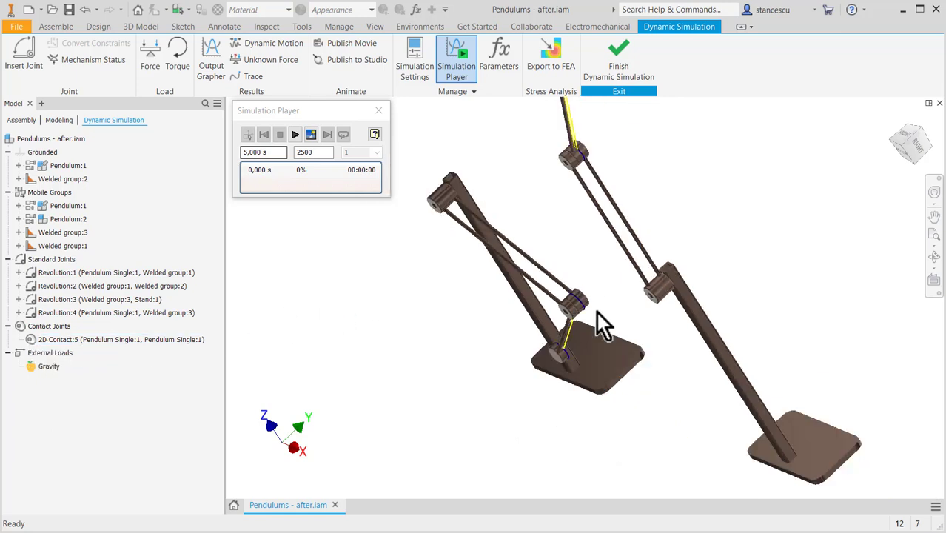
shift+middle_drag(597, 311, 570, 300)
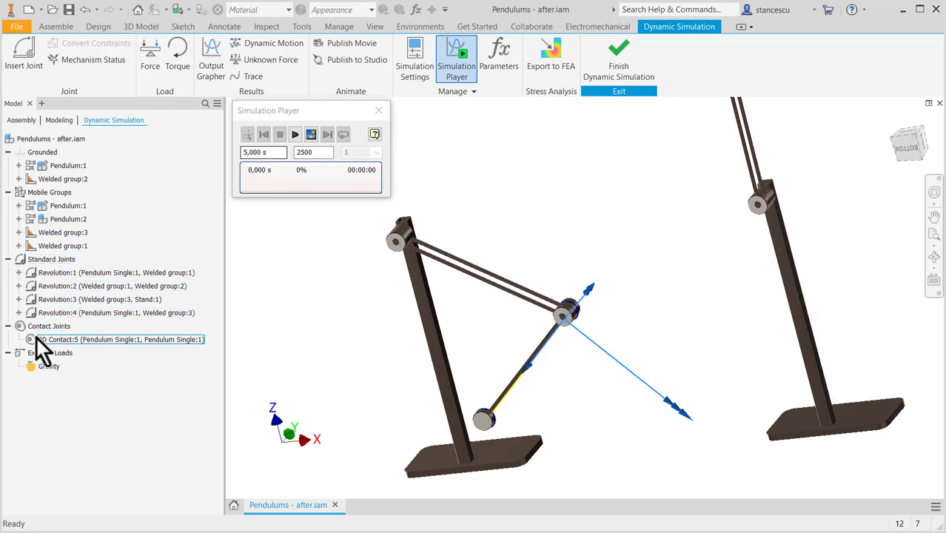
click(516, 175)
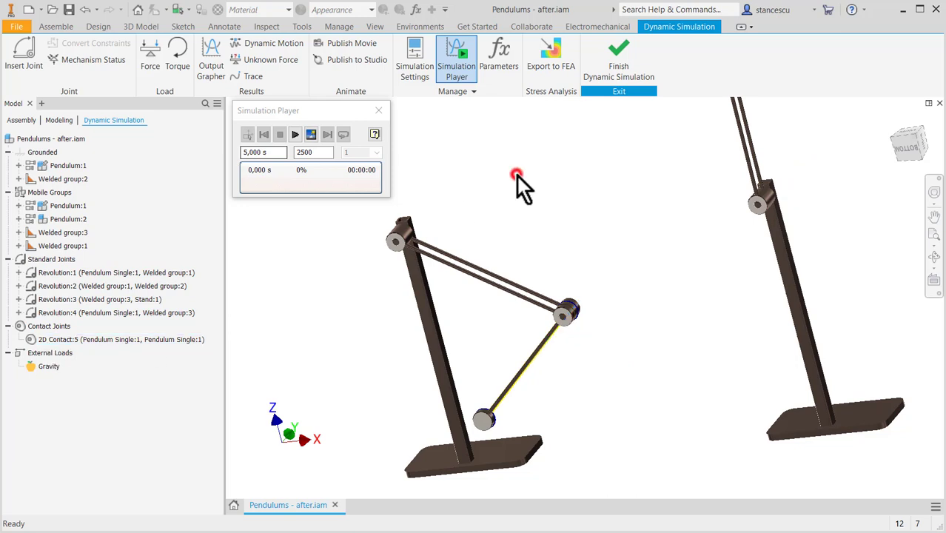
Step: Finish the dynamic simulation and open the Pendulum Single:1 part inside Pendulum:1 for in-place editing
click(610, 56)
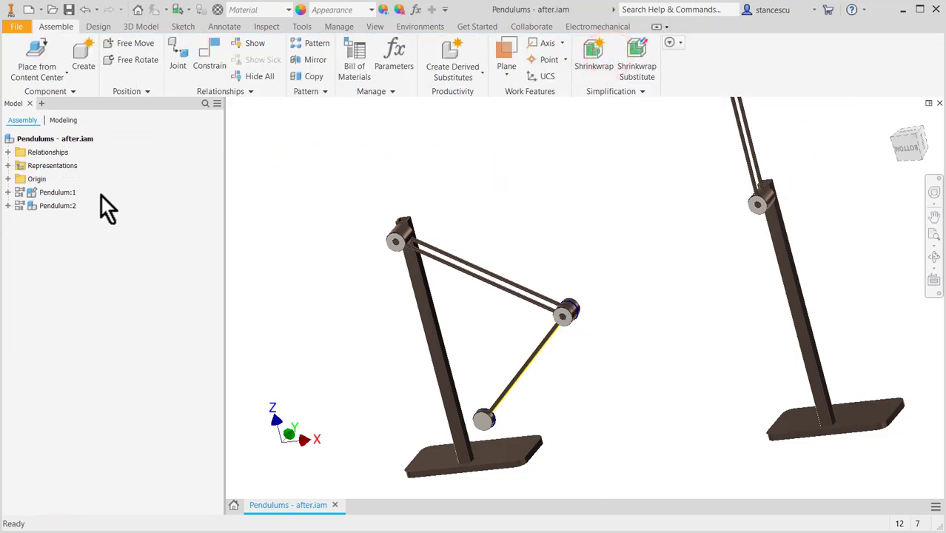
double_click(31, 193)
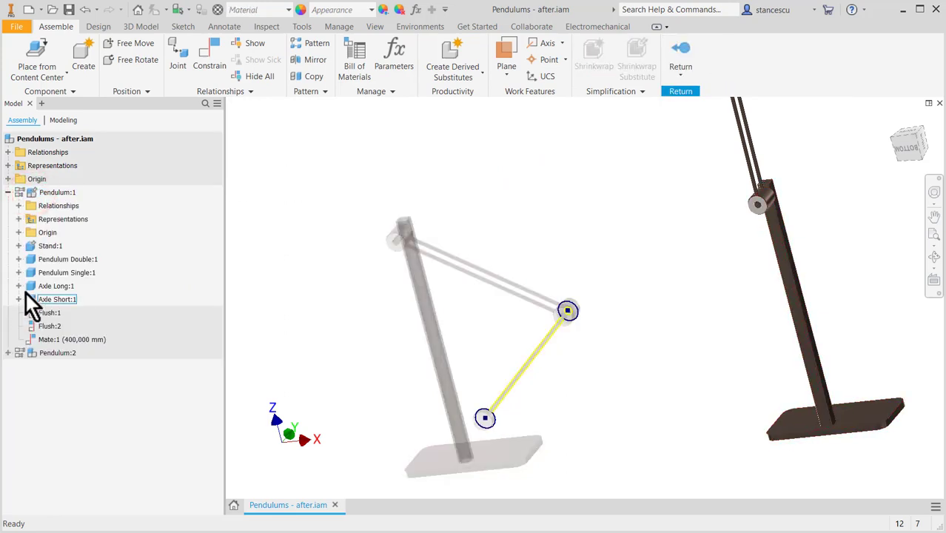
click(27, 273)
double_click(27, 274)
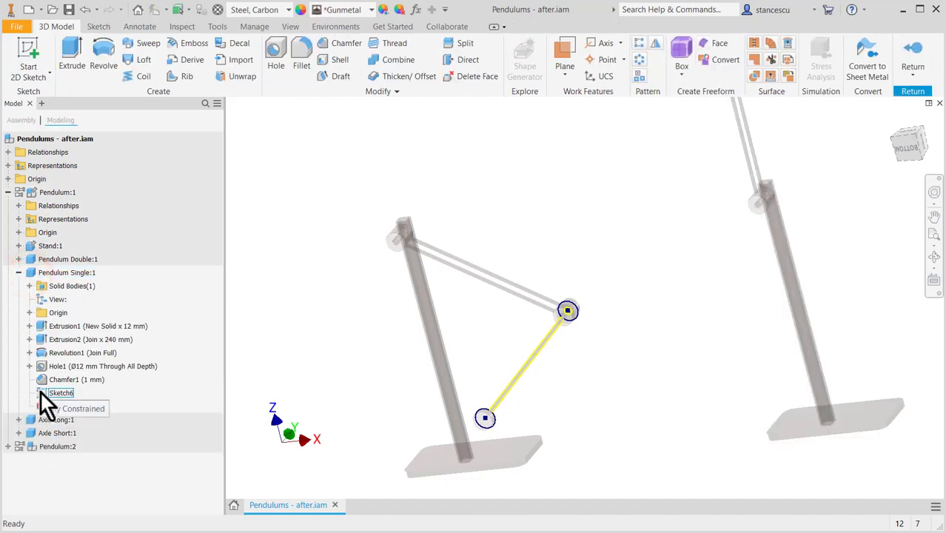
Step: Hide Sketch6 of the single pendulum in Pendulum:1, removing the design view associativity, and return to the top-level assembly
right_click(40, 390)
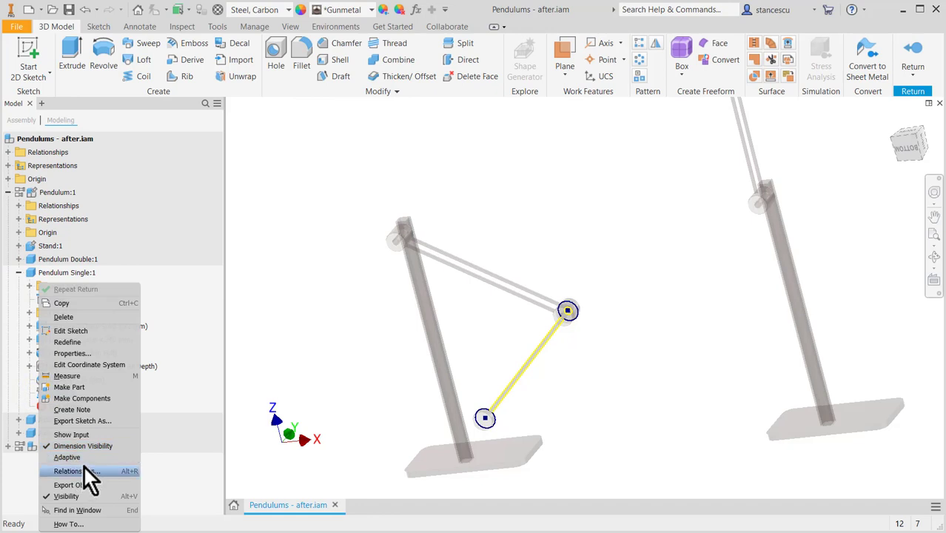
click(66, 496)
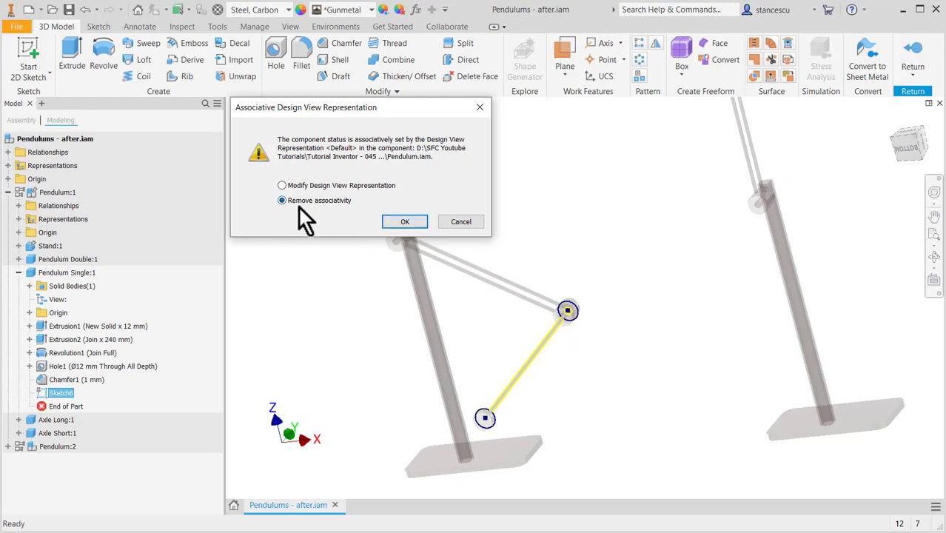
click(396, 223)
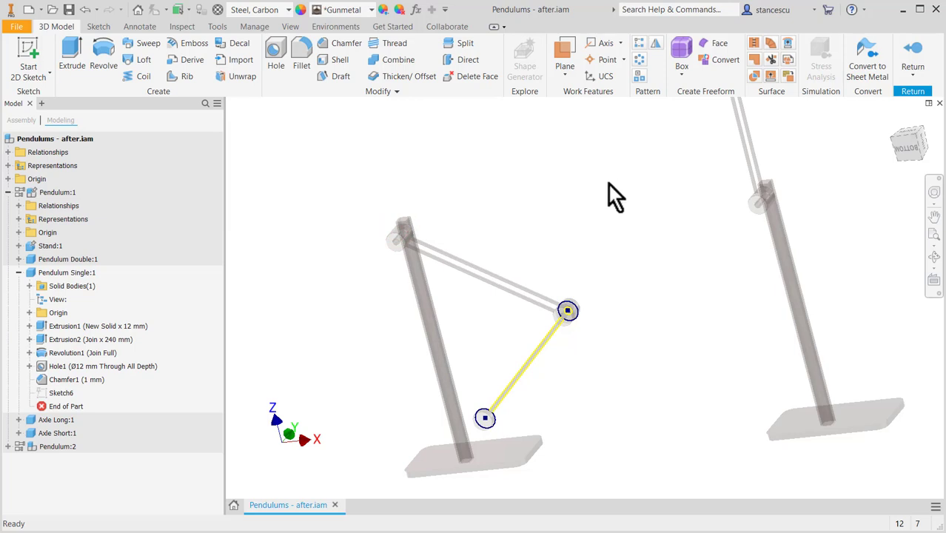
click(916, 59)
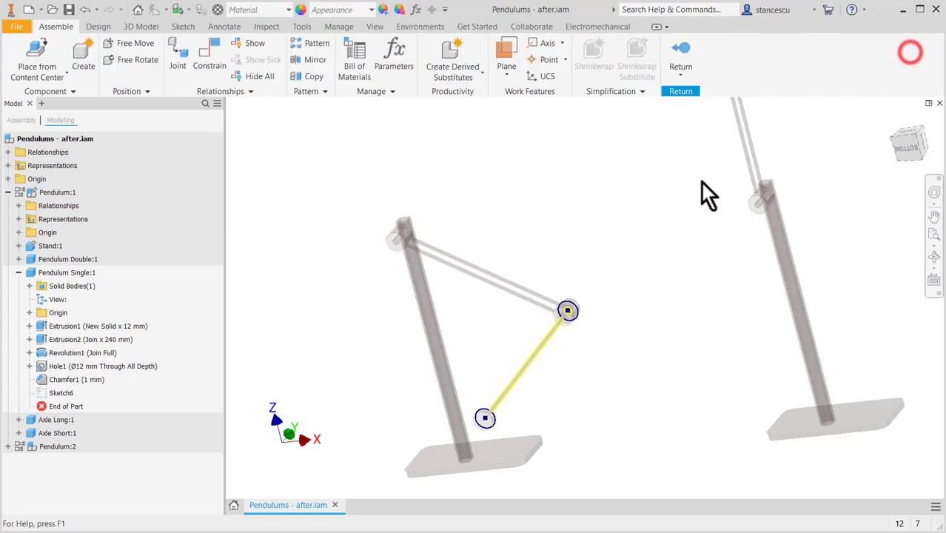
click(683, 48)
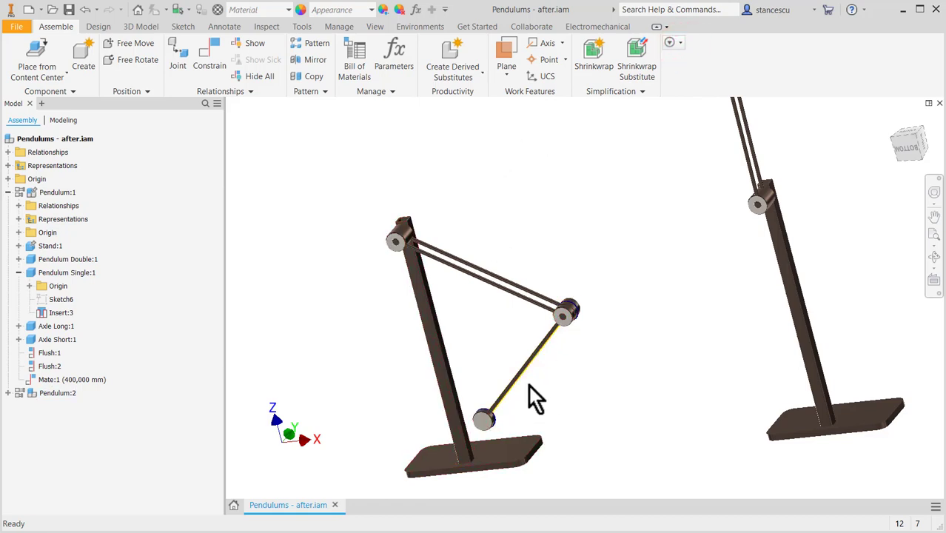
Step: Open the Pendulum Single:1 part inside Pendulum:2 for in-place editing
scroll(681, 215, down, 3)
scroll(681, 206, up, 2)
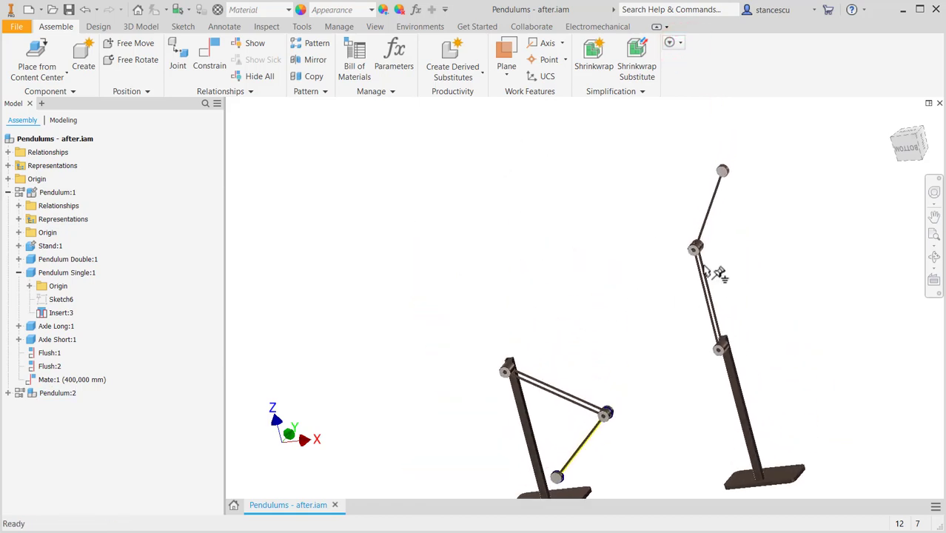
scroll(708, 216, up, 3)
click(709, 215)
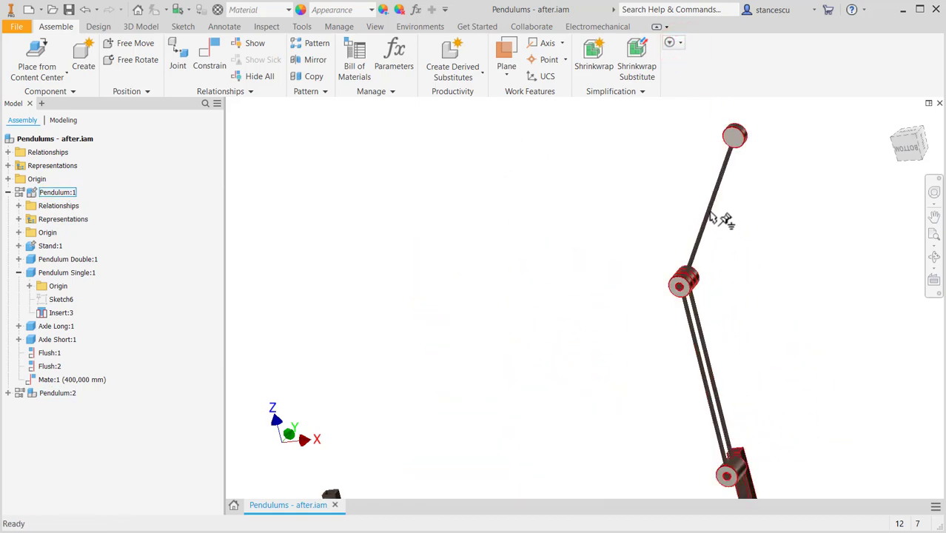
shift+middle_drag(710, 216, 700, 232)
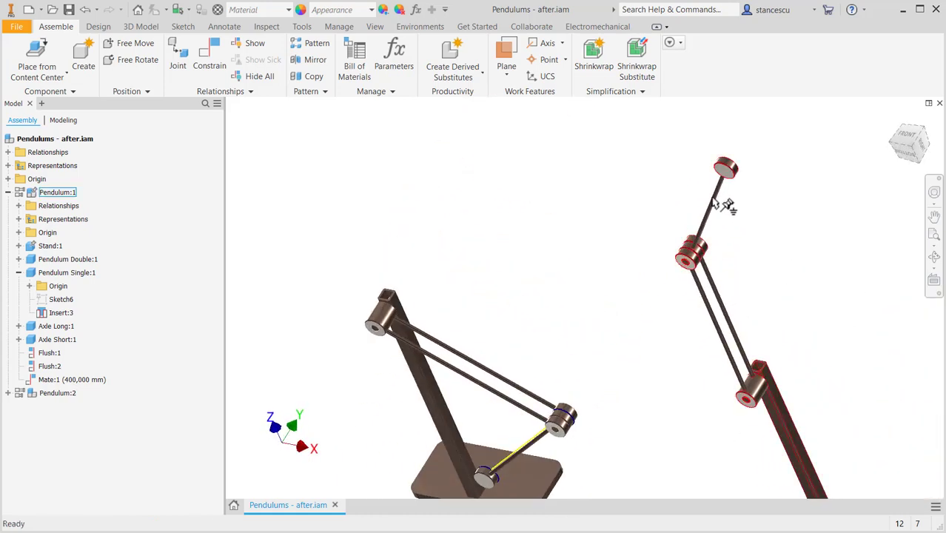
middle_drag(623, 224, 656, 118)
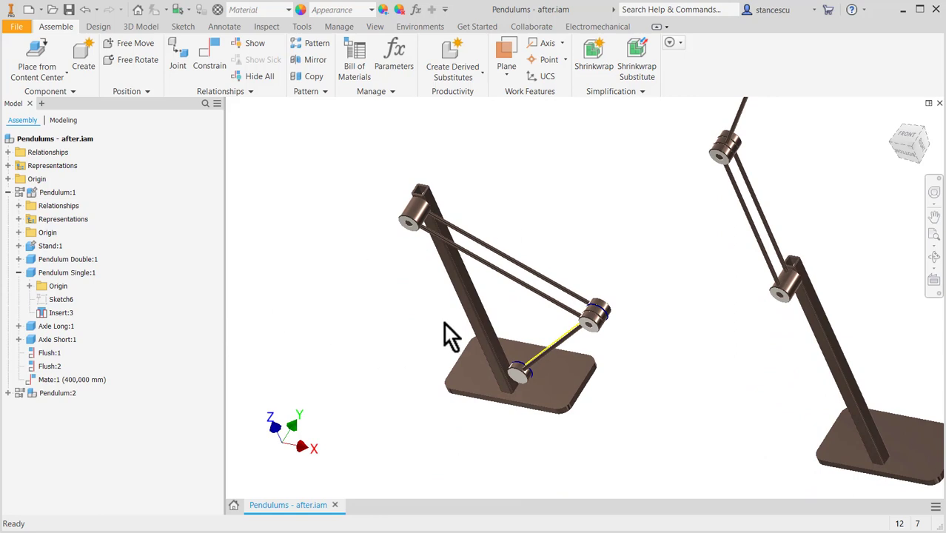
click(467, 309)
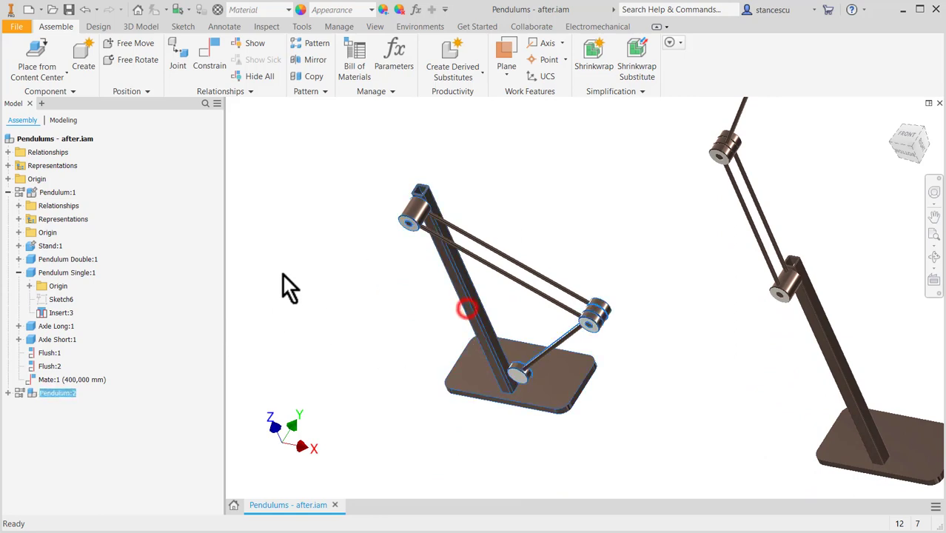
click(8, 393)
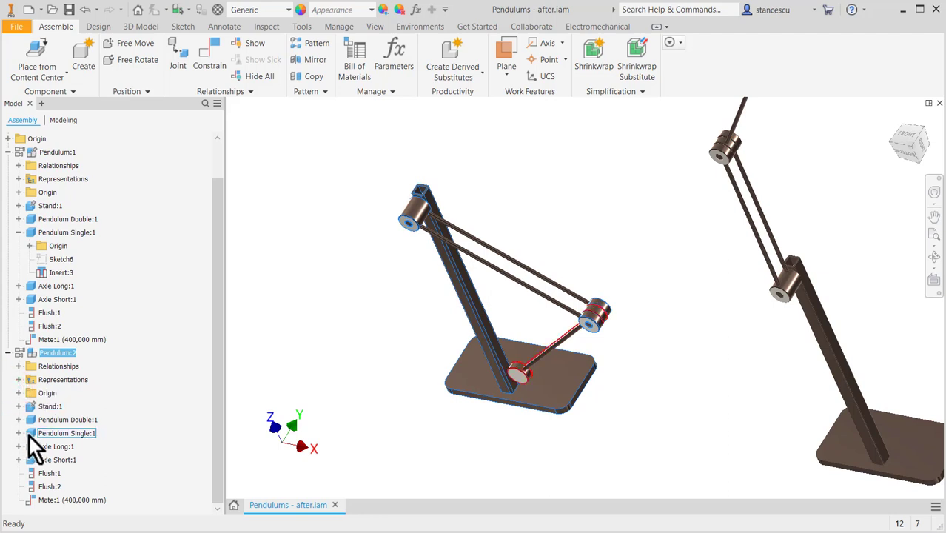
double_click(28, 434)
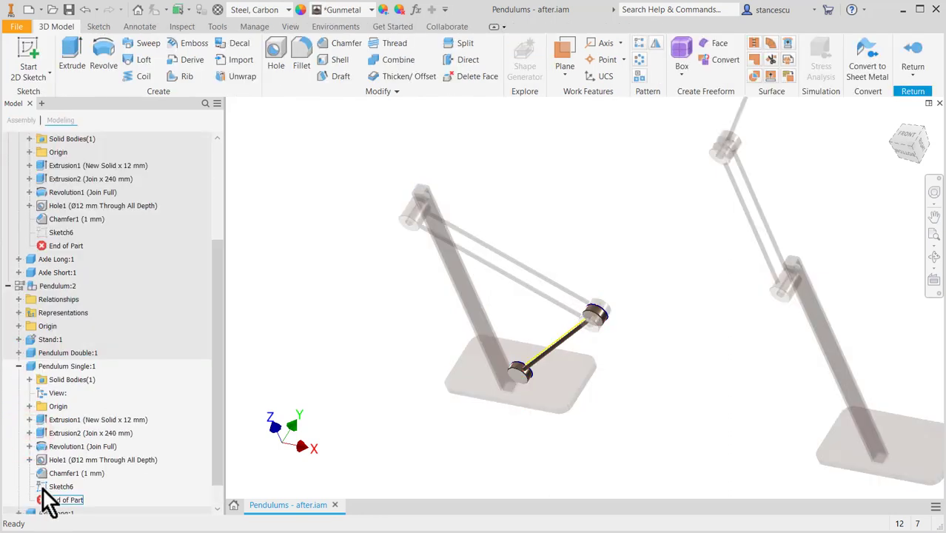
Step: Hide Sketch6 of the single pendulum in Pendulum:2 with Remove associativity, and return to the main assembly
right_click(42, 487)
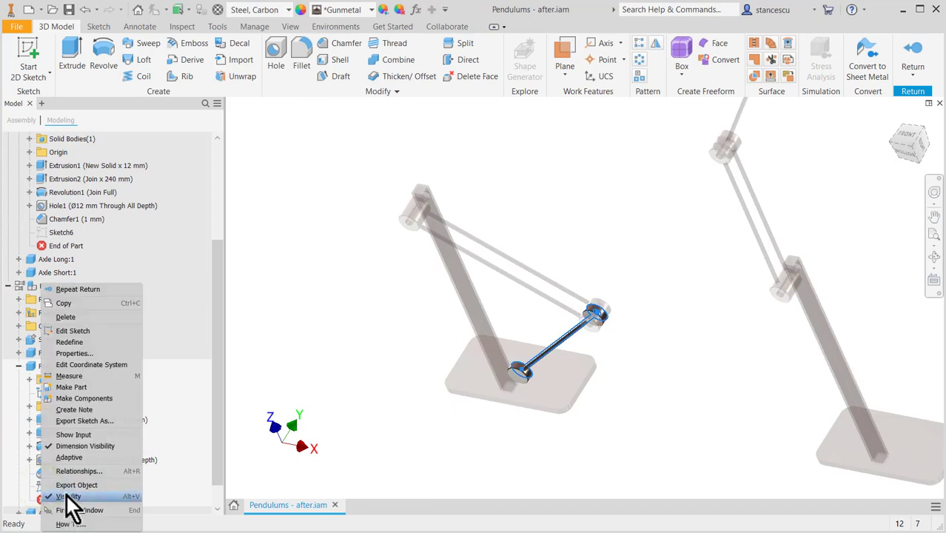
click(66, 495)
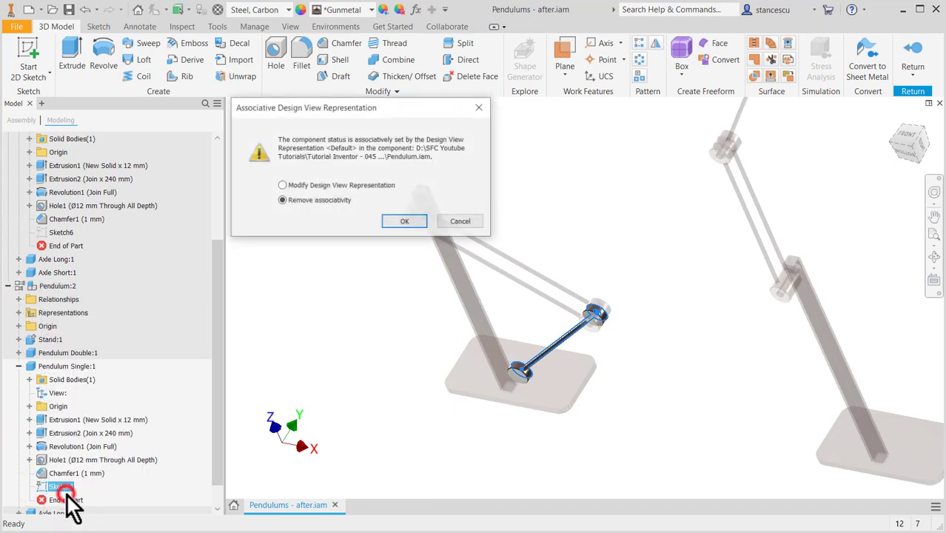
click(390, 219)
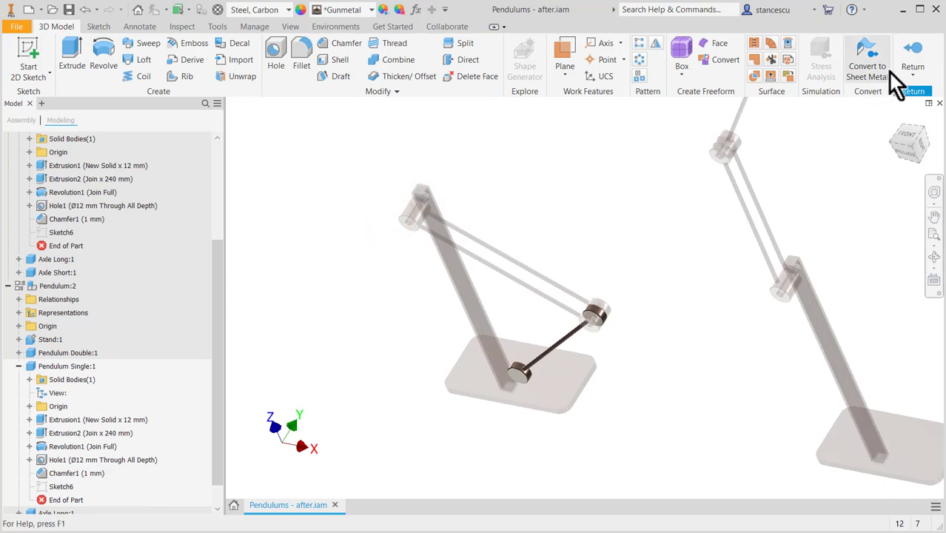
click(913, 56)
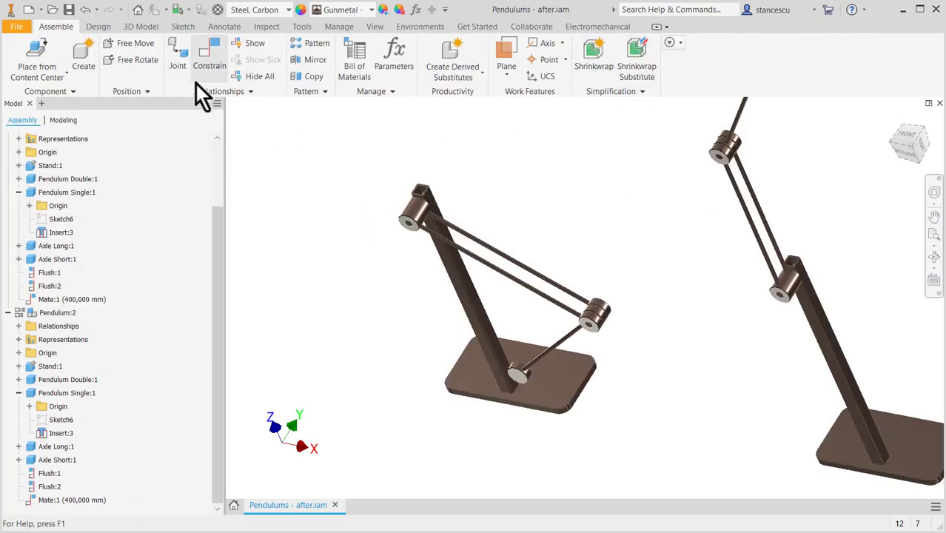
Step: Reopen the Dynamic Simulation environment, view both pendulums straight from the side in the XZ plane, and run the simulation
click(415, 30)
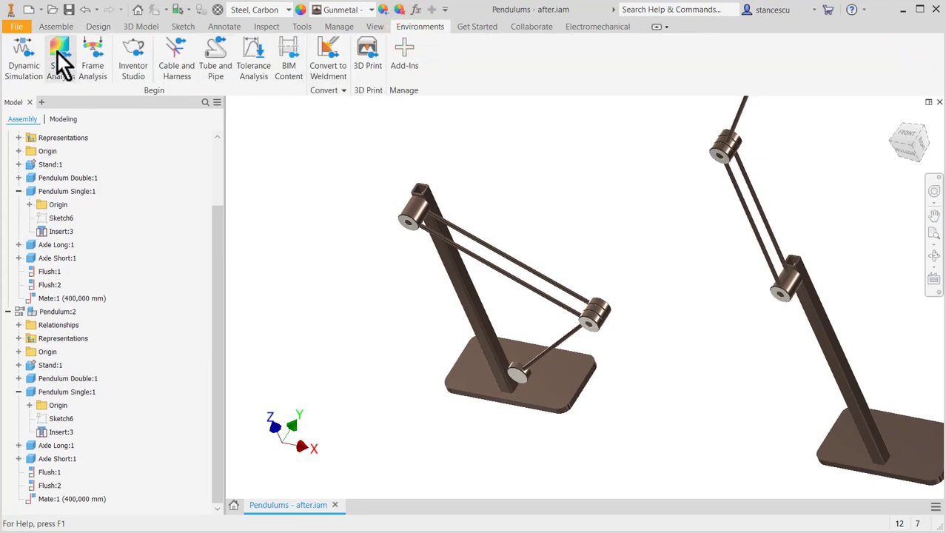
click(31, 45)
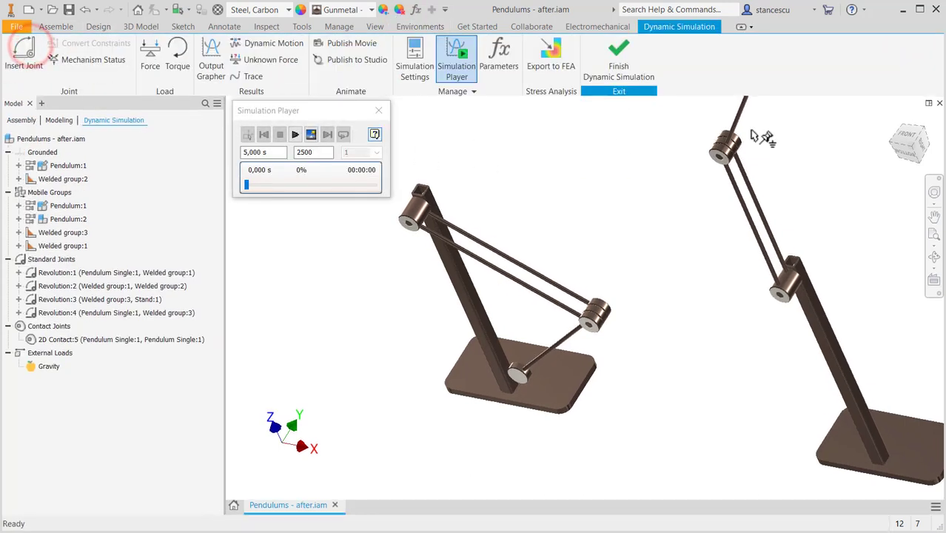
click(915, 160)
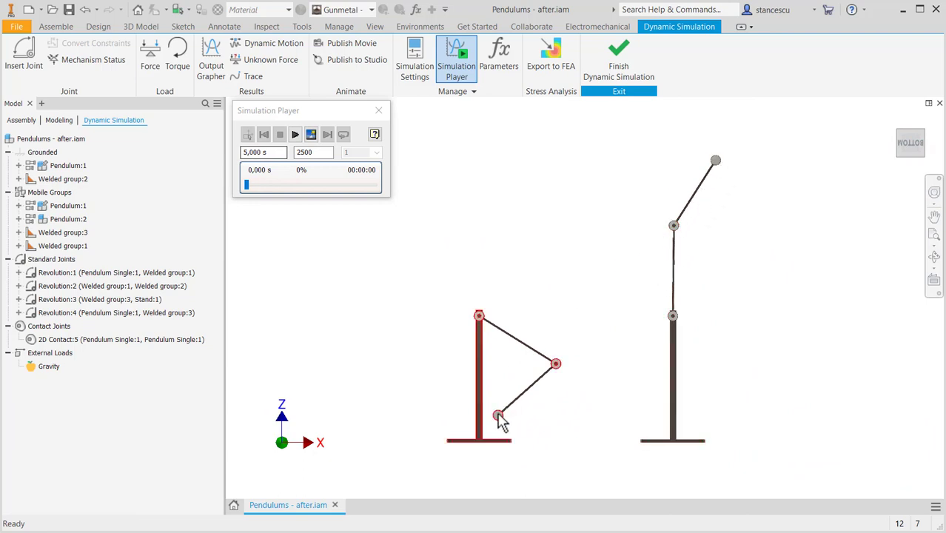
click(295, 134)
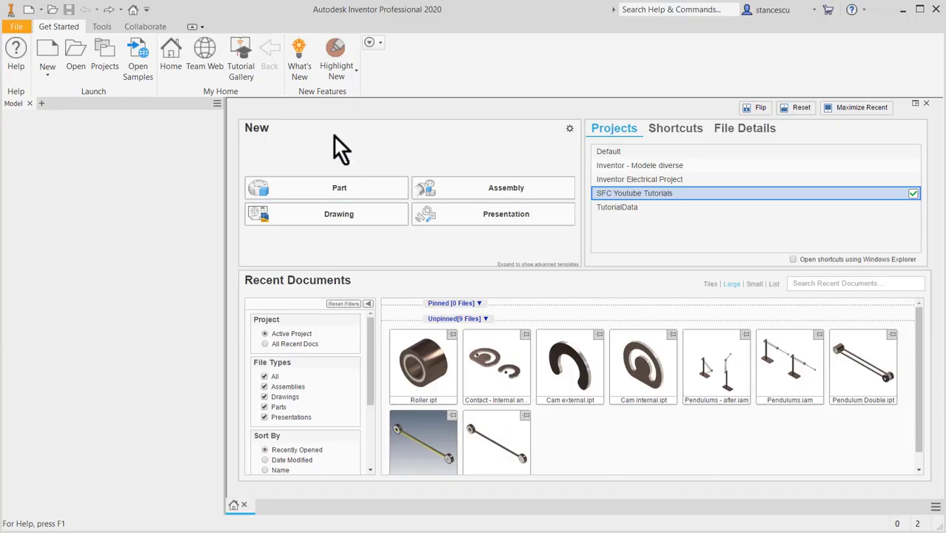
Step: Create a new assembly from the metric Standard (mm).iam template
click(335, 189)
click(32, 9)
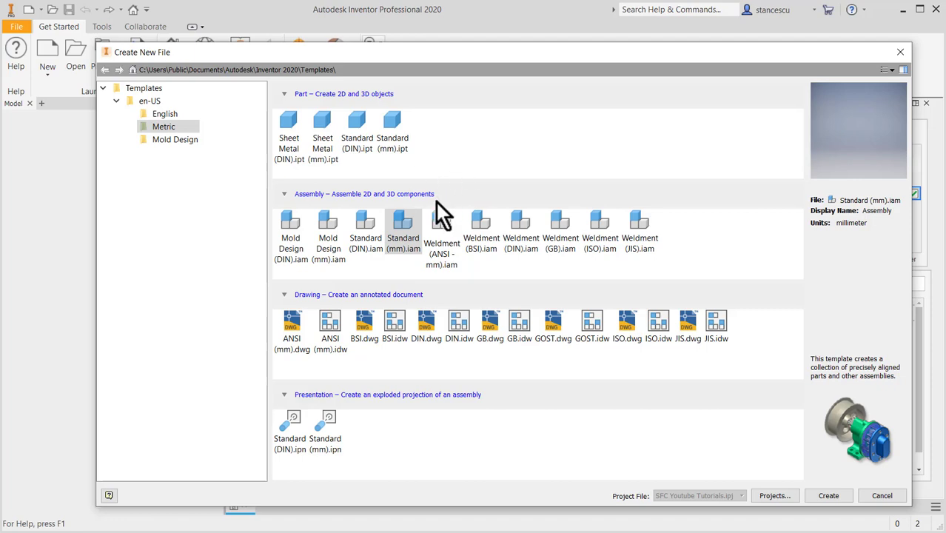
double_click(405, 220)
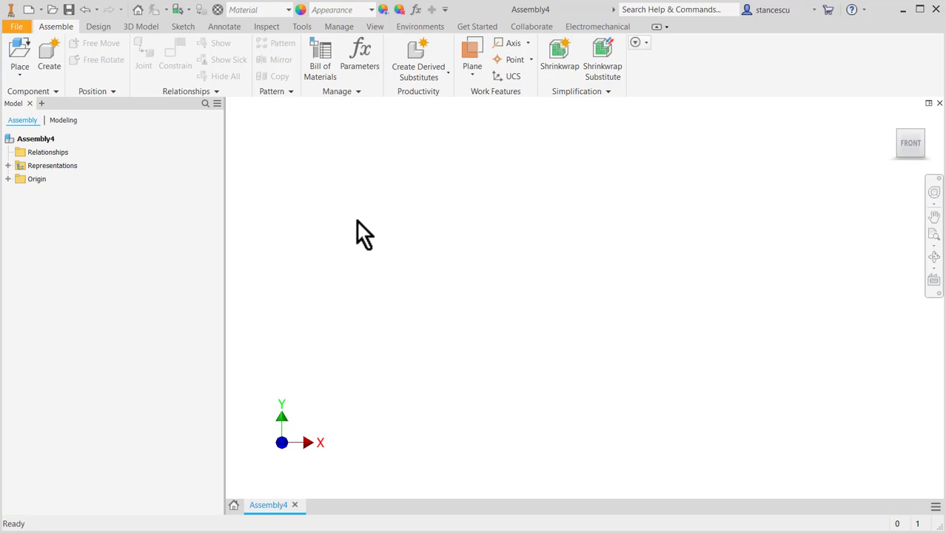
Step: Place one Cam internal.ipt grounded at the assembly origin and show it in an isometric view
click(19, 53)
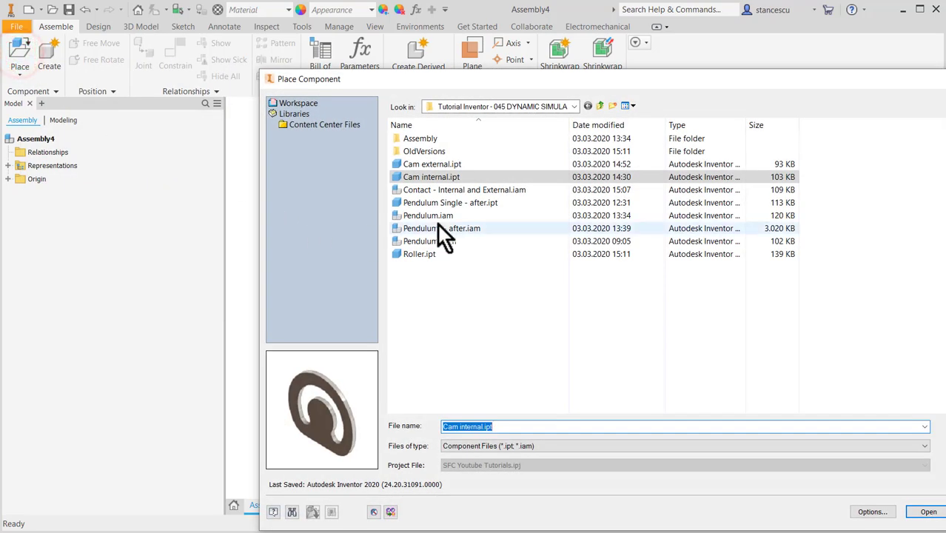
double_click(437, 176)
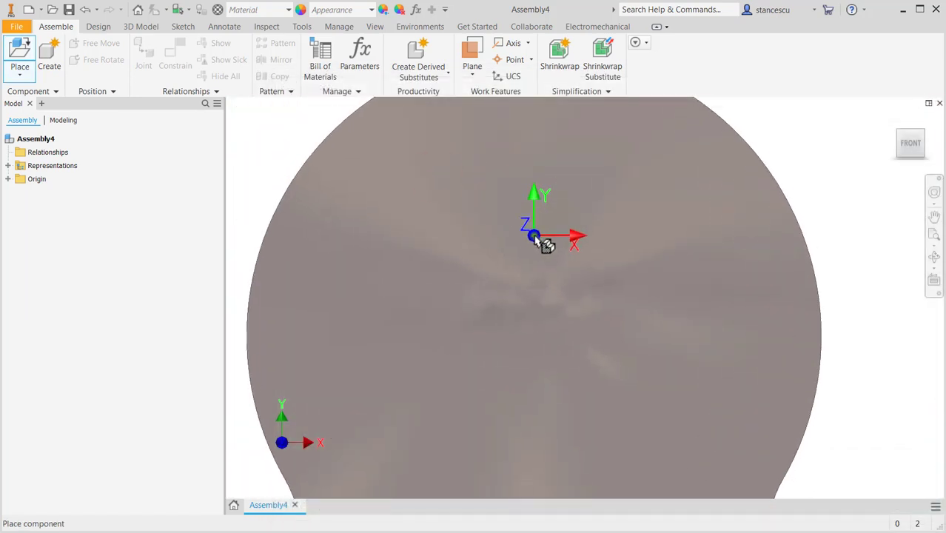
right_click(534, 236)
click(584, 248)
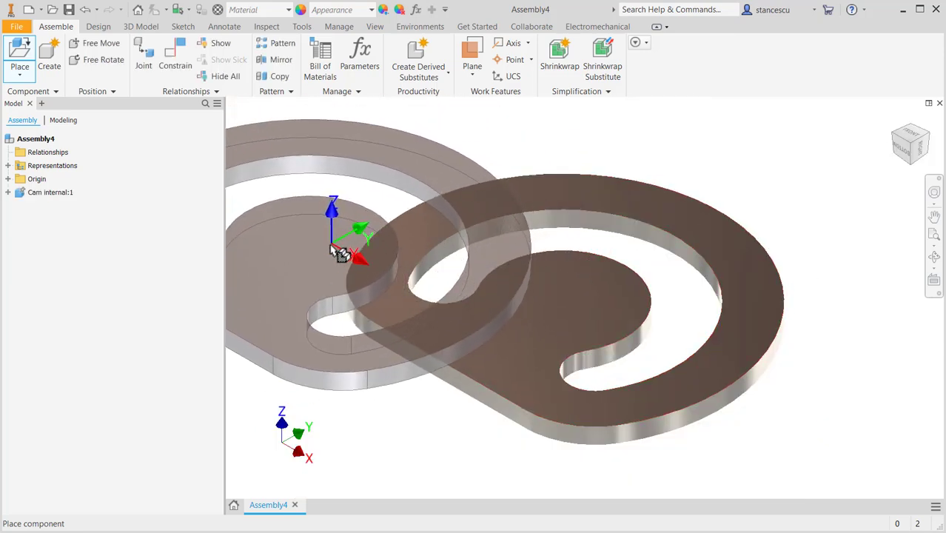
key(Escape)
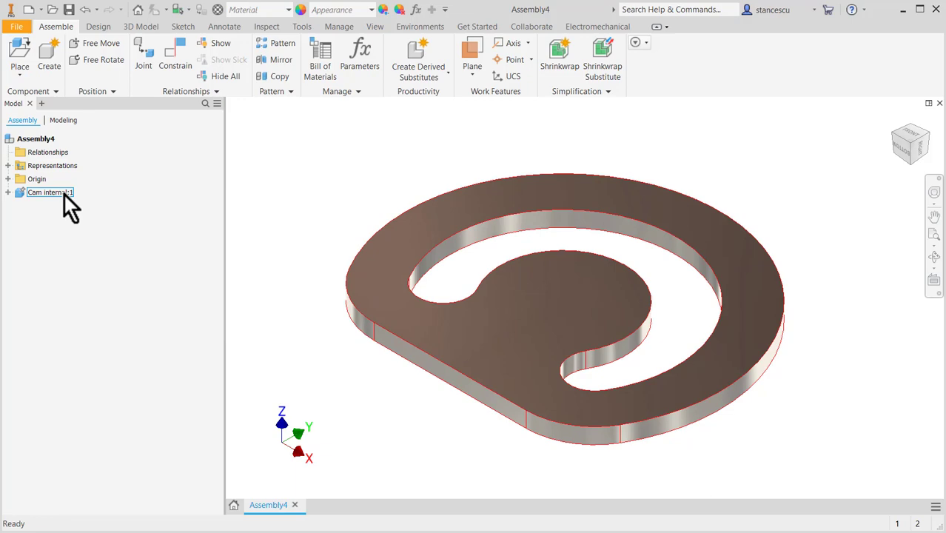
Step: Place one Cam external.ipt in the free space beside the internal cam
click(34, 70)
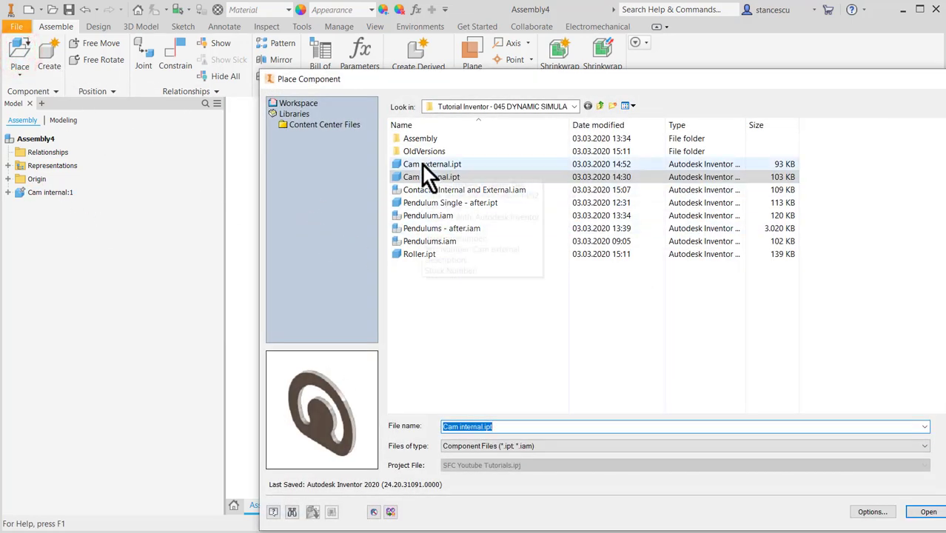
double_click(423, 163)
middle_drag(756, 329, 662, 274)
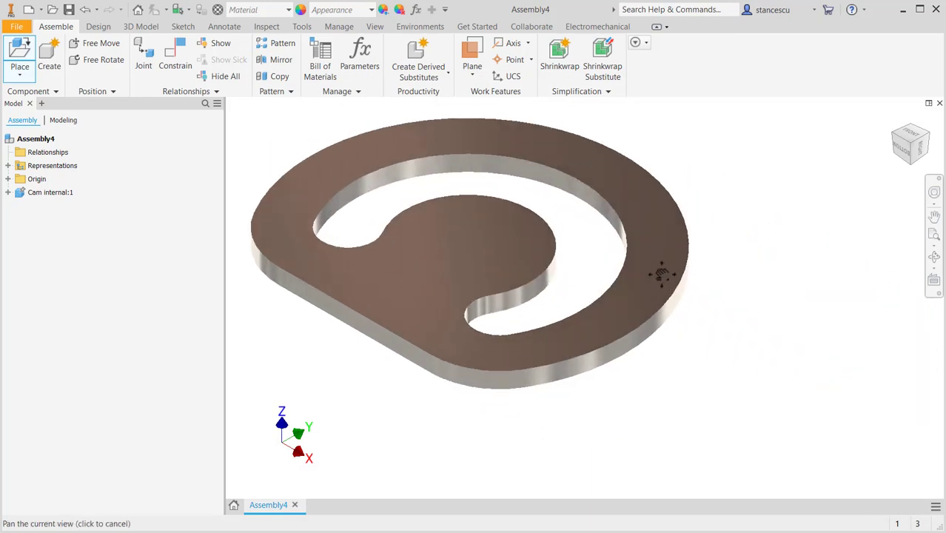
scroll(661, 274, up, 2)
click(767, 397)
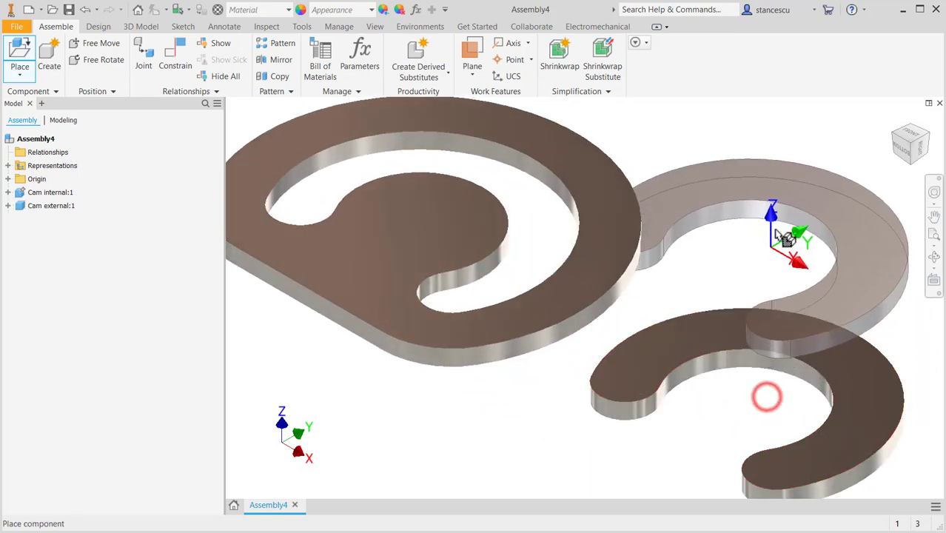
right_click(770, 194)
click(821, 194)
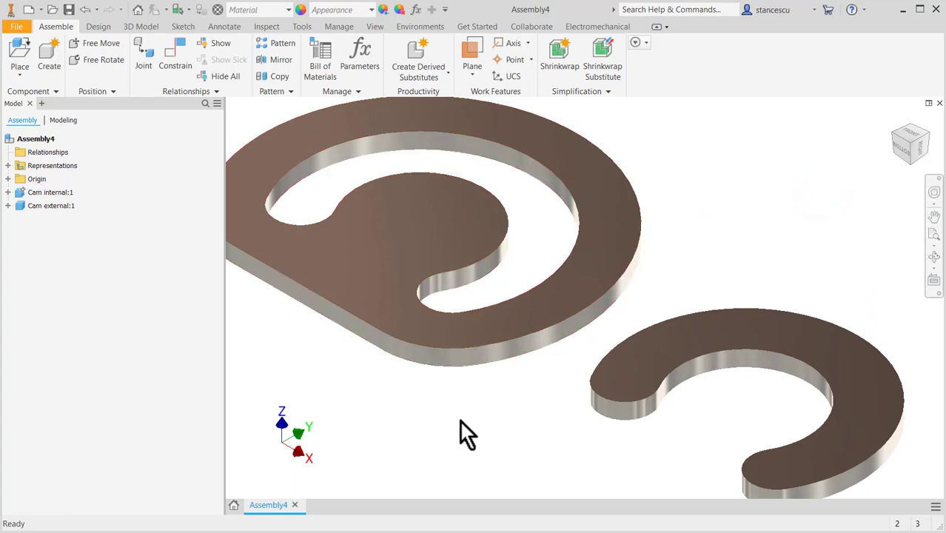
Step: Place two Roller components in the free space beside the internal cam and behind the external cam
key(p)
double_click(400, 251)
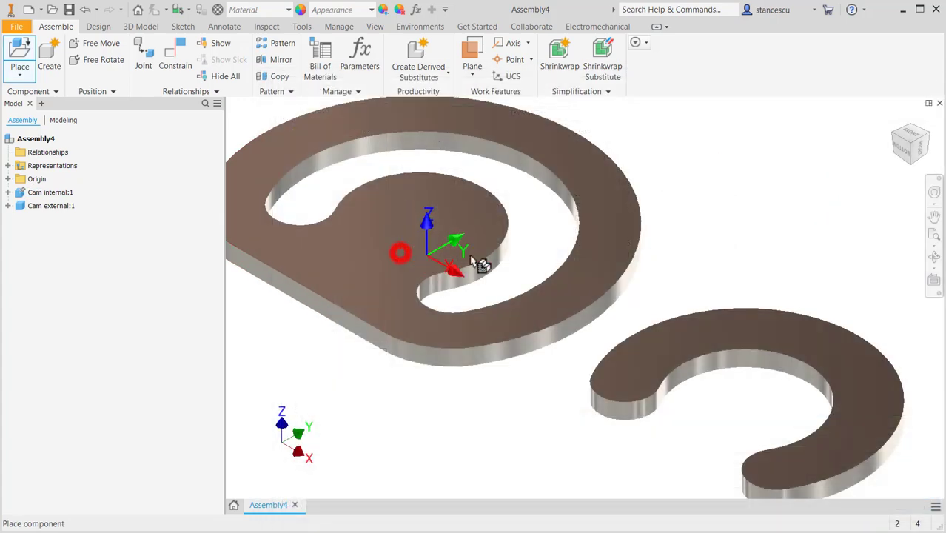
click(695, 146)
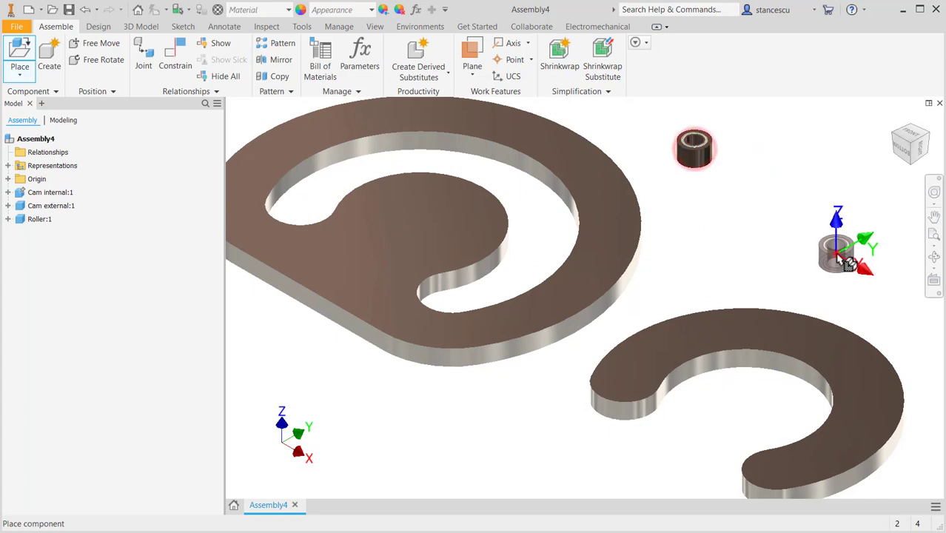
click(839, 254)
key(Escape)
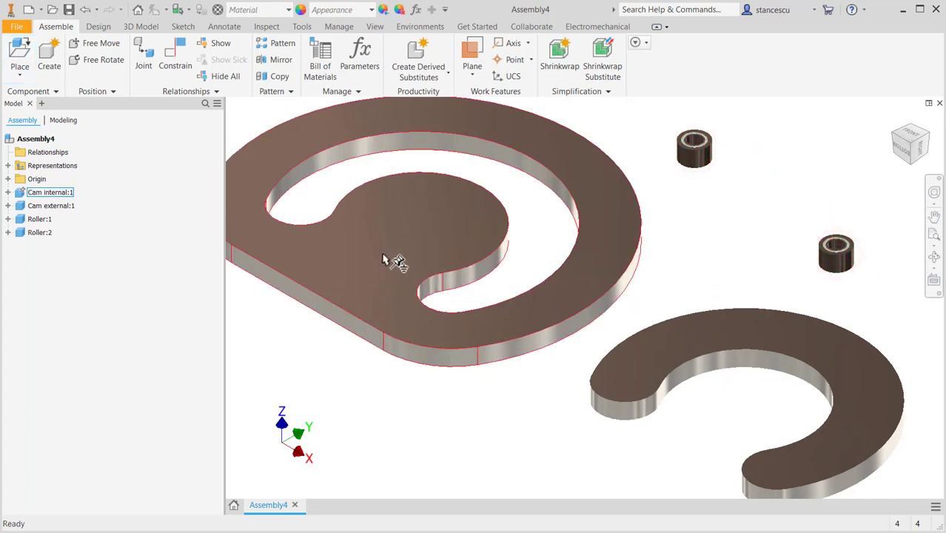
Step: Apply a flush constraint with 0 mm offset between the top faces of the internal and external cams
click(408, 247)
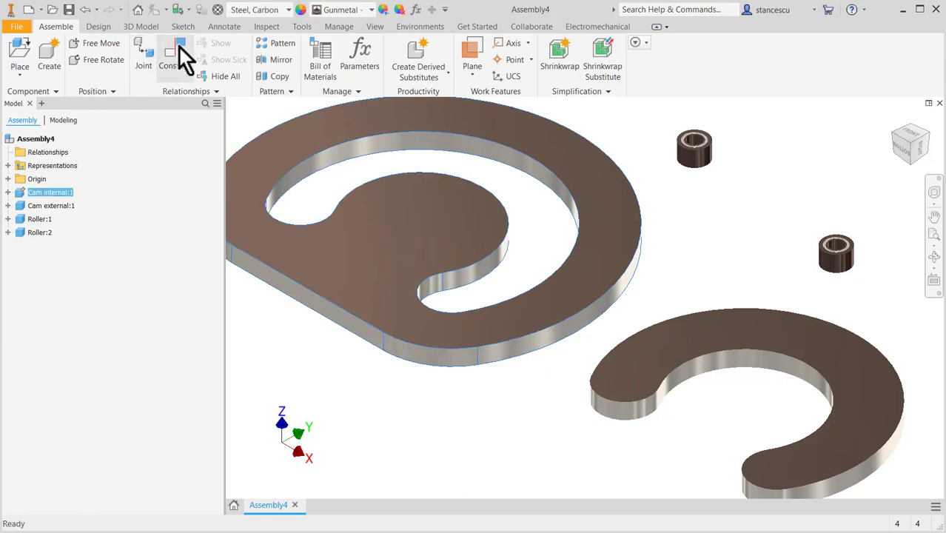
click(178, 53)
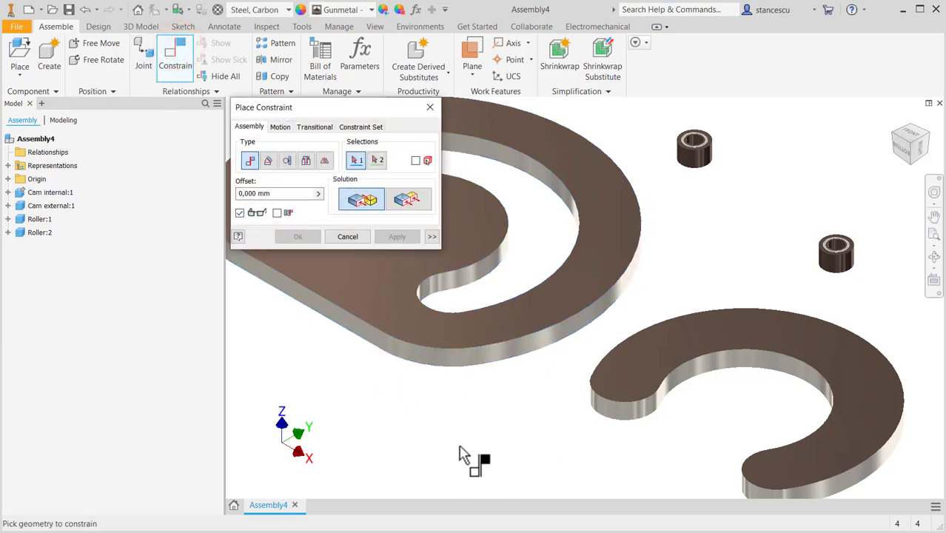
click(409, 201)
click(391, 277)
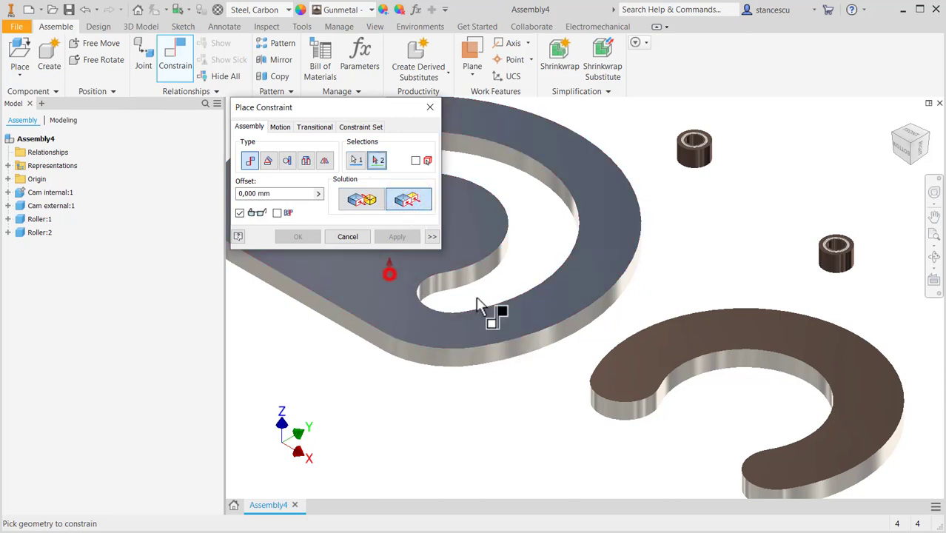
click(756, 320)
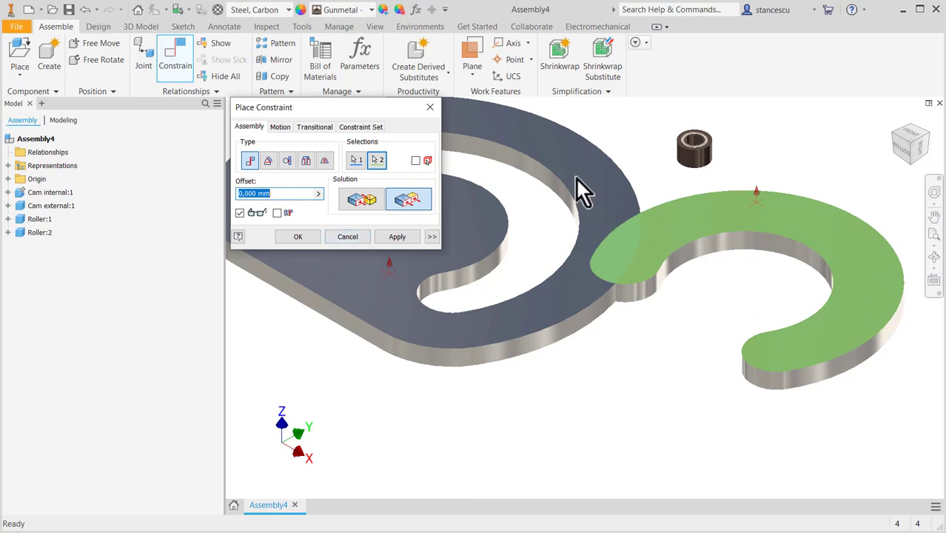
click(389, 238)
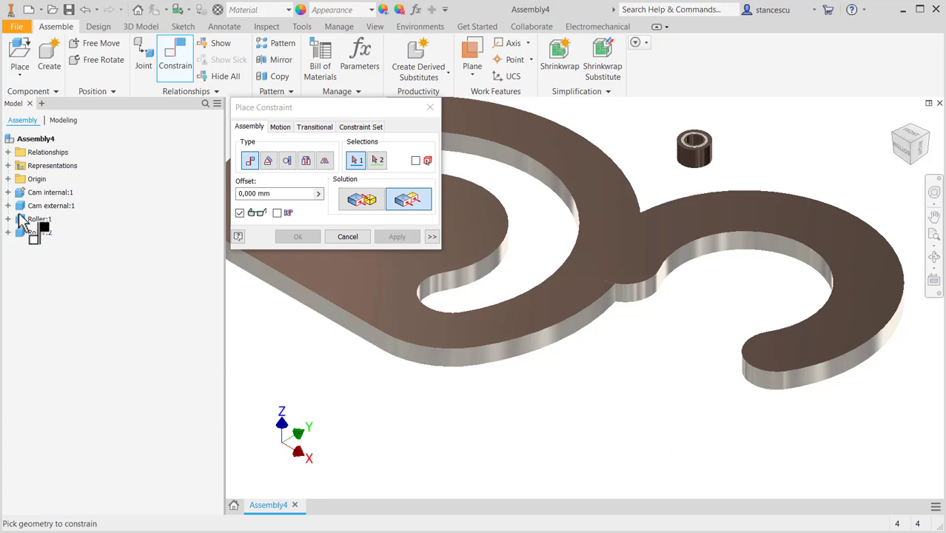
scroll(585, 352, down, 2)
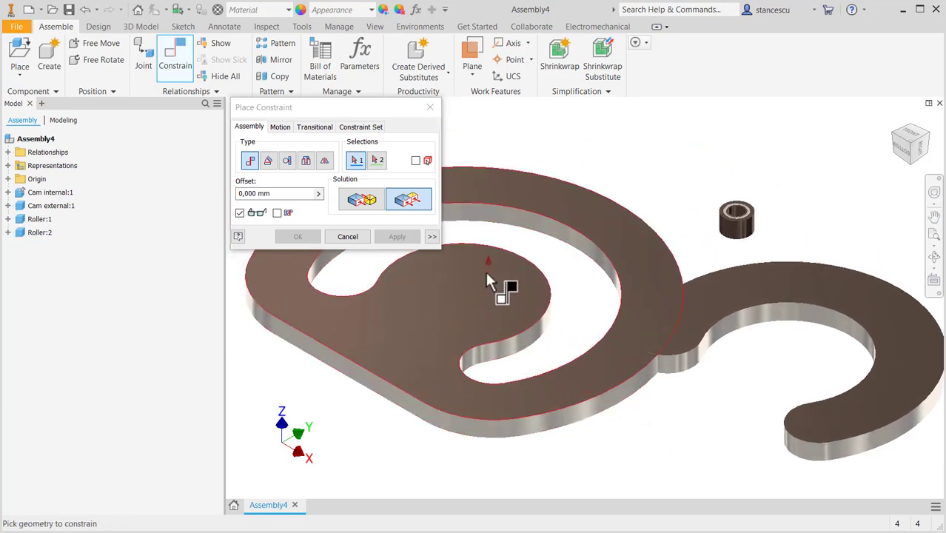
click(8, 219)
click(18, 232)
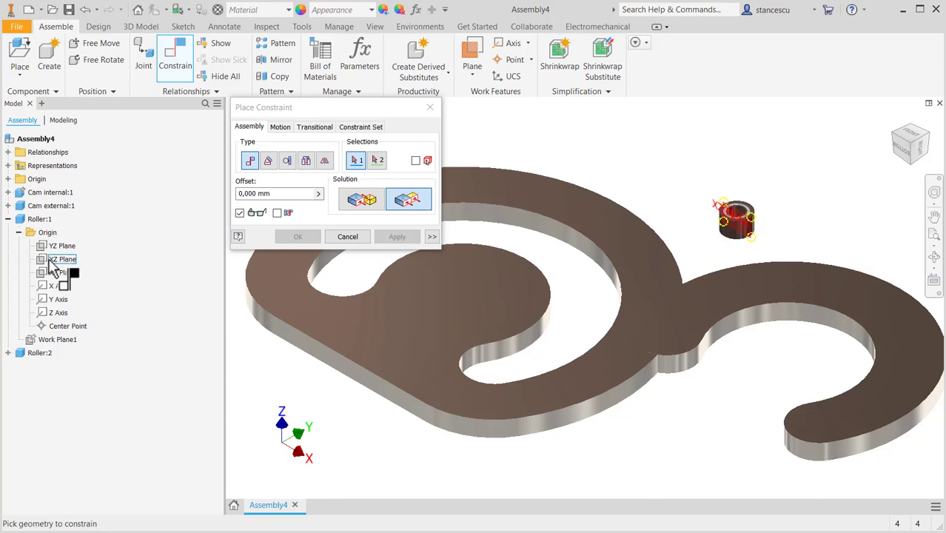
click(7, 220)
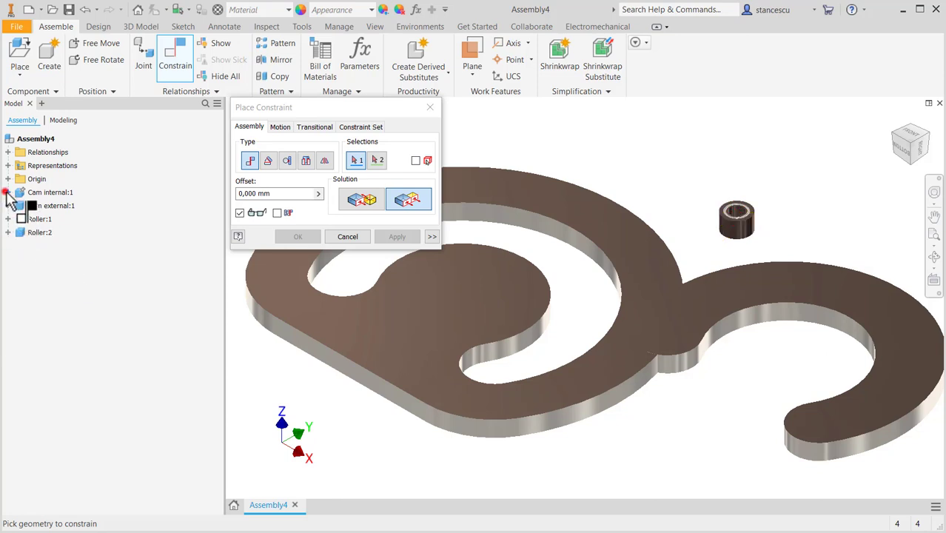
Step: Constrain the YZ planes of the internal and external cams flush with an offset of 220 mm
click(7, 192)
click(18, 205)
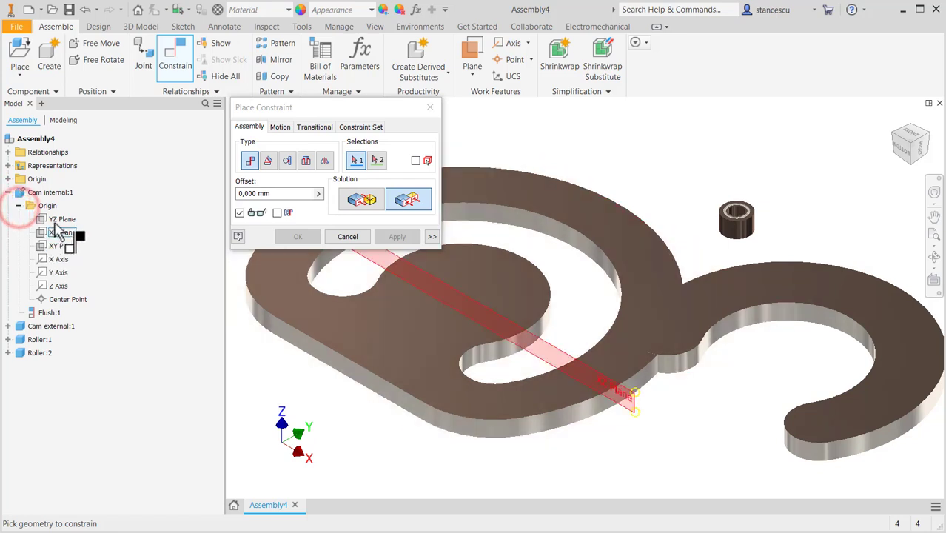
click(59, 220)
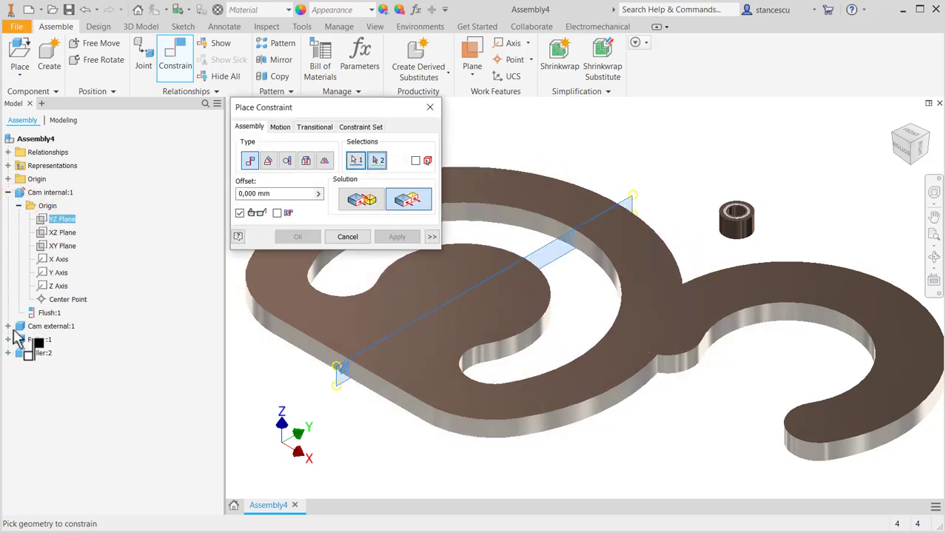
click(9, 325)
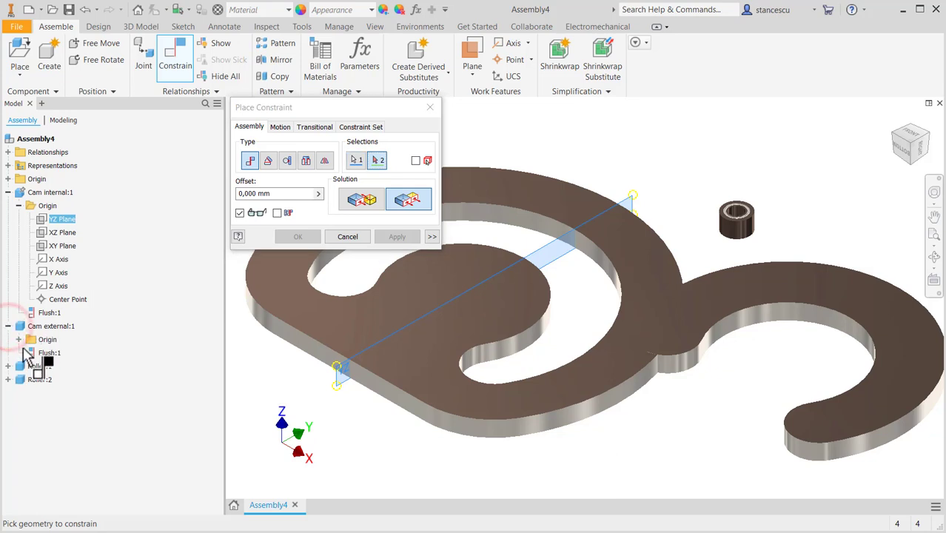
click(19, 339)
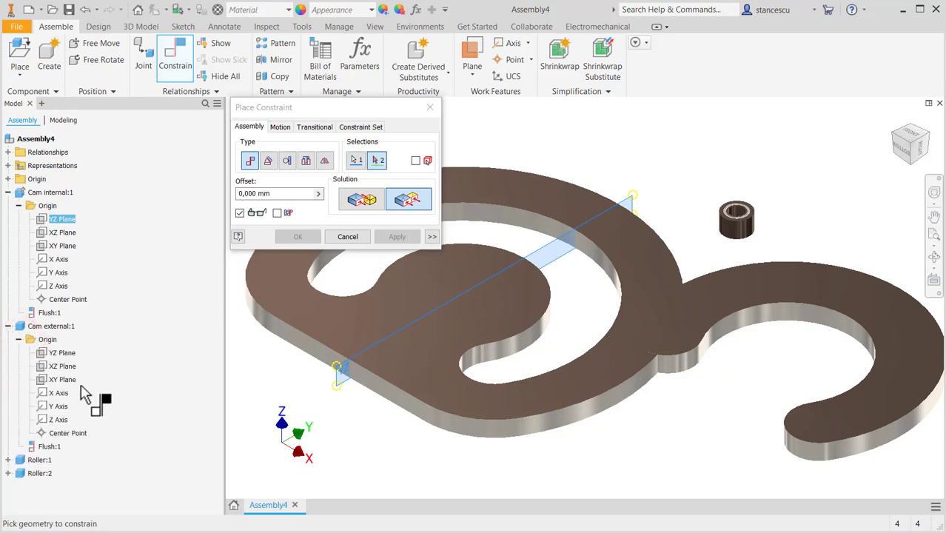
click(49, 355)
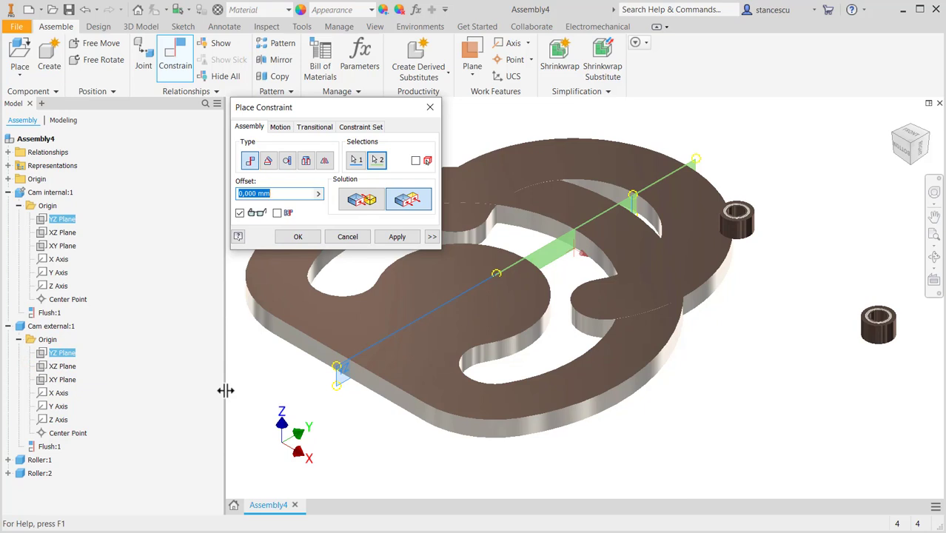
text(220)
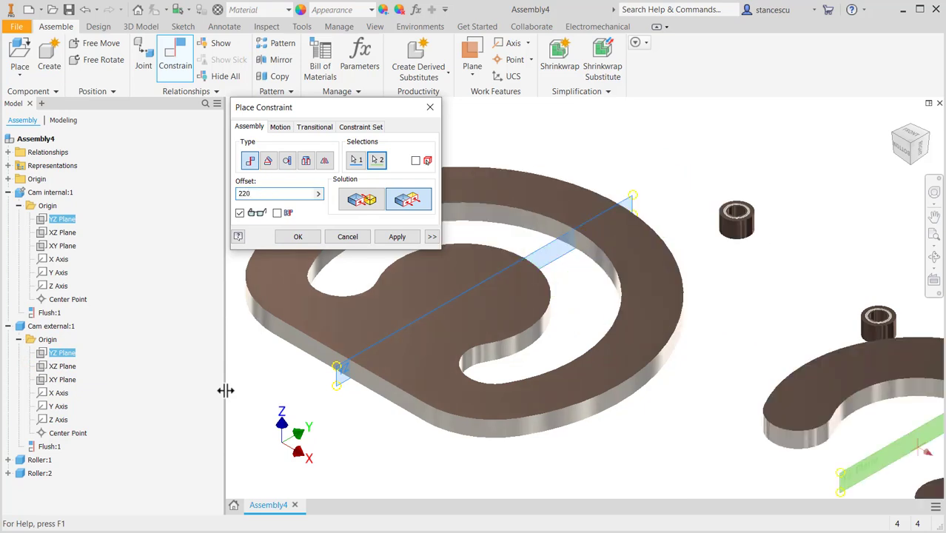
click(295, 237)
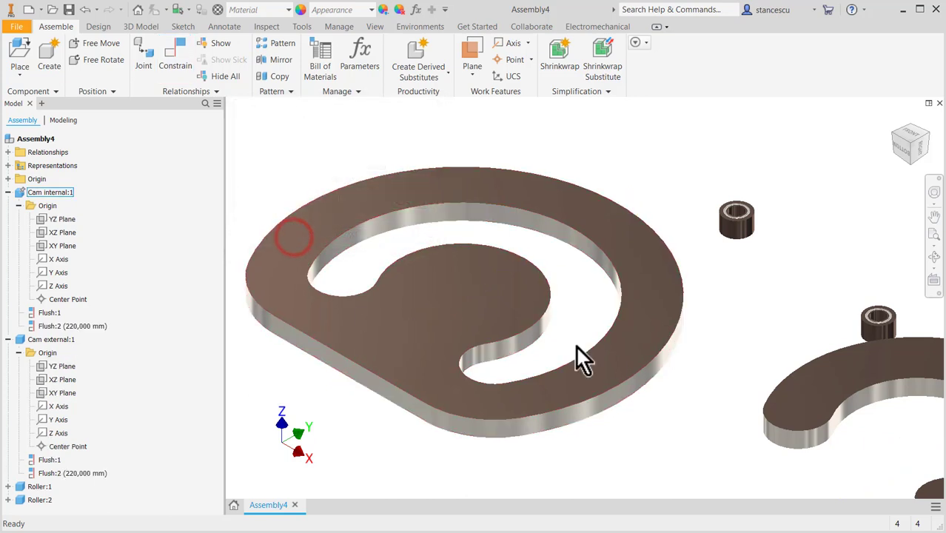
Step: Mate the internal cam's XZ plane to the external cam's center point with 0 mm offset
middle_drag(610, 345, 577, 280)
scroll(577, 280, down, 3)
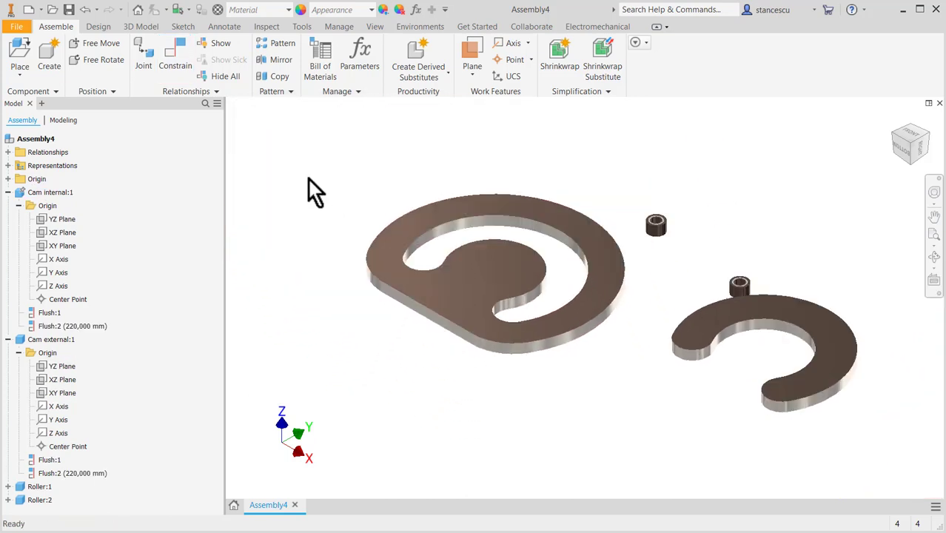
click(177, 57)
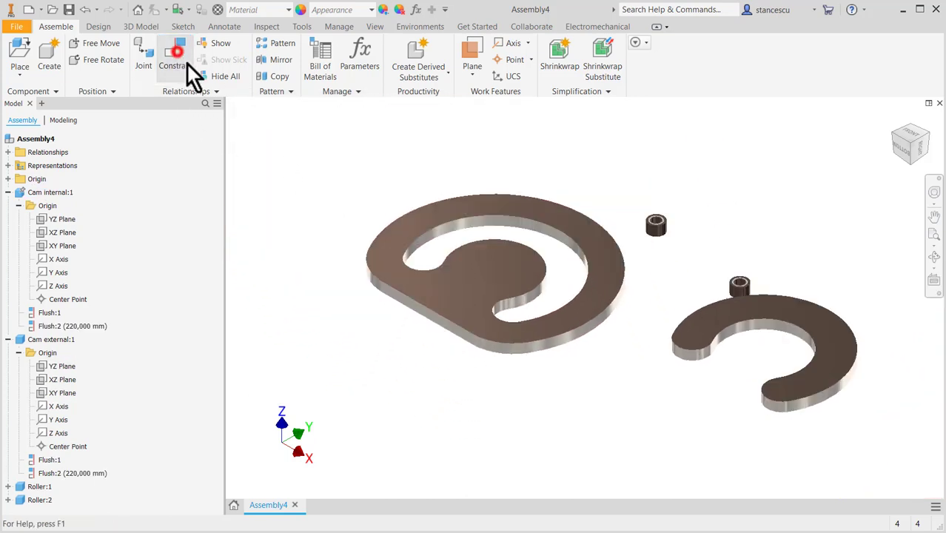
click(62, 234)
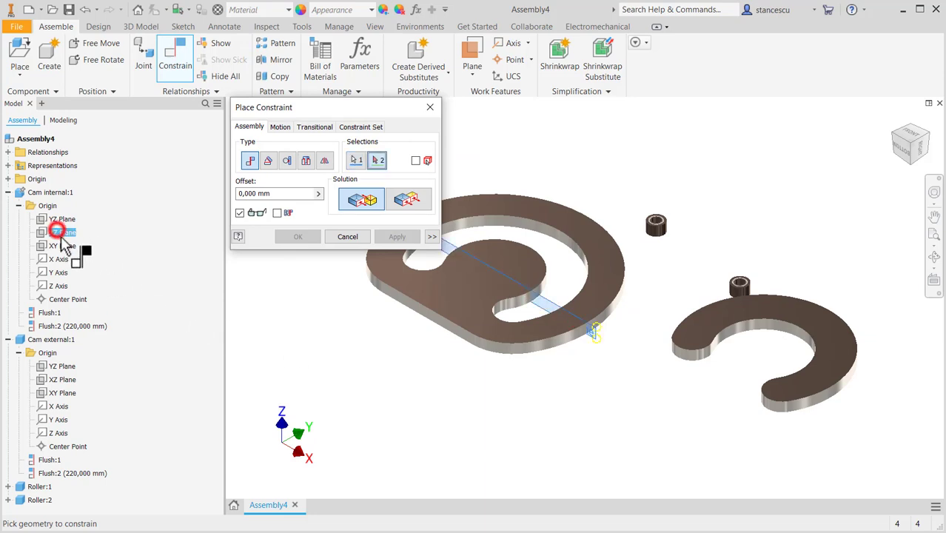
click(63, 446)
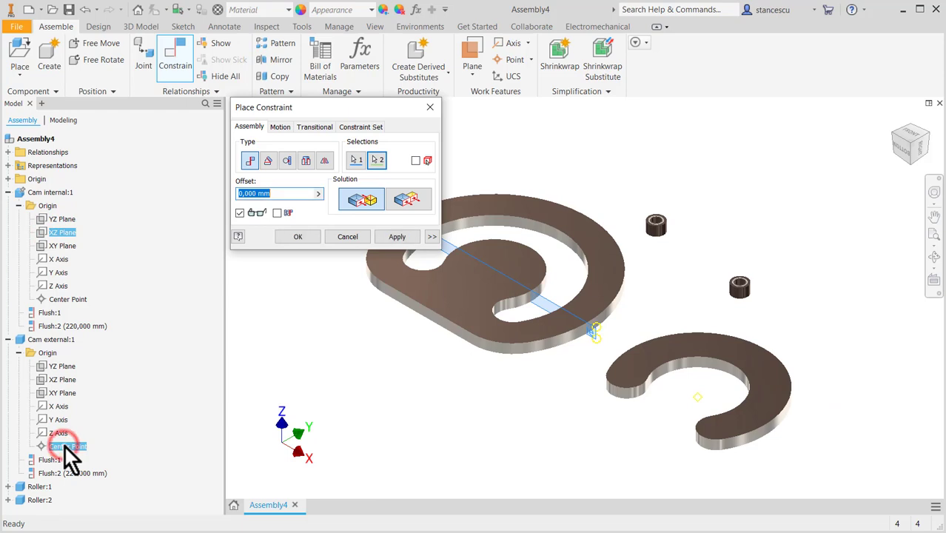
click(299, 236)
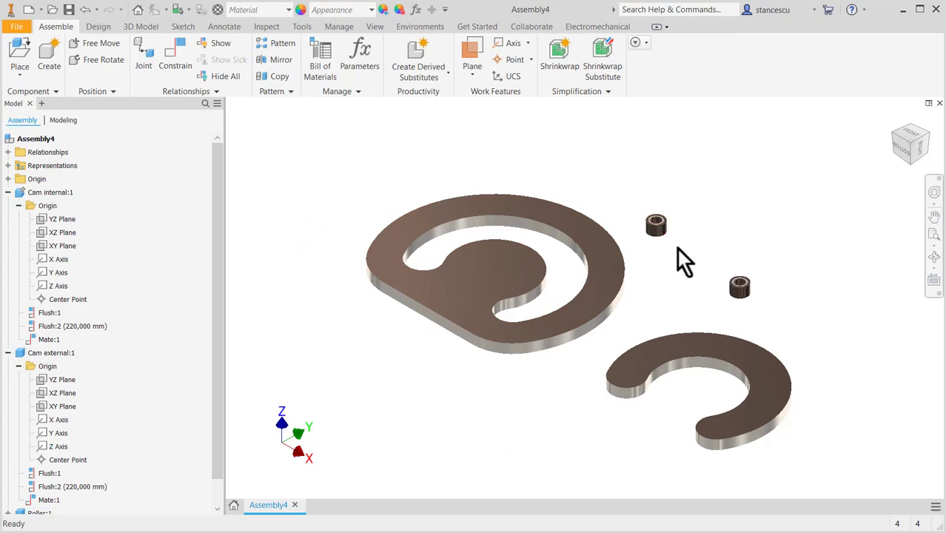
Step: Nudge the first roller and compare both rollers' heights with the cams straight from the right side, ending in the isometric view
shift+middle_drag(665, 273, 635, 257)
mouse_move(647, 234)
mouse_down()
mouse_move(656, 256)
mouse_move(664, 210)
mouse_move(662, 225)
mouse_up()
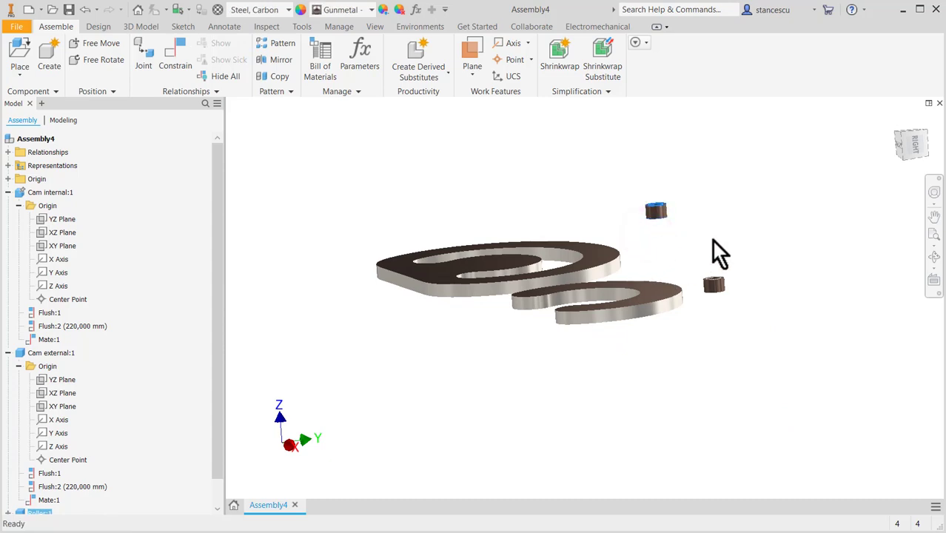
click(912, 149)
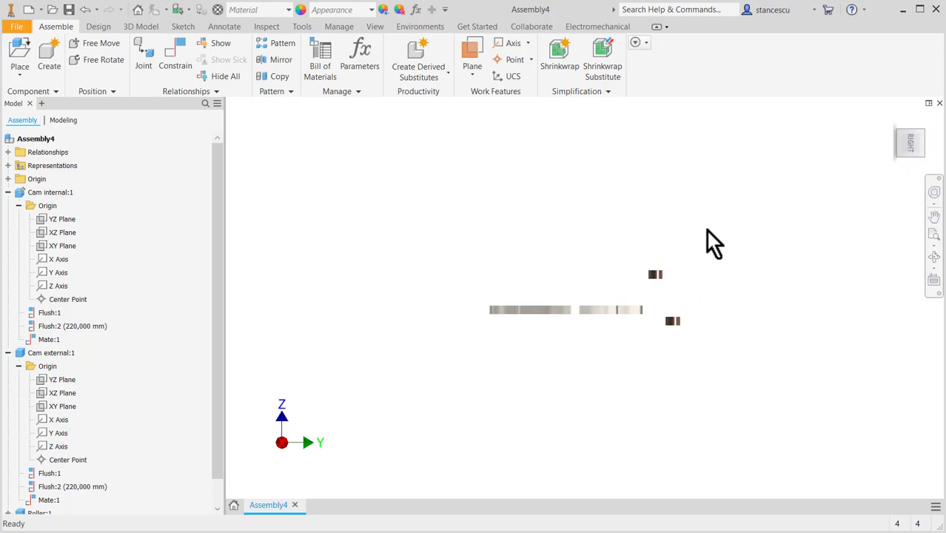
key(F6)
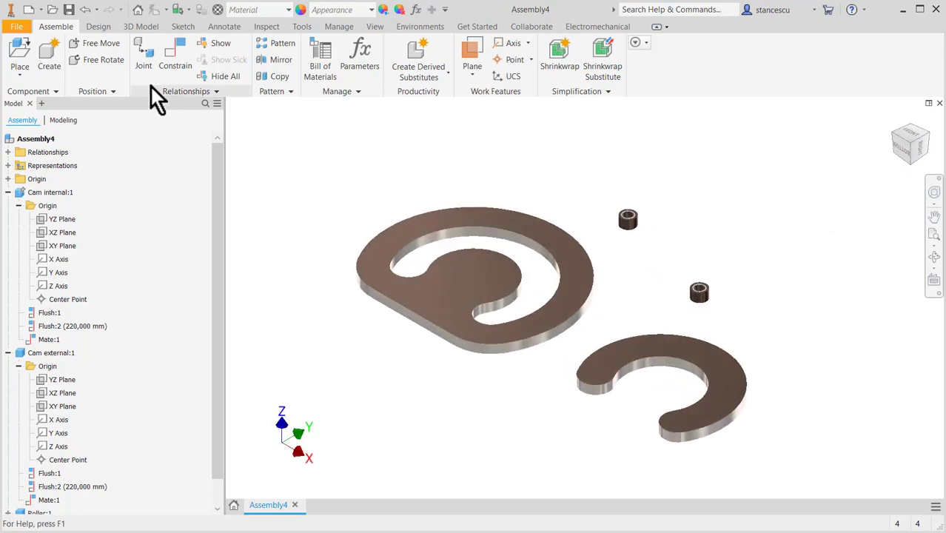
Step: Constrain the first roller's outer-ring top face flush with the internal cam's top face at 0 mm offset
click(175, 59)
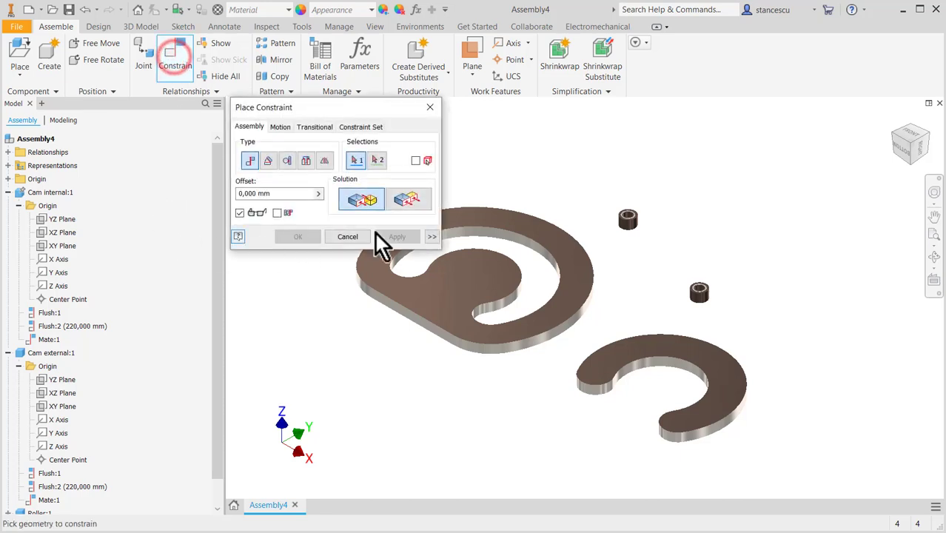
click(405, 200)
click(527, 236)
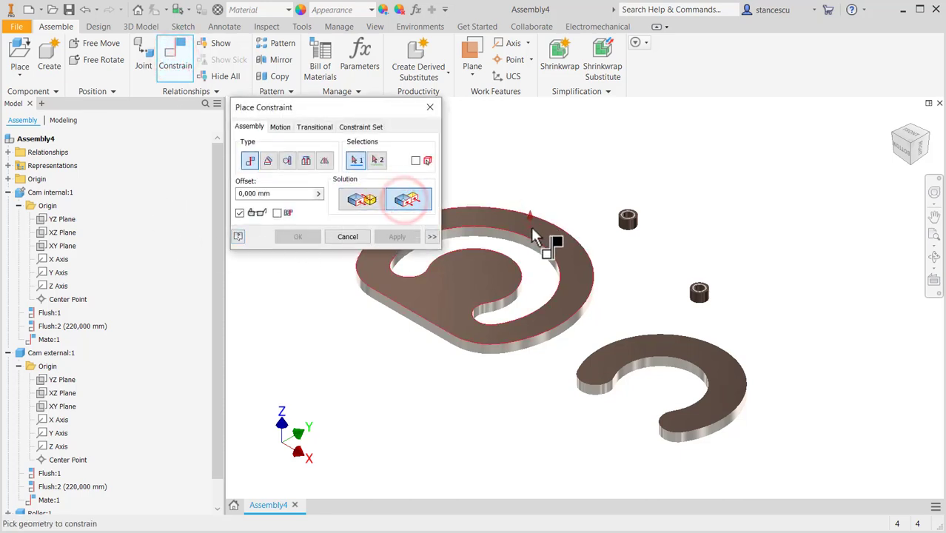
scroll(651, 214, up, 3)
scroll(651, 215, up, 2)
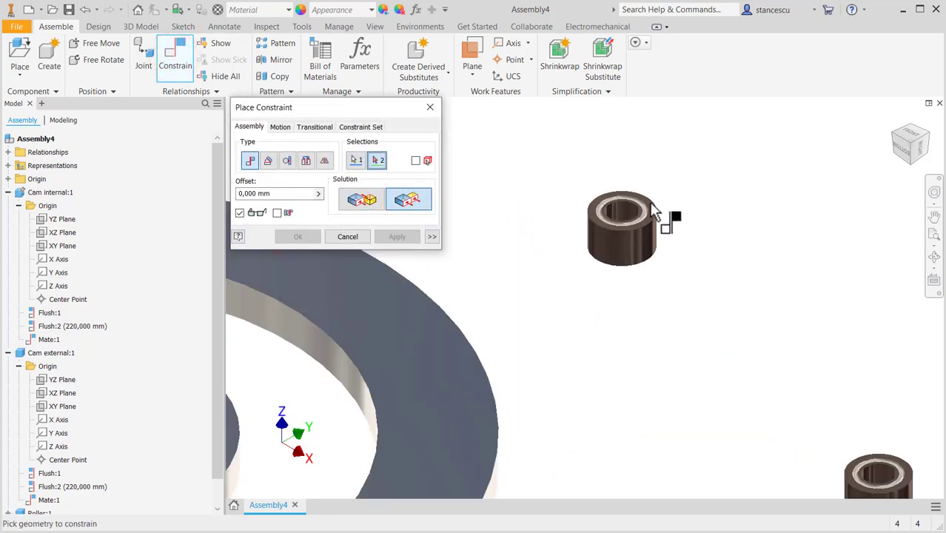
click(652, 209)
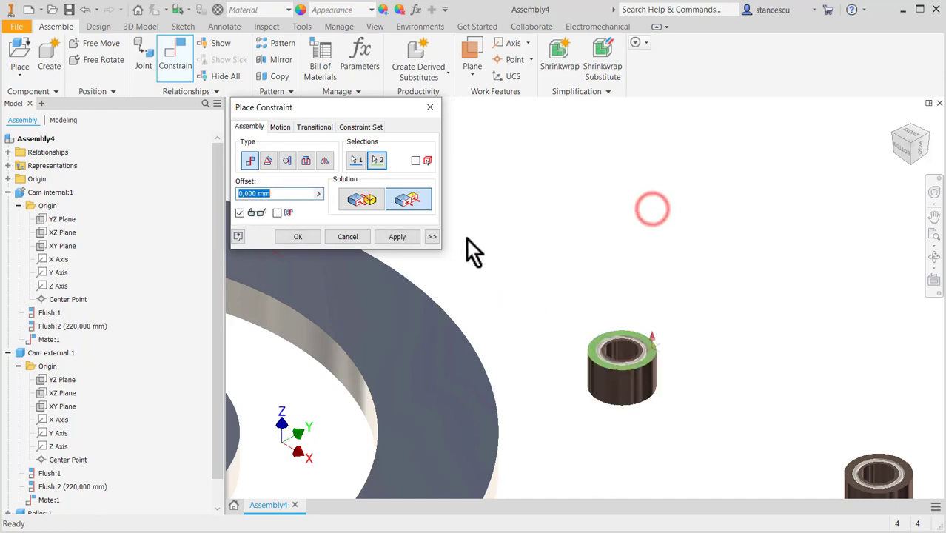
click(391, 236)
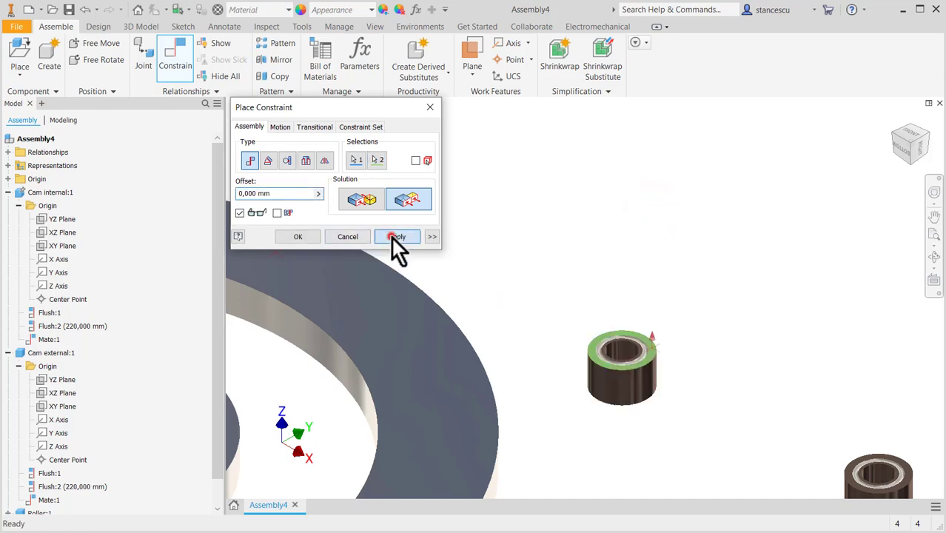
Step: Constrain the second roller's outer-ring top face flush with the external cam's top face at 0 mm offset
middle_drag(710, 258, 562, 125)
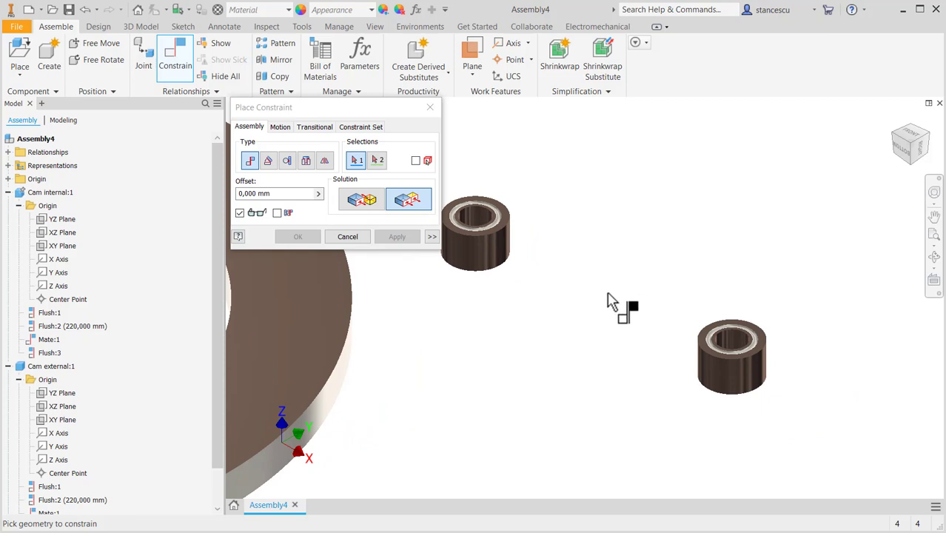
scroll(627, 313, down, 2)
scroll(652, 300, up, 3)
scroll(648, 302, down, 5)
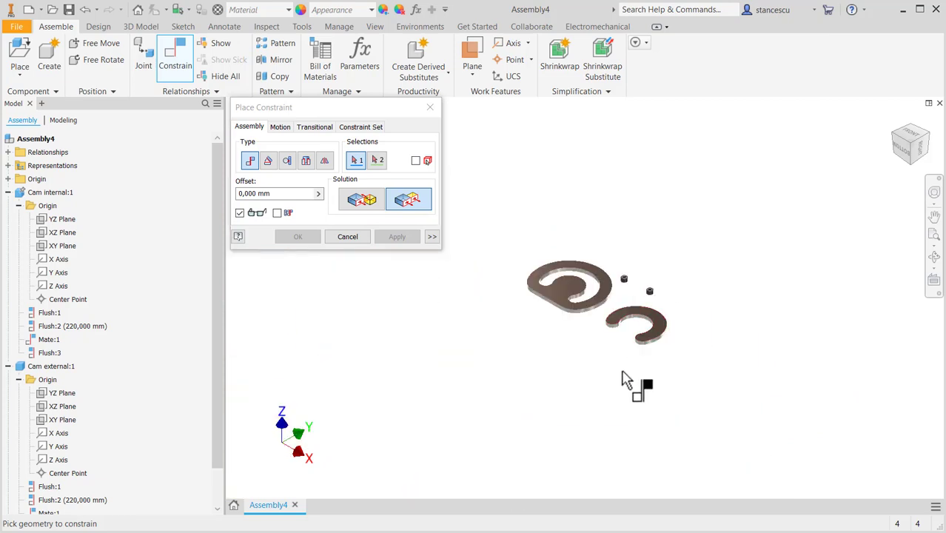
scroll(630, 382, up, 2)
click(650, 329)
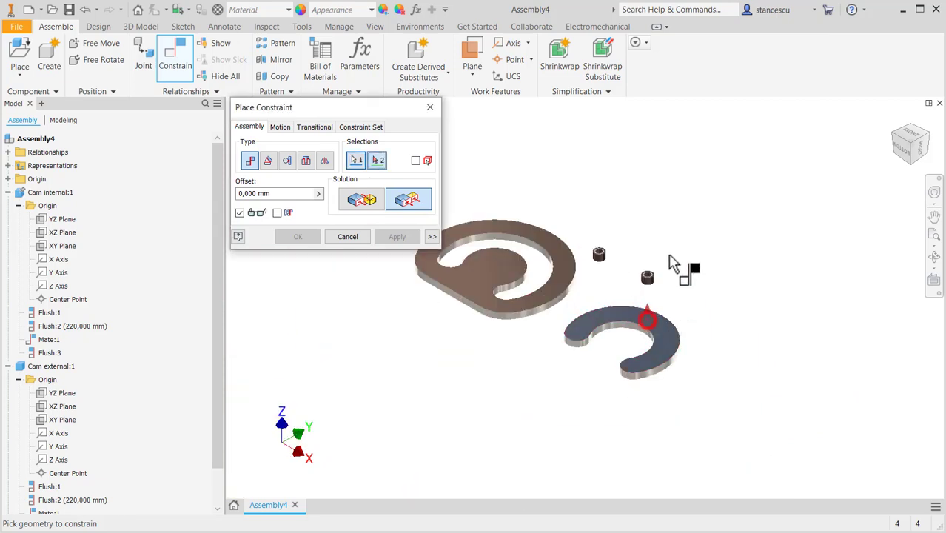
scroll(667, 281, up, 5)
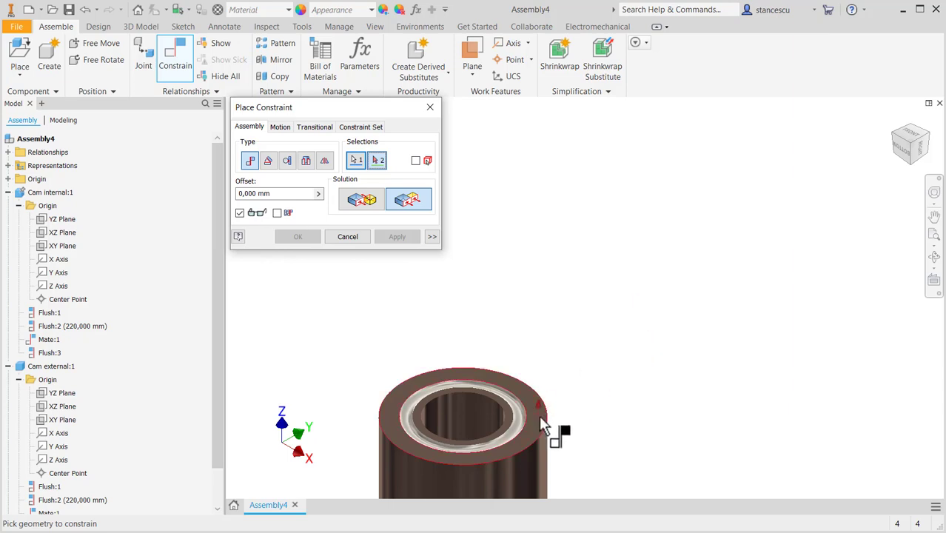
click(542, 420)
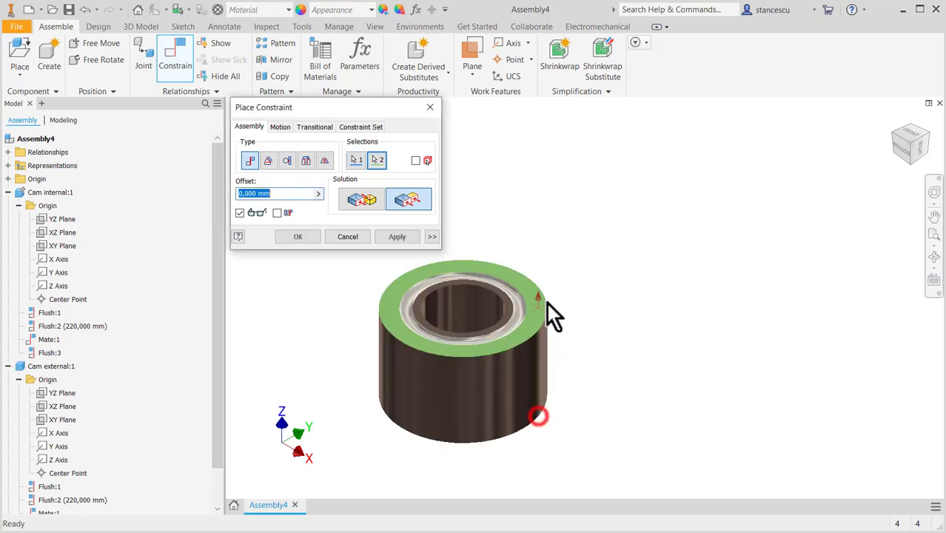
click(294, 235)
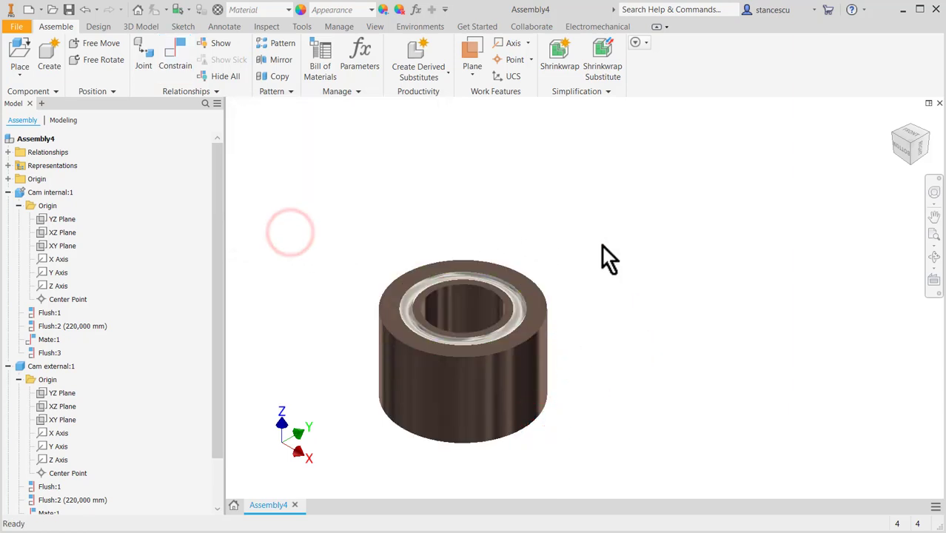
Step: Move the first roller into the internal cam's groove near one end, and the second roller inside the external cam's opening
key(F6)
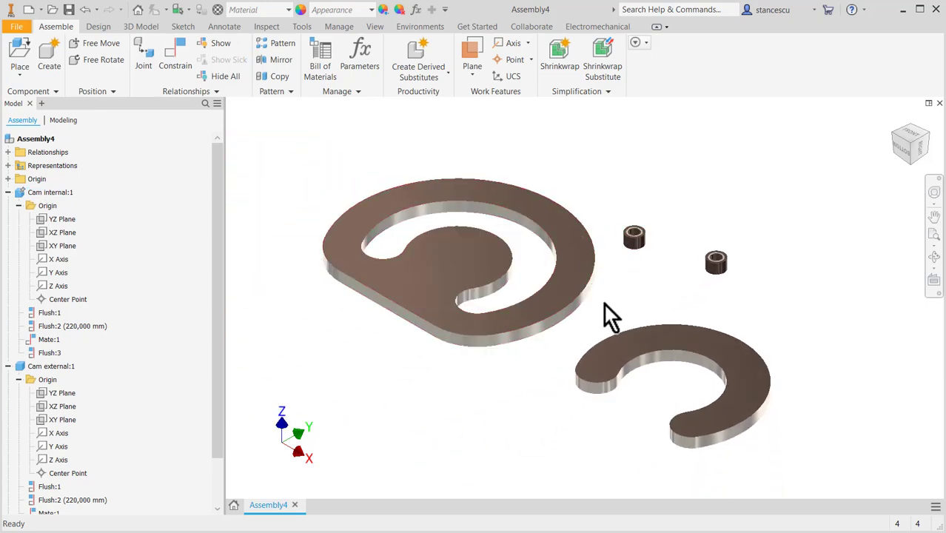
shift+middle_drag(605, 303, 633, 295)
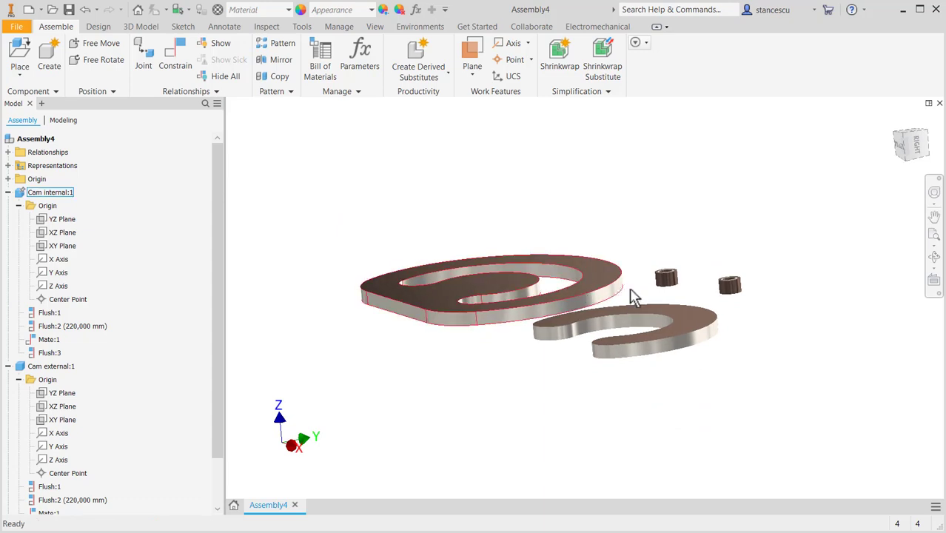
drag(666, 286, 553, 292)
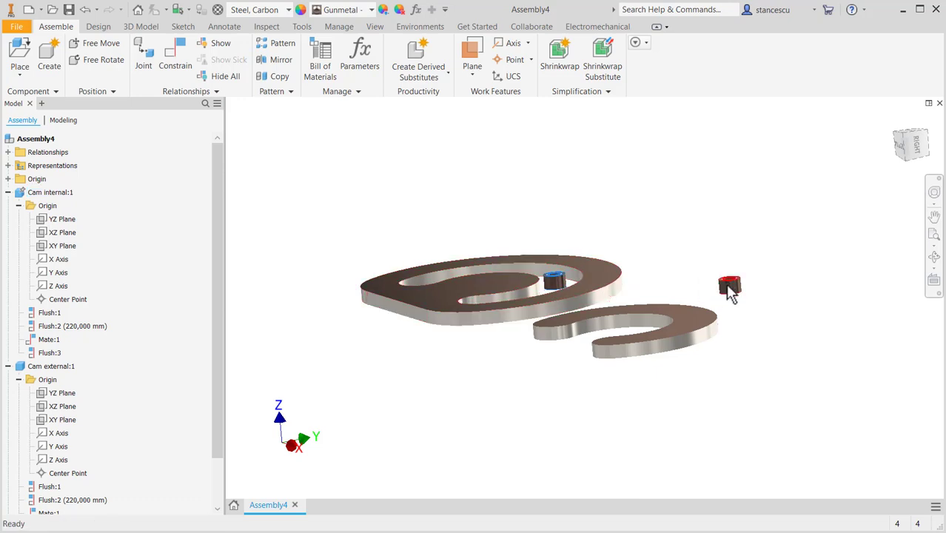
drag(729, 290, 582, 338)
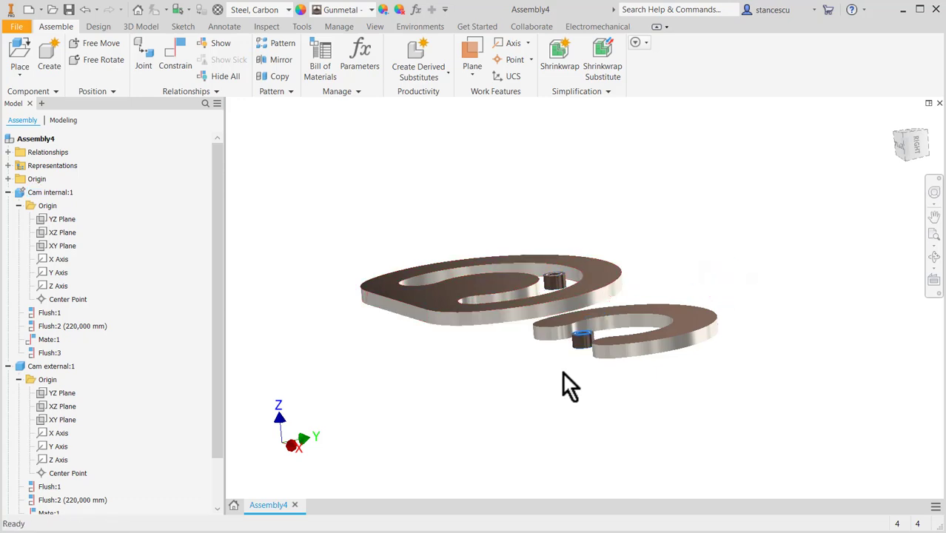
shift+middle_drag(563, 372, 582, 410)
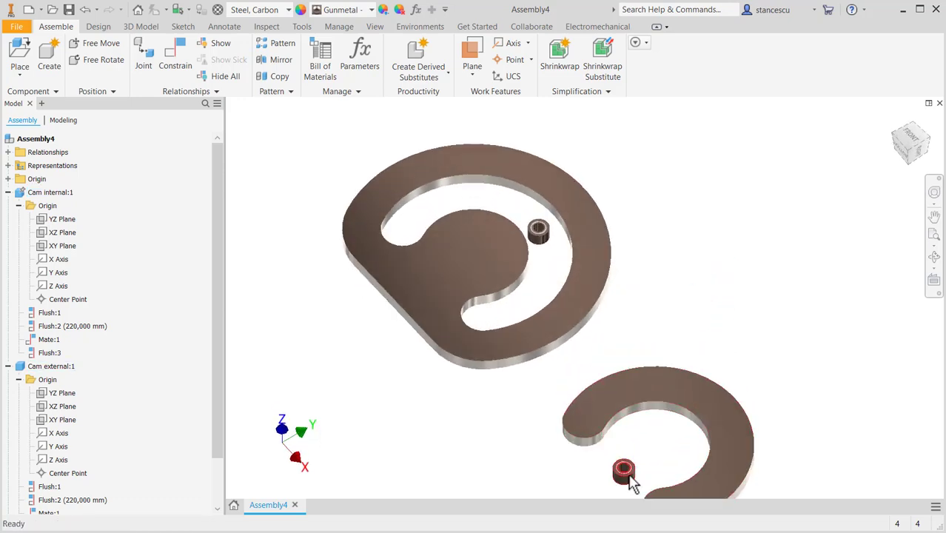
drag(629, 480, 635, 443)
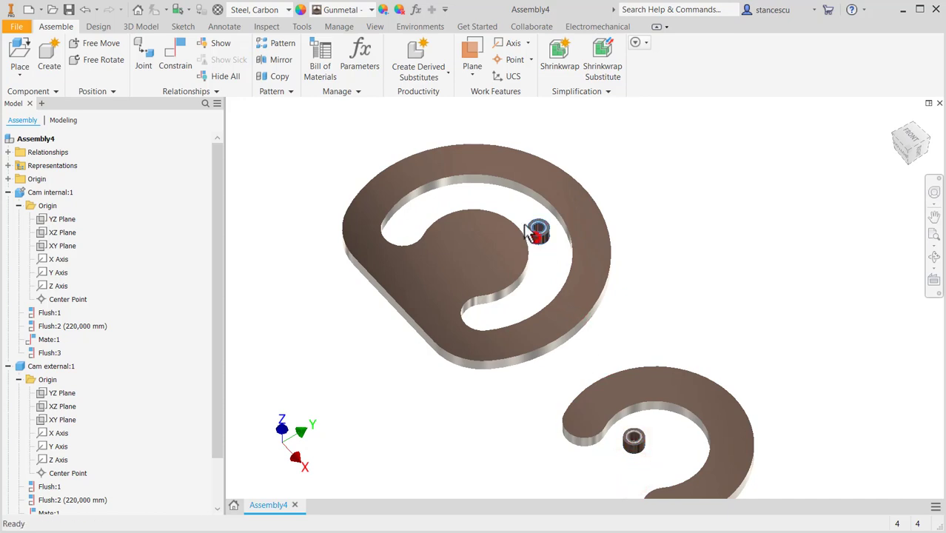
drag(527, 233, 426, 211)
click(689, 212)
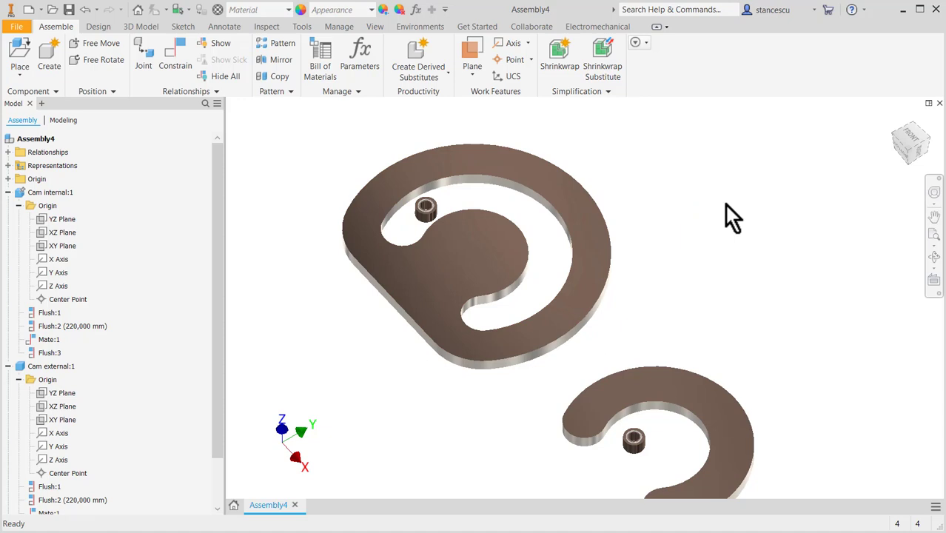
key(F6)
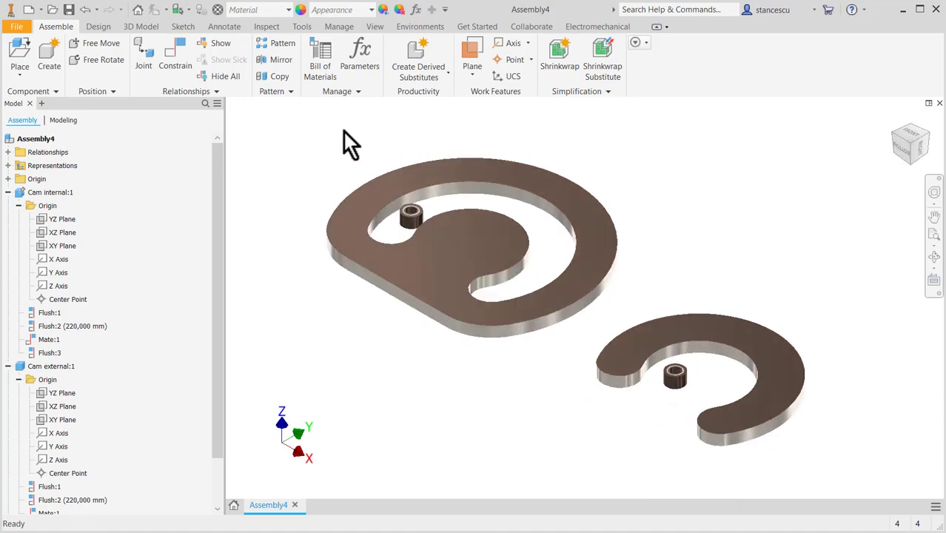
Step: Enter the Dynamic Simulation environment and define gravity by vector components with 9810 mm/s^2 in the Y direction
click(417, 26)
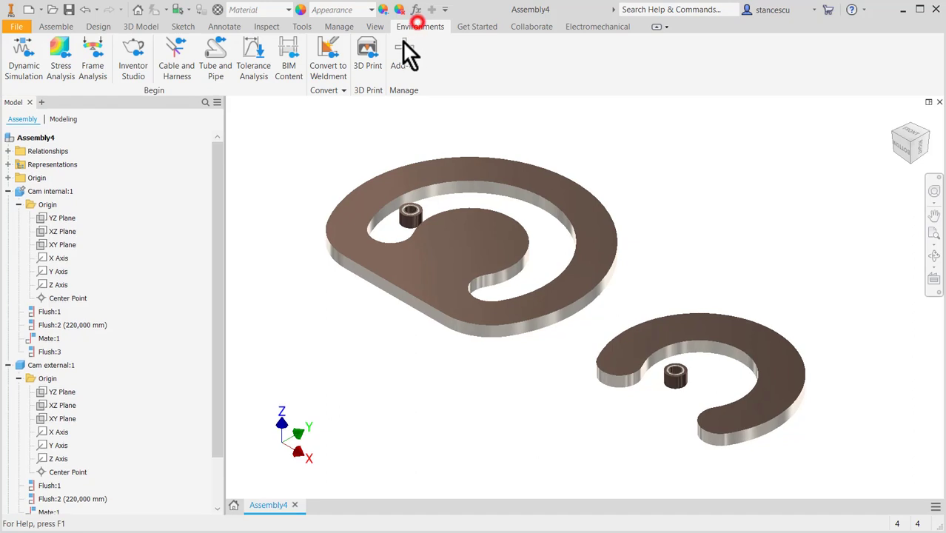
click(22, 55)
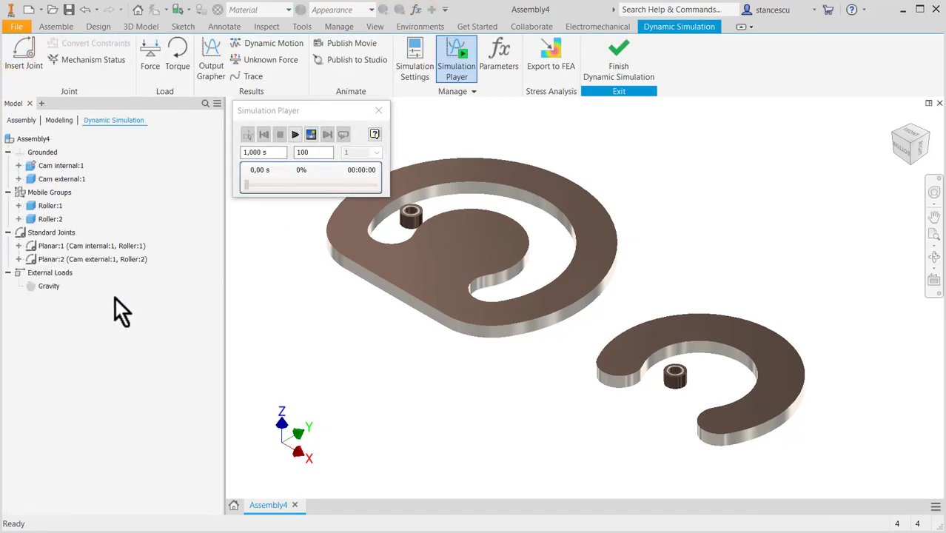
double_click(29, 285)
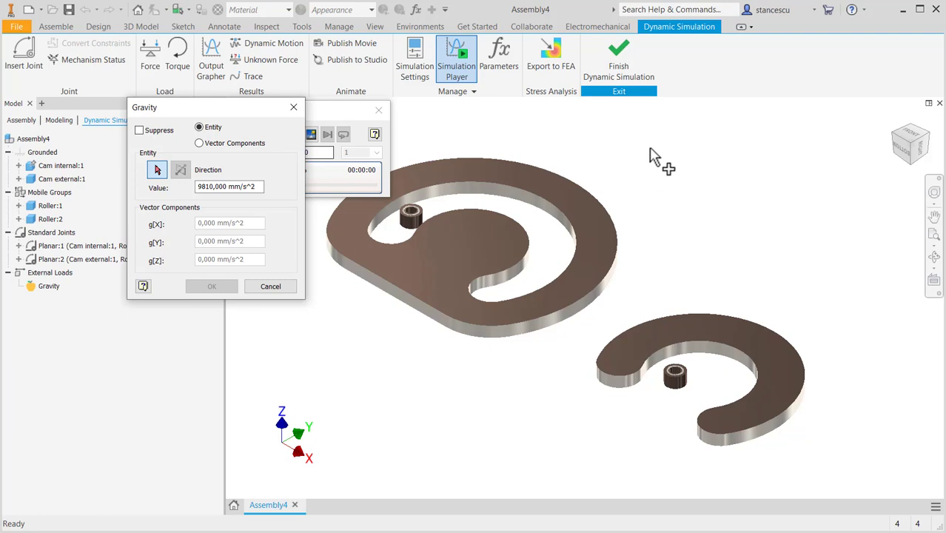
click(199, 143)
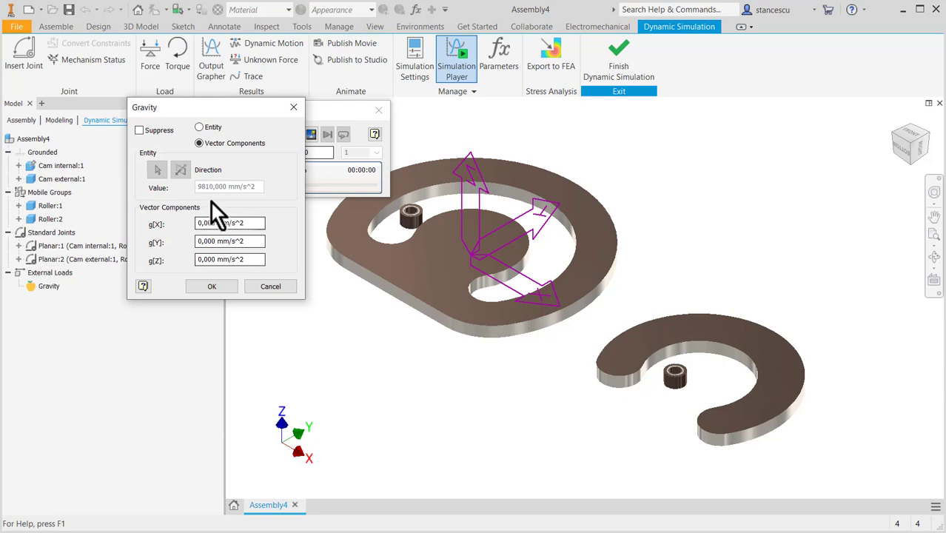
click(251, 243)
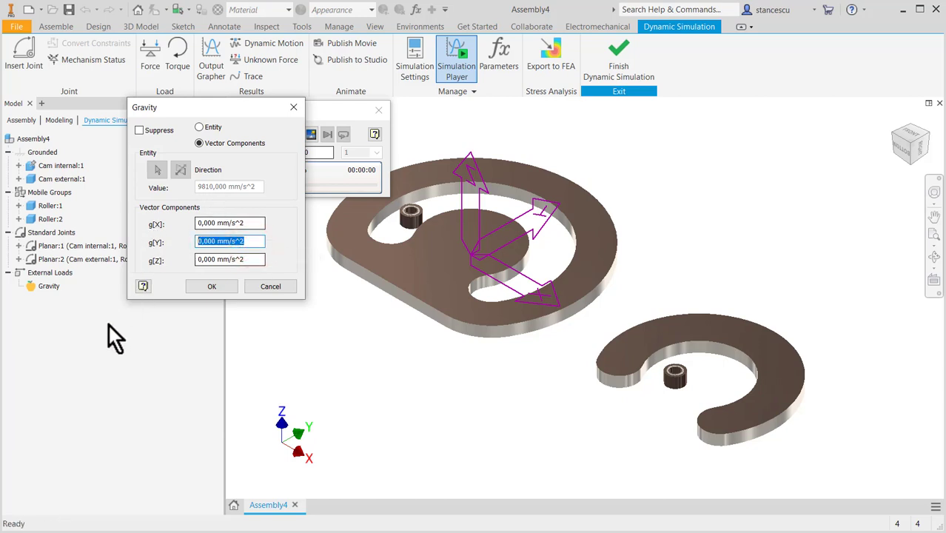
text(9)
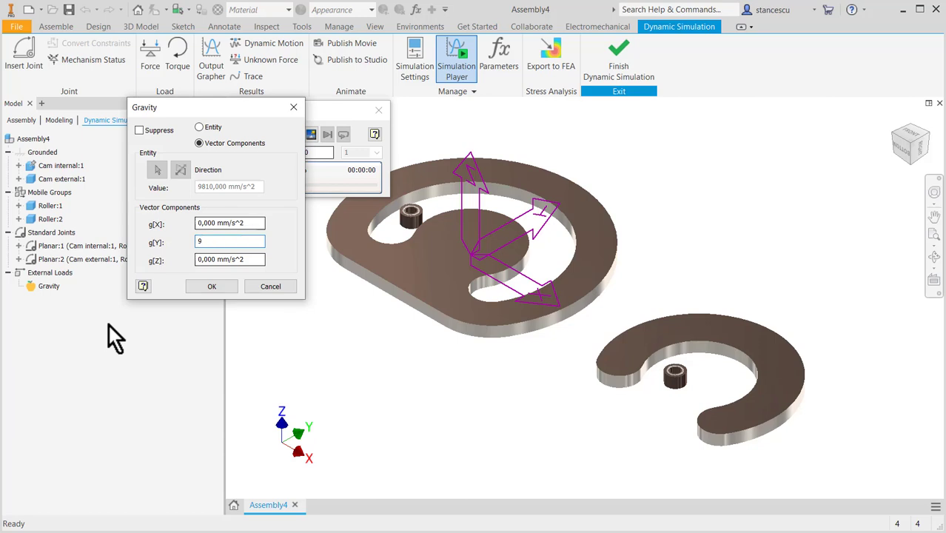
text(810)
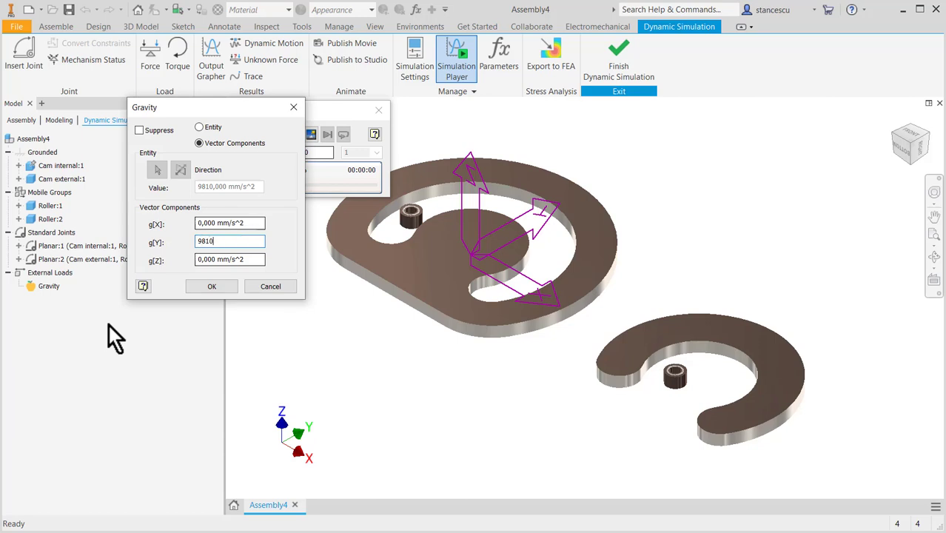
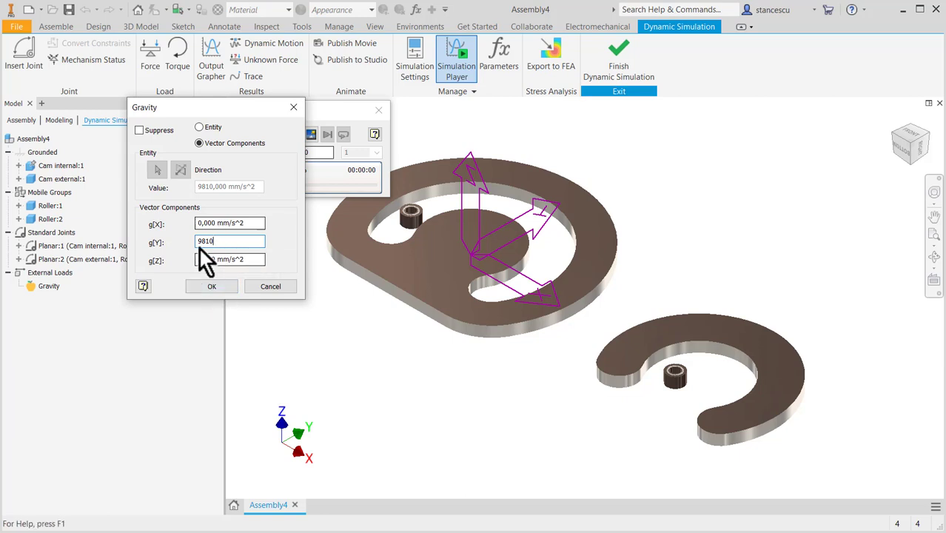
click(217, 285)
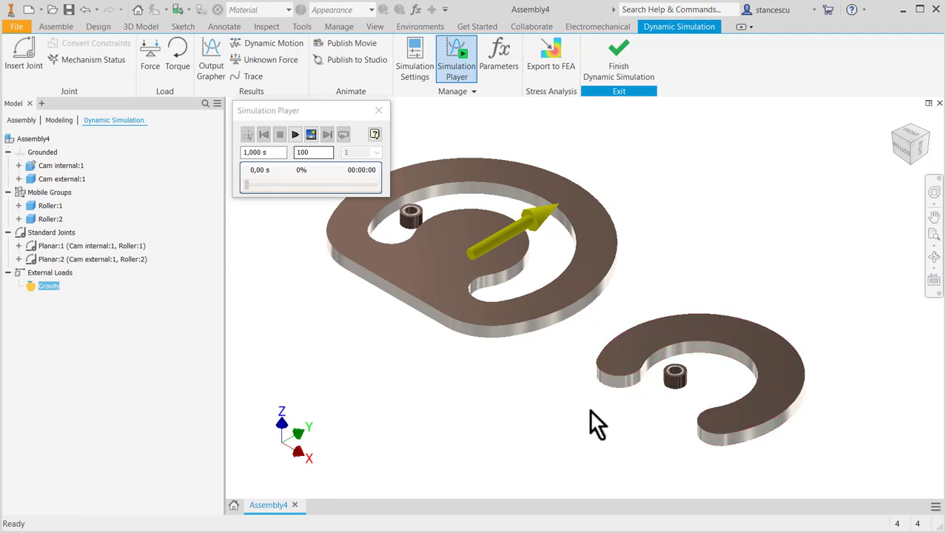
Step: Face the cams squarely with gravity pointing down, and set the simulation's final time to 5 s and its images to 500
shift+middle_drag(590, 409, 451, 450)
middle_drag(631, 356, 778, 437)
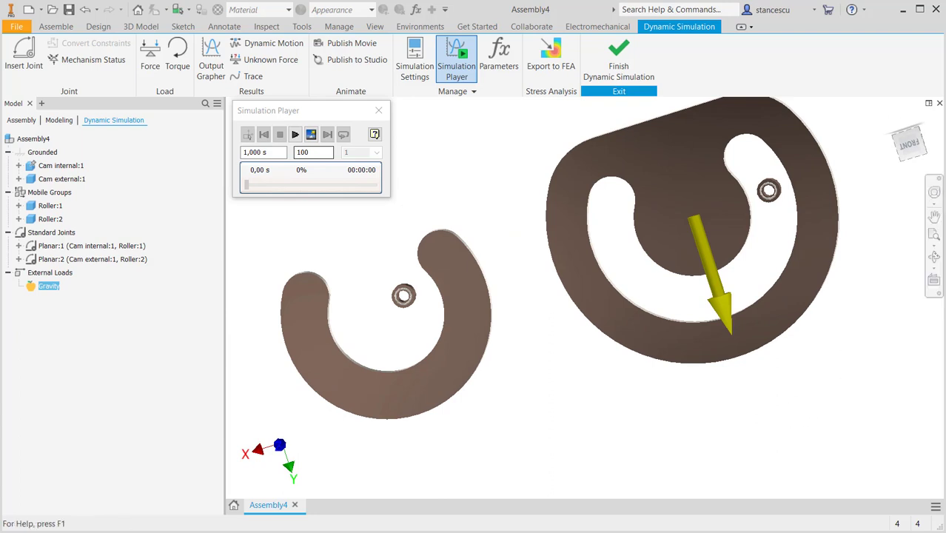
click(915, 145)
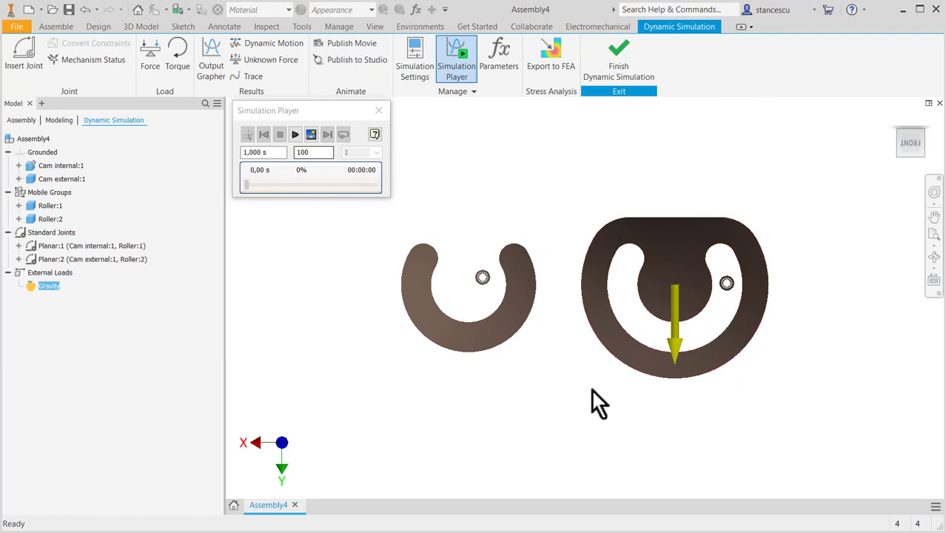
click(281, 155)
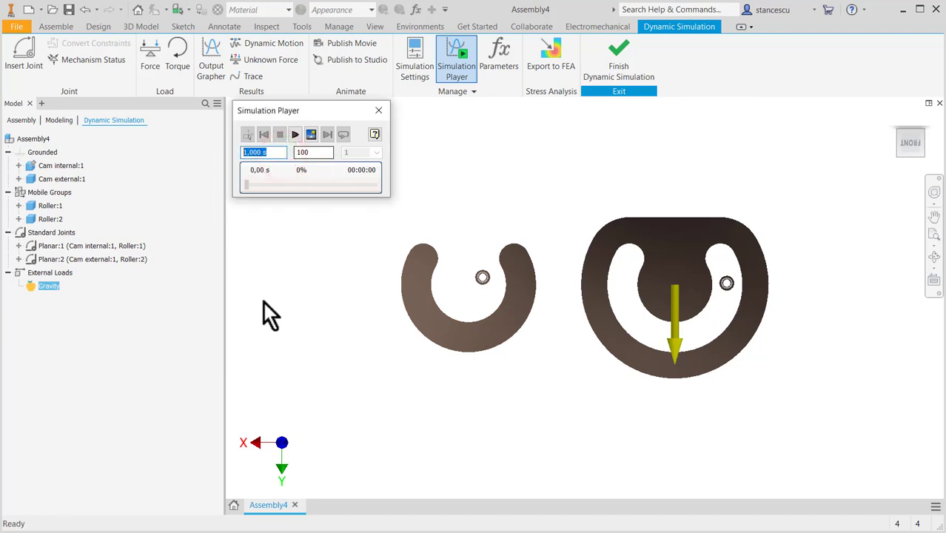
text(5)
click(314, 153)
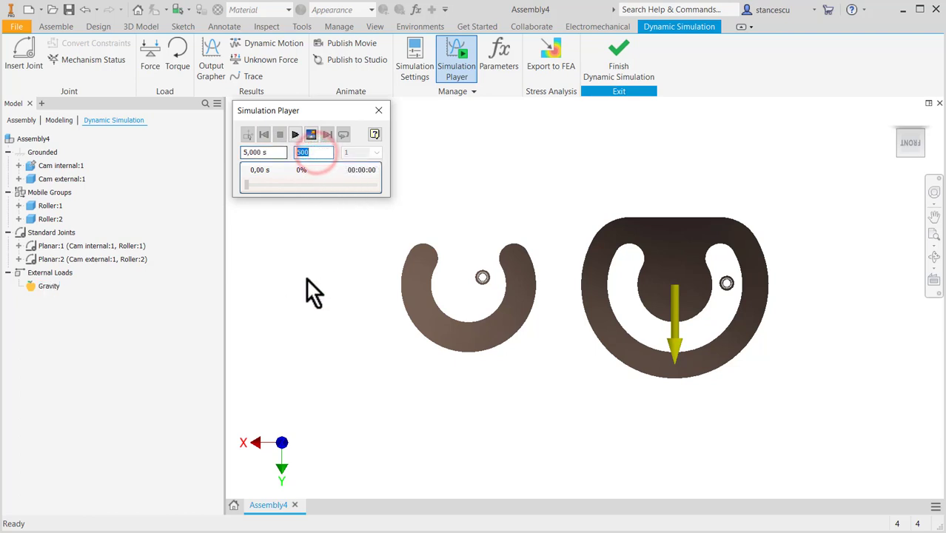
text(500)
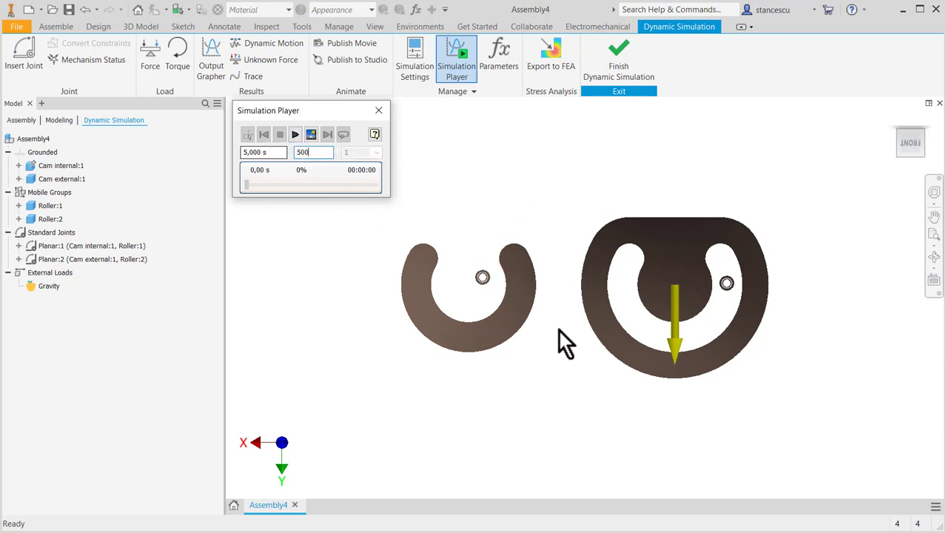
Step: Run the simulation to check the rollers' motion under gravity, stop it partway and rewind it to the start
key(F3)
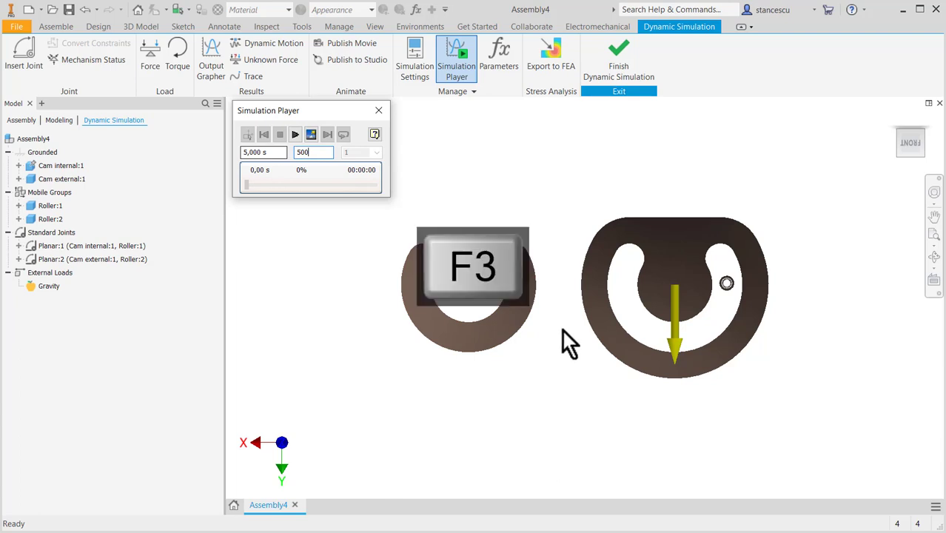
click(566, 326)
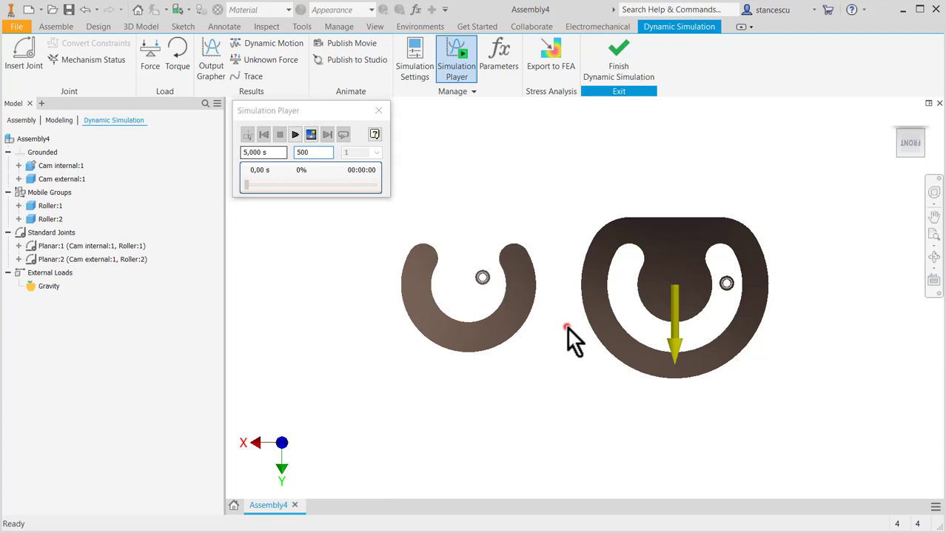
mouse_move(569, 333)
mouse_down()
mouse_move(571, 364)
mouse_move(564, 324)
mouse_up()
key(F2)
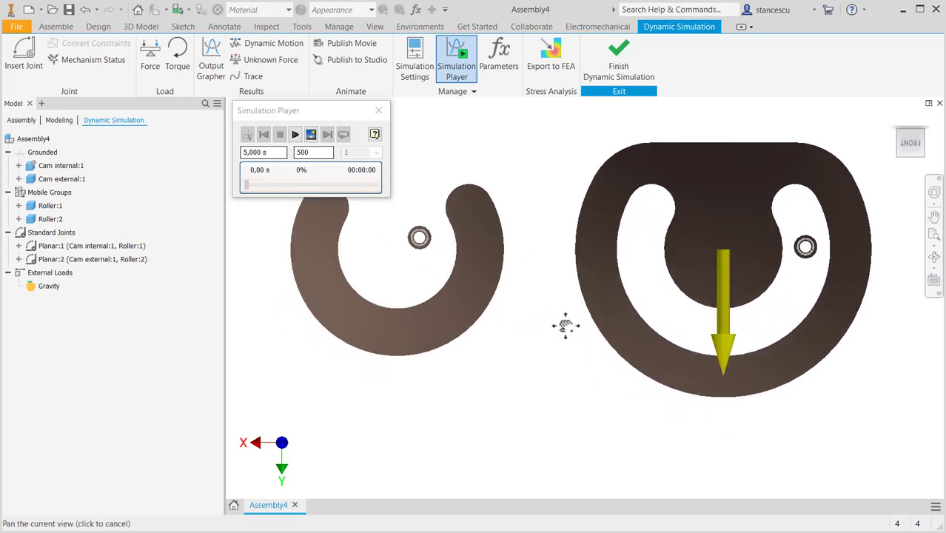
click(295, 134)
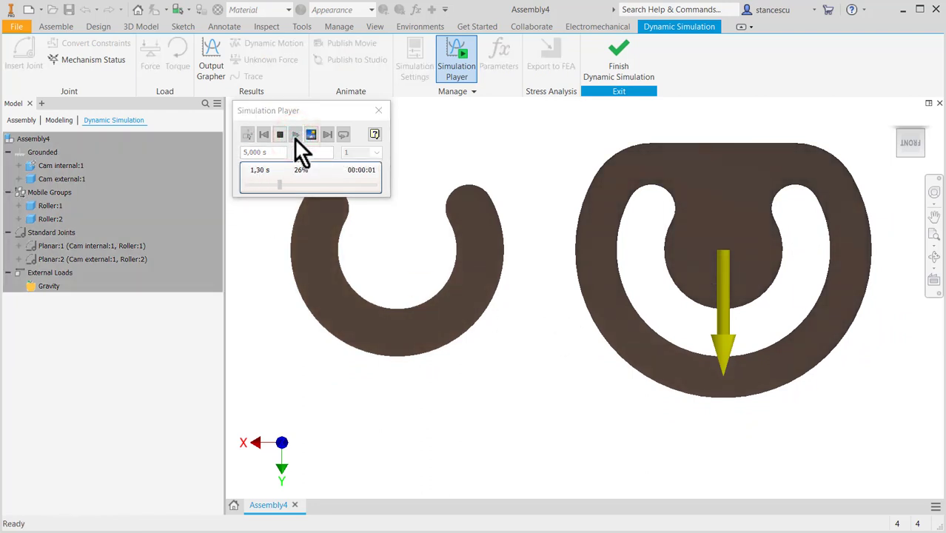
click(279, 134)
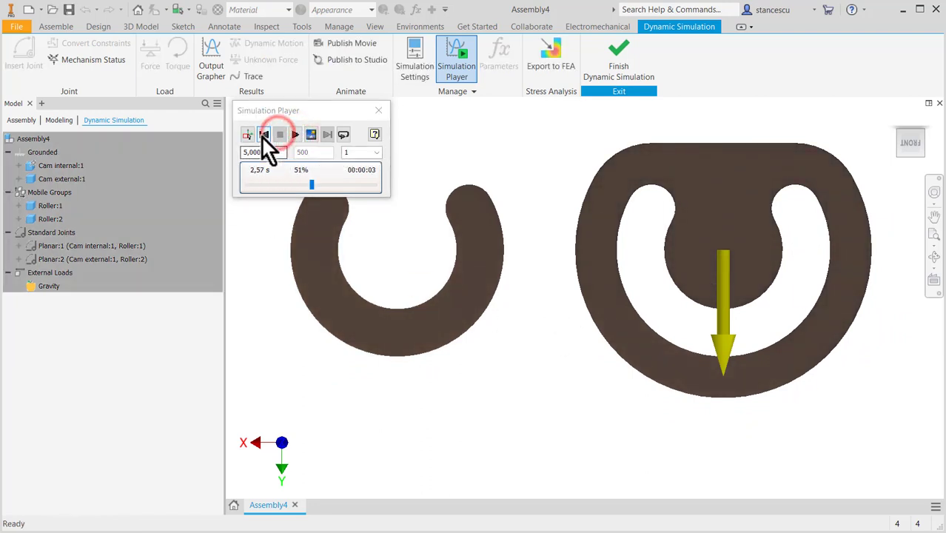
click(263, 134)
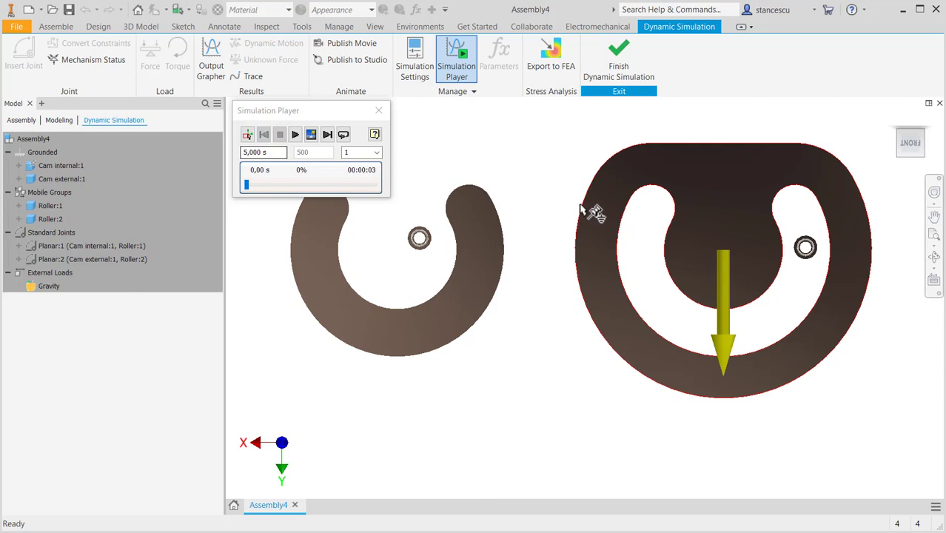
shift+middle_drag(582, 205, 576, 248)
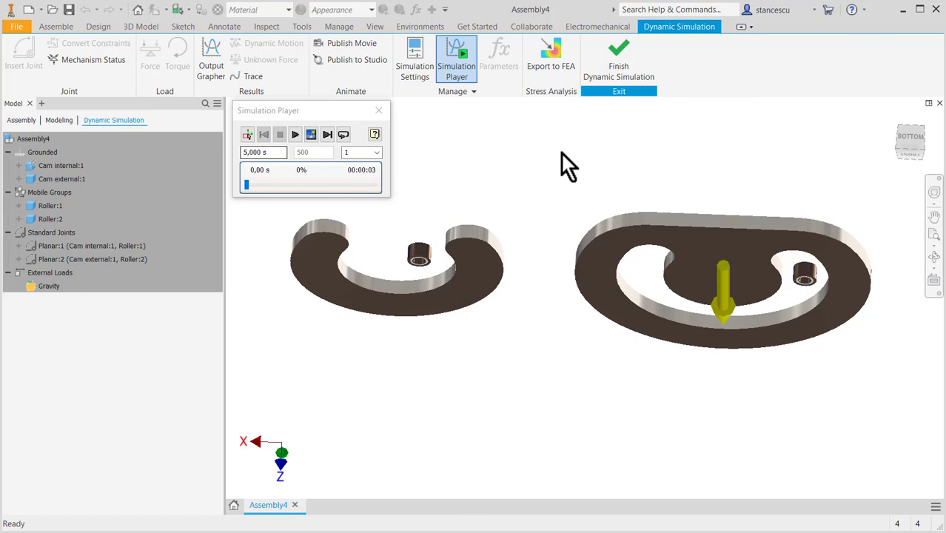
Step: Switch to perspective projection, replay the simulation from an oblique angle to watch the rollers, stop it partway and rewind to the start
right_click(924, 144)
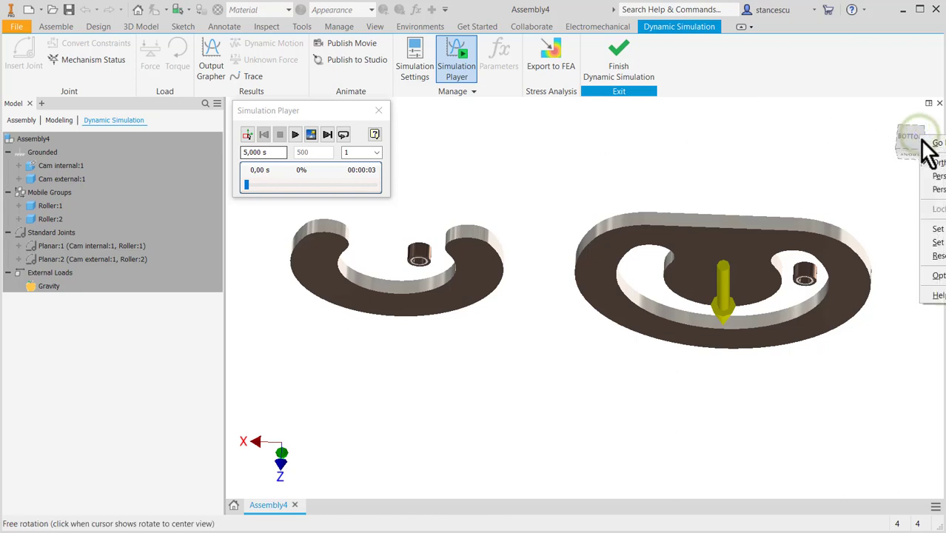
click(938, 176)
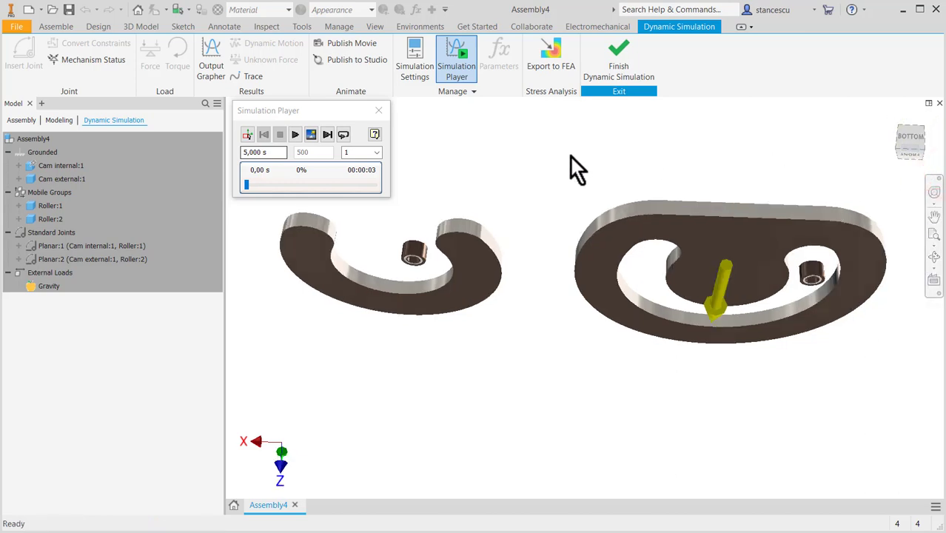
mouse_move(570, 156)
shift+middle_down()
mouse_move(545, 161)
mouse_move(563, 161)
shift+middle_up()
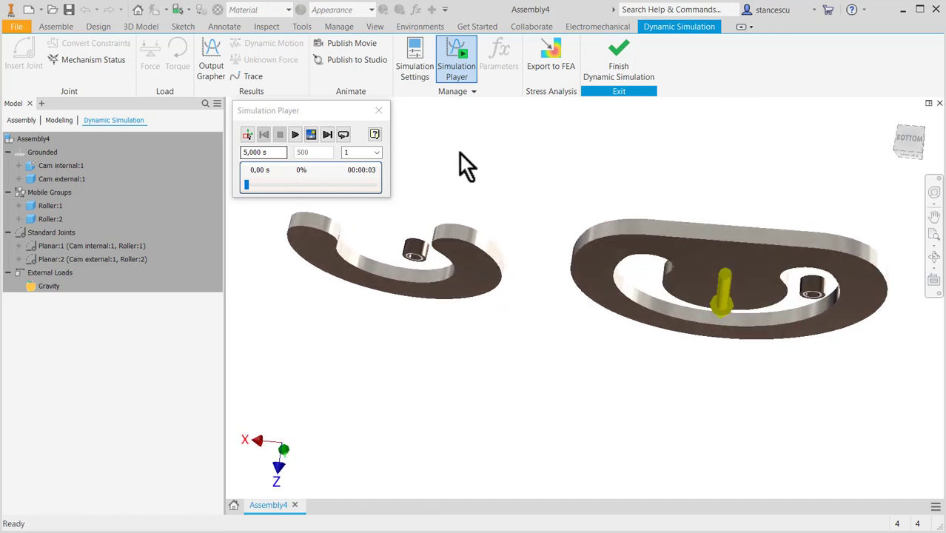
click(295, 135)
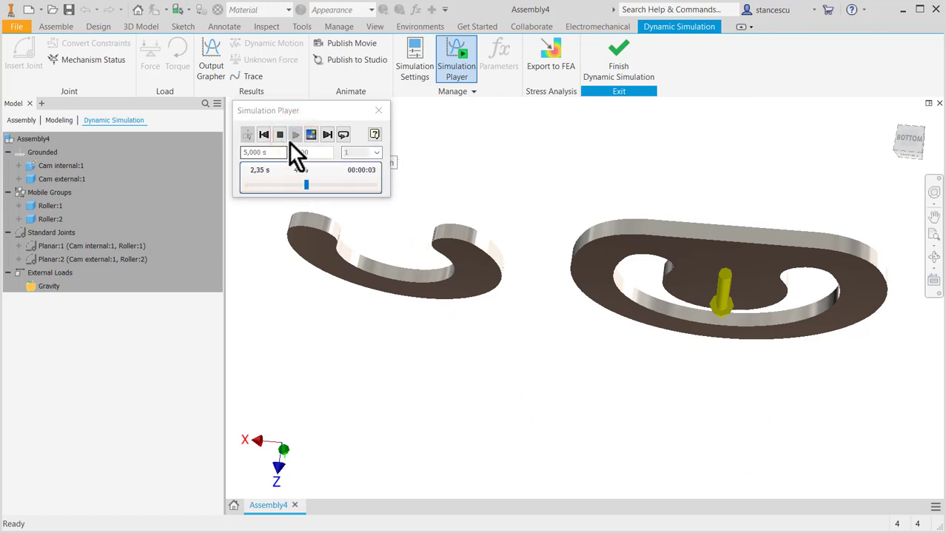
click(280, 137)
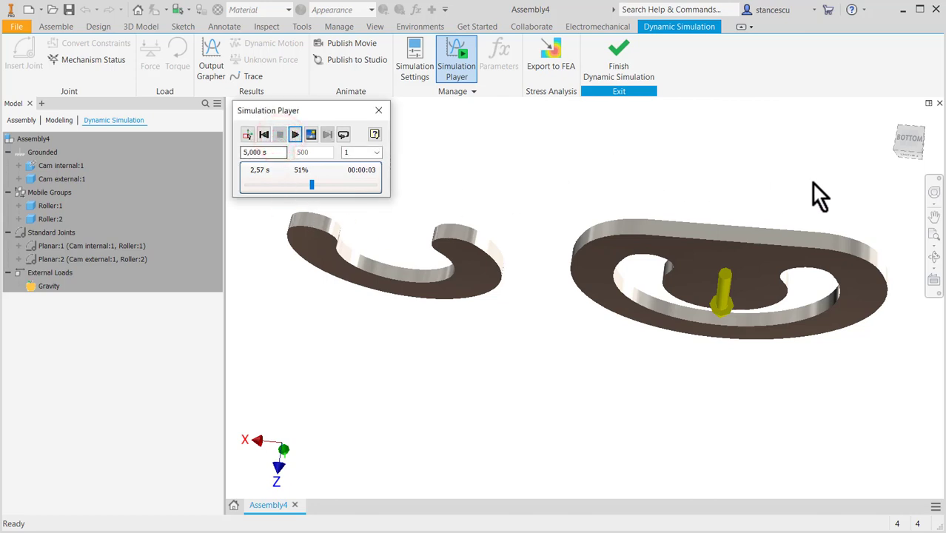
click(264, 135)
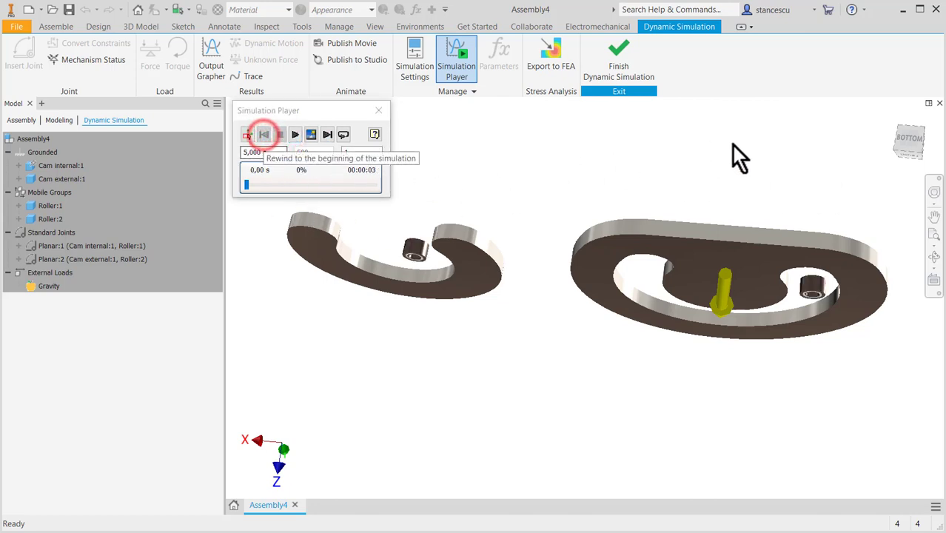
Step: Replay the simulation with the cams seen nearly edge-on to check the rollers' motion relative to the cam plane, and rewind it
shift+middle_drag(779, 166, 780, 180)
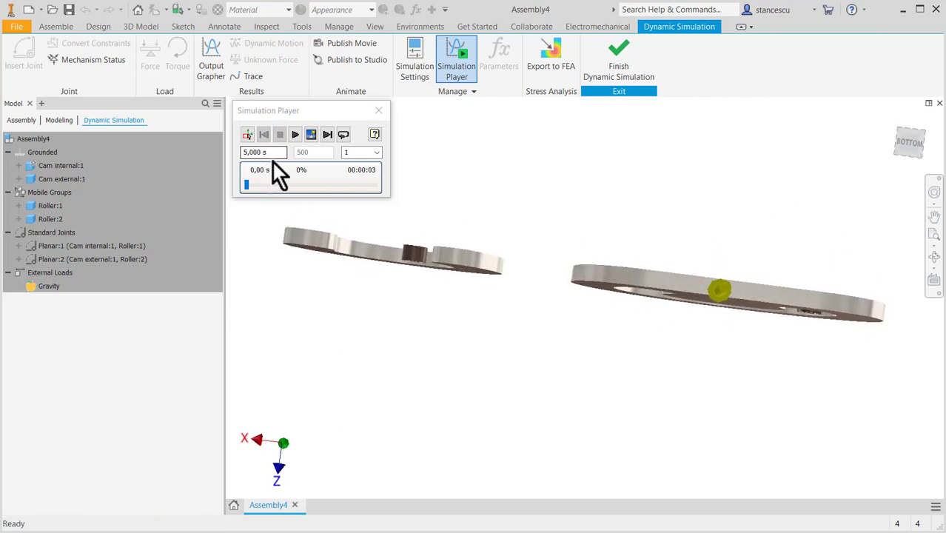
click(296, 135)
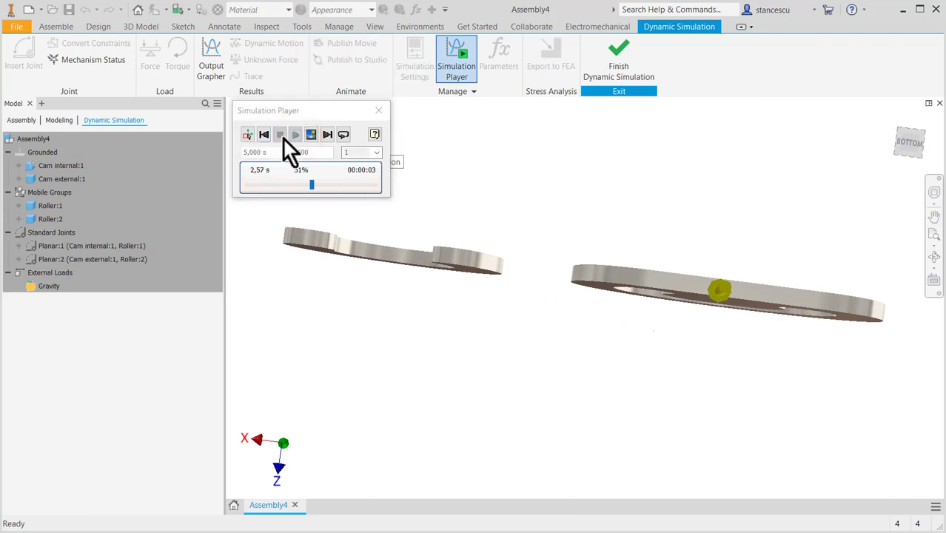
click(281, 135)
click(264, 135)
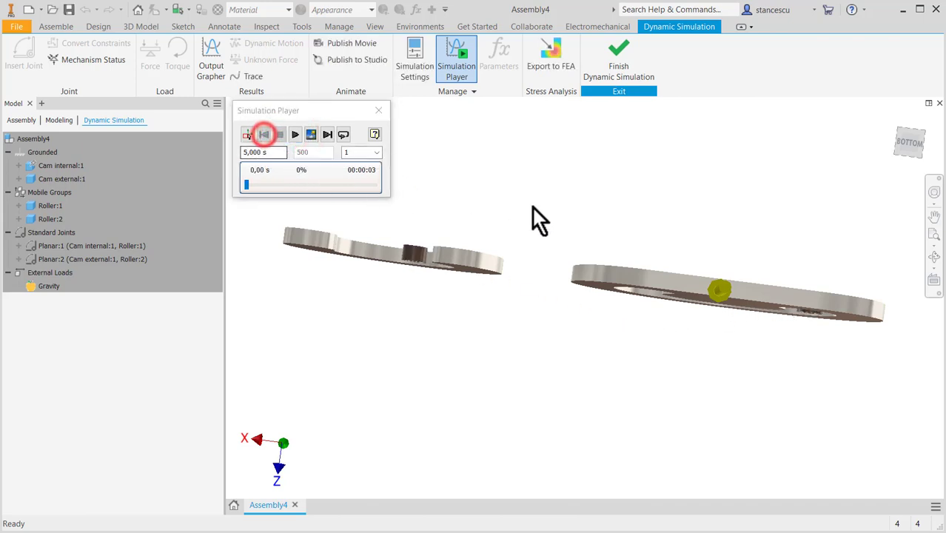
Step: Return the simulation to construction mode and move the internal cam's roller up into the gap between the cam's two rounded ends
shift+middle_drag(524, 297, 546, 232)
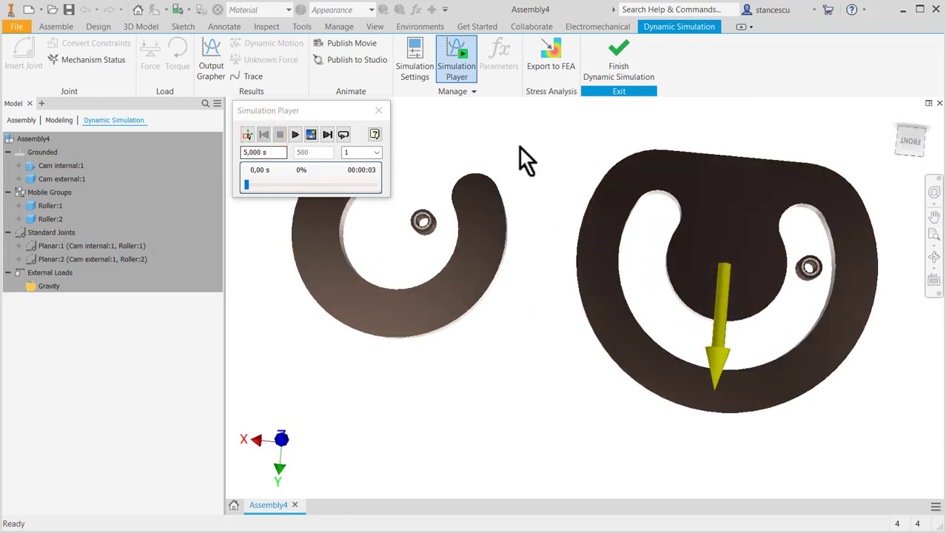
click(428, 225)
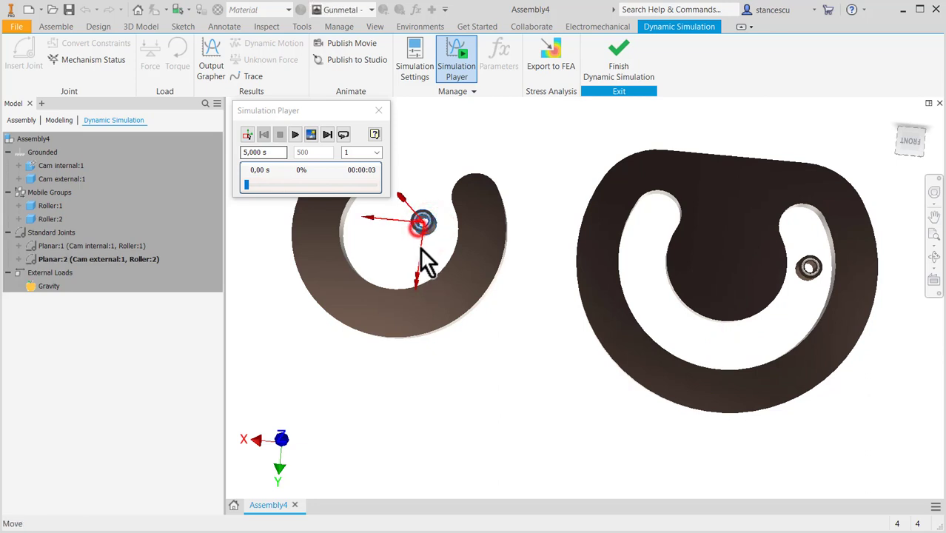
click(247, 133)
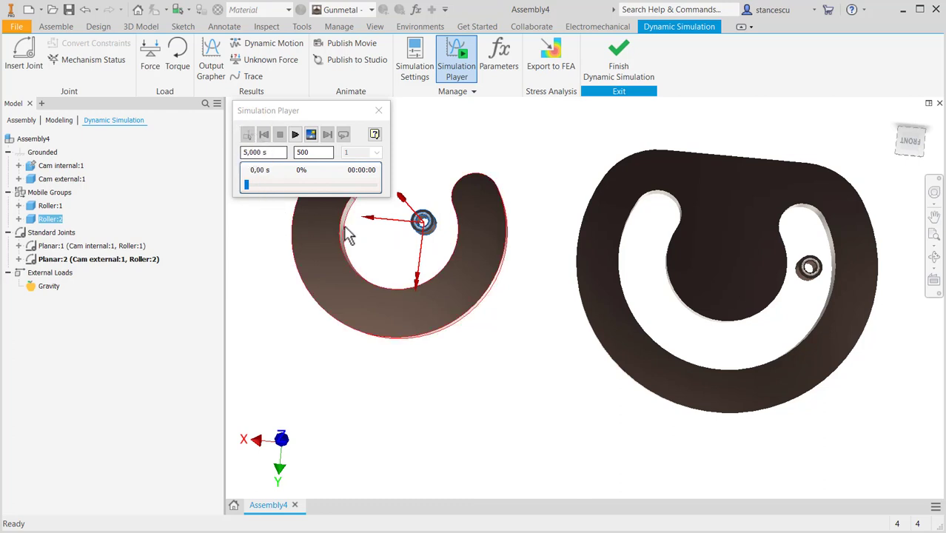
mouse_move(429, 225)
mouse_down()
mouse_move(417, 308)
mouse_move(429, 251)
mouse_move(427, 239)
mouse_move(417, 255)
mouse_move(419, 212)
mouse_up()
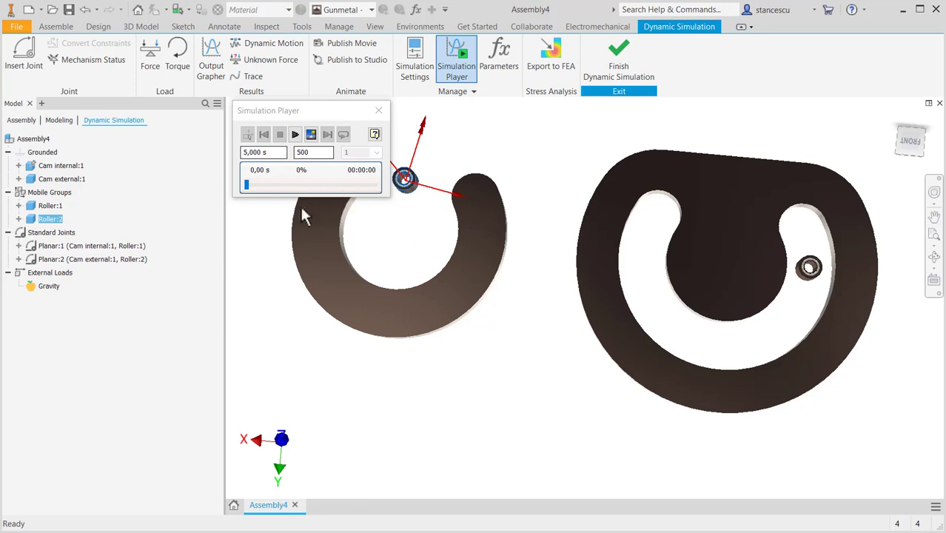
click(478, 135)
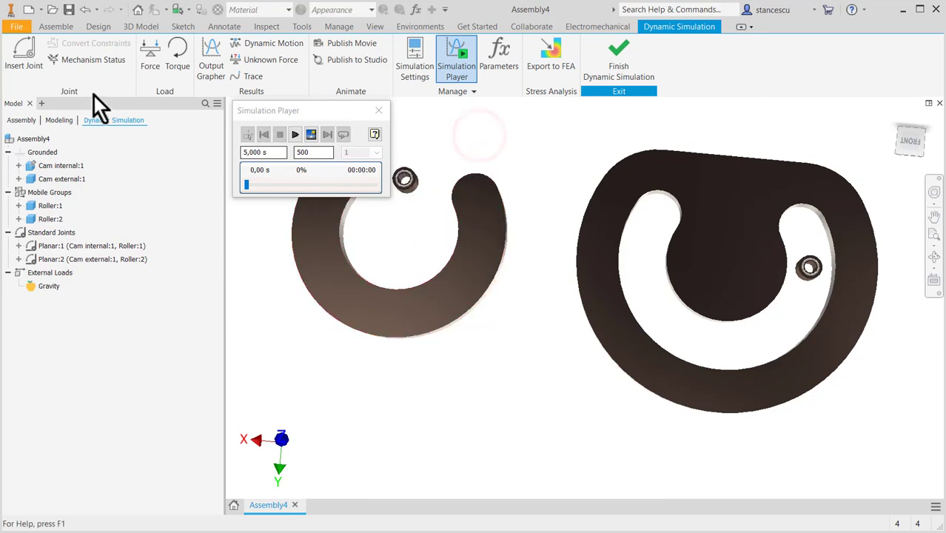
Step: Insert a 2D Contact joint between the internal cam's inner profile and the outer circular edge of its roller
click(27, 47)
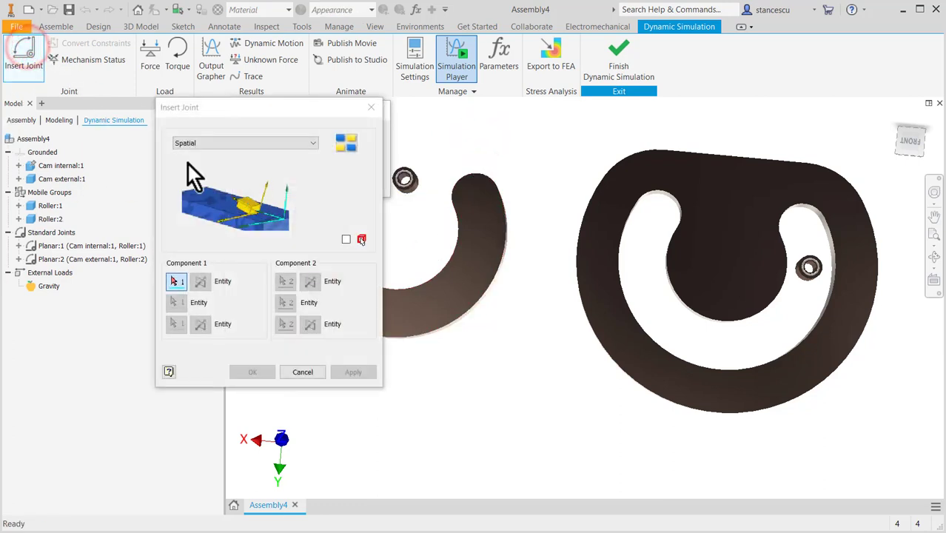
click(252, 143)
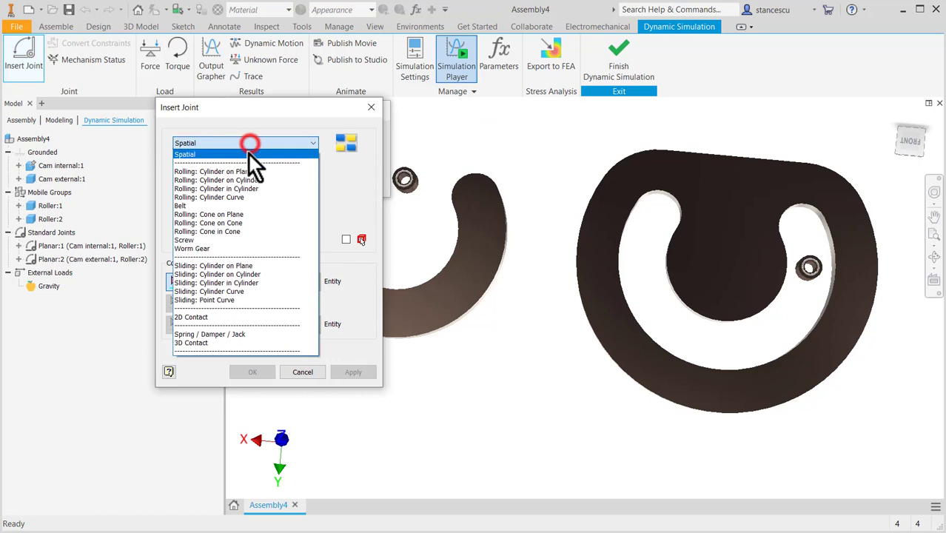
click(221, 317)
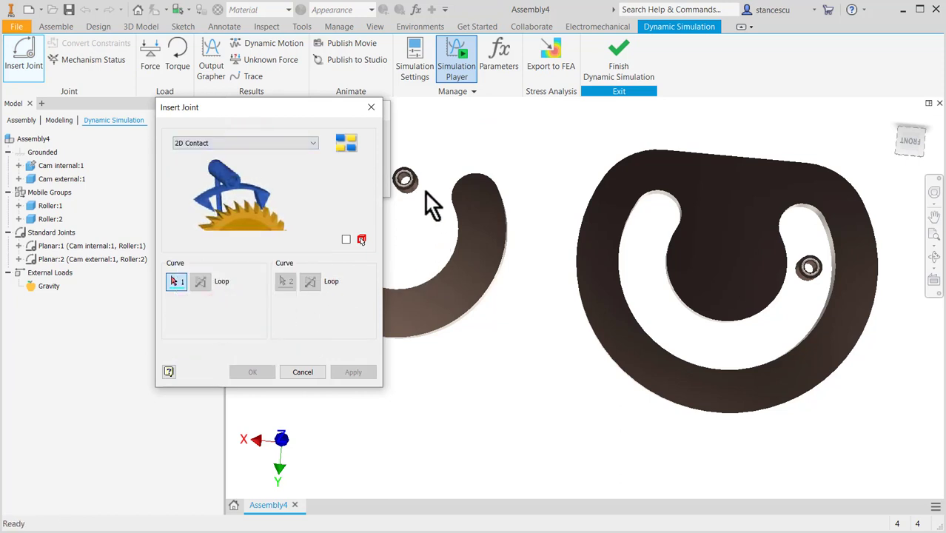
click(458, 217)
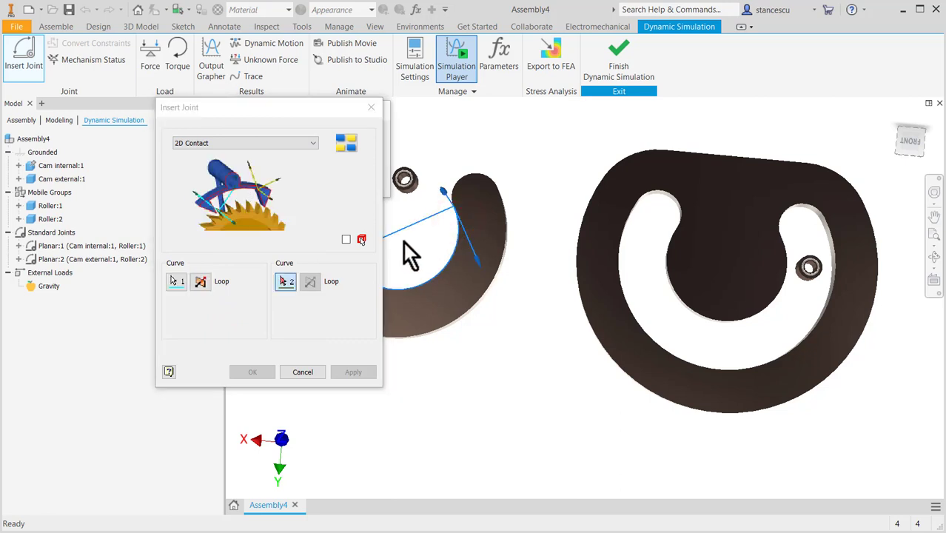
middle_drag(402, 239, 503, 273)
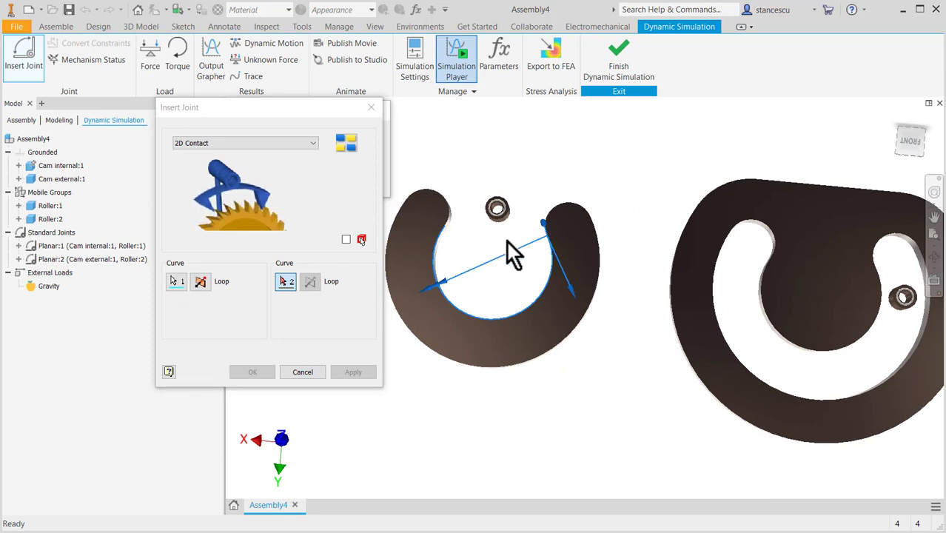
scroll(510, 219, up, 5)
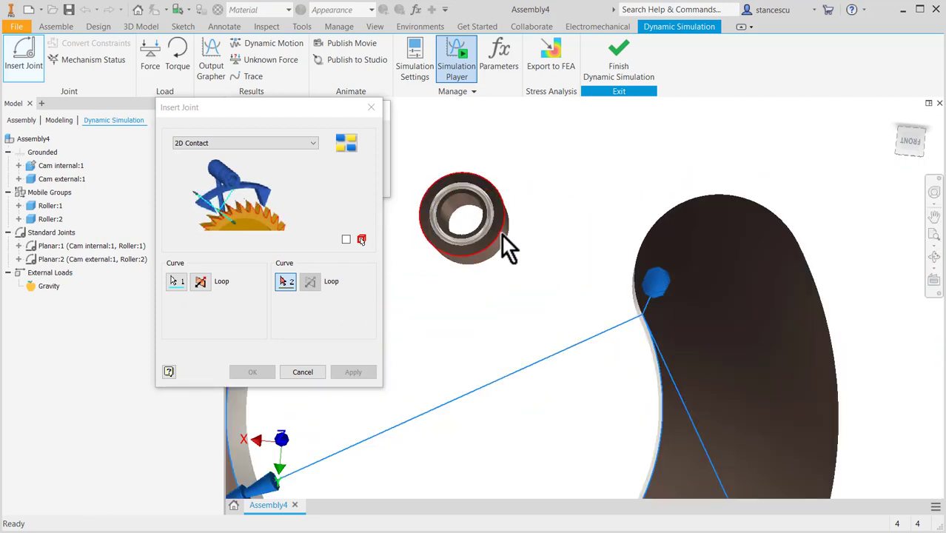
click(502, 234)
scroll(430, 296, down, 5)
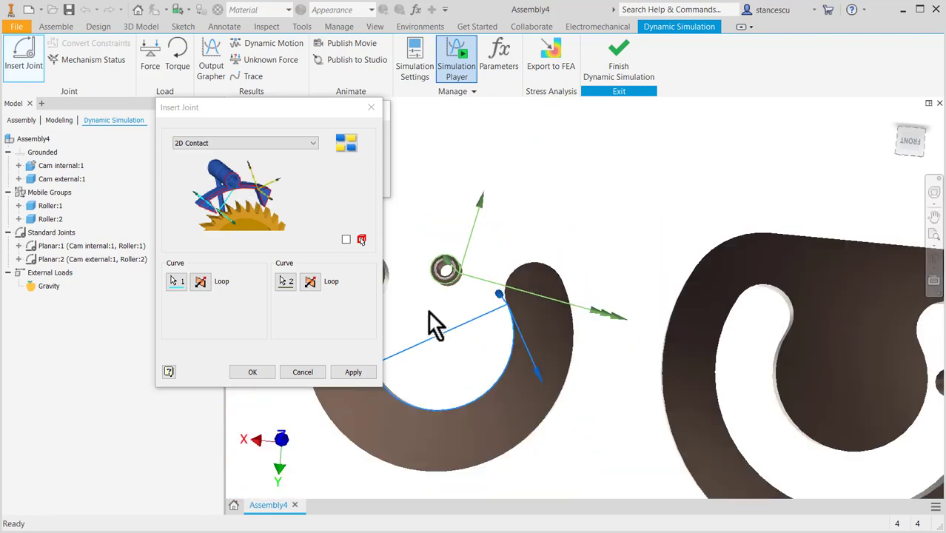
click(348, 367)
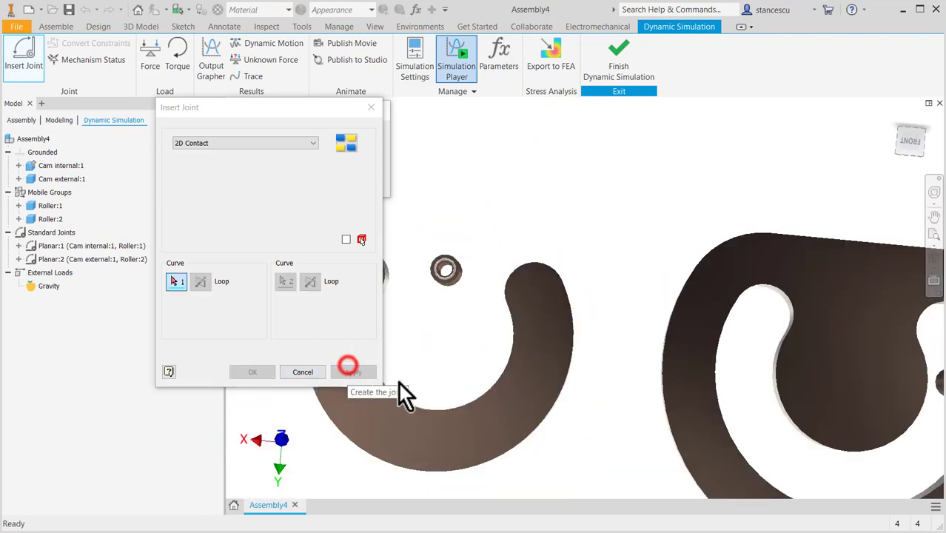
middle_drag(627, 350, 462, 323)
key(Escape)
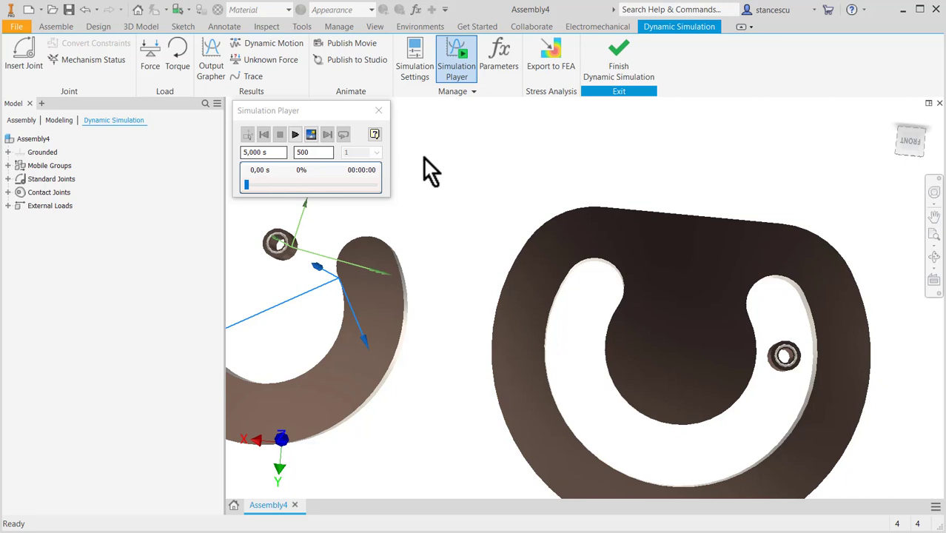
Step: Insert a 2D Contact joint between the external cam's slot profile and the outer circular edge of the roller inside it
click(24, 49)
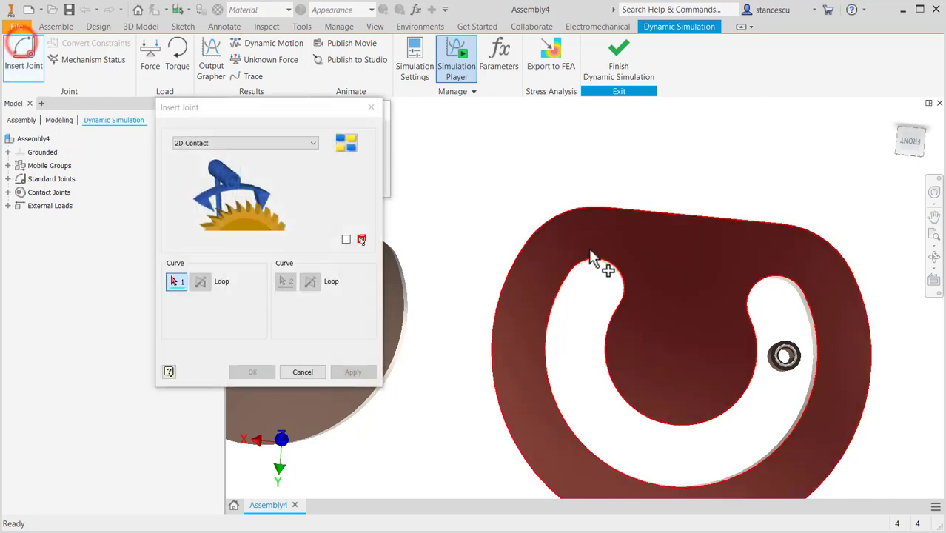
click(778, 445)
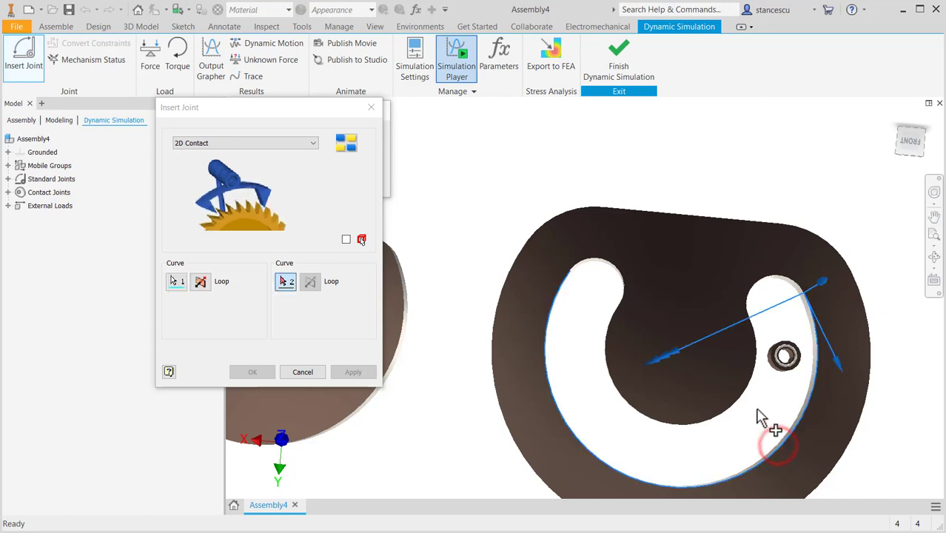
scroll(788, 371, down, 3)
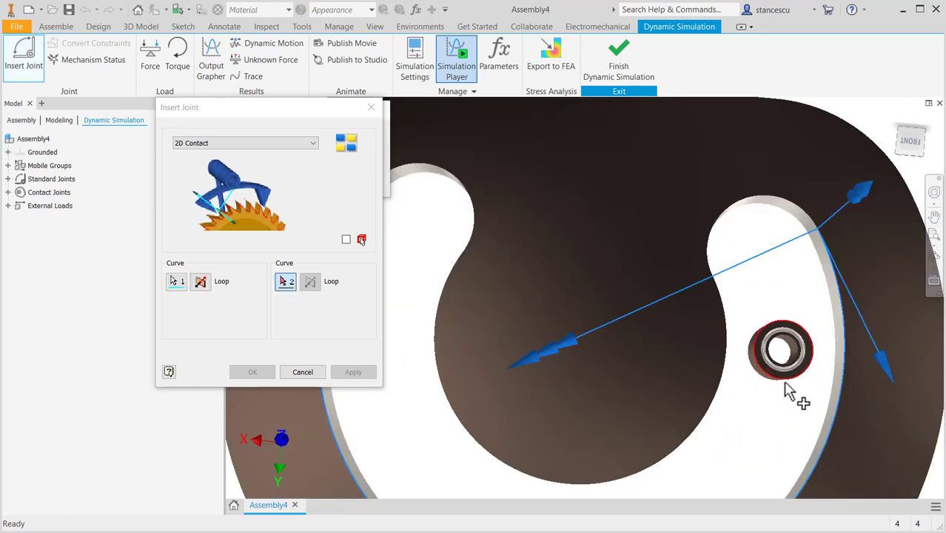
click(787, 387)
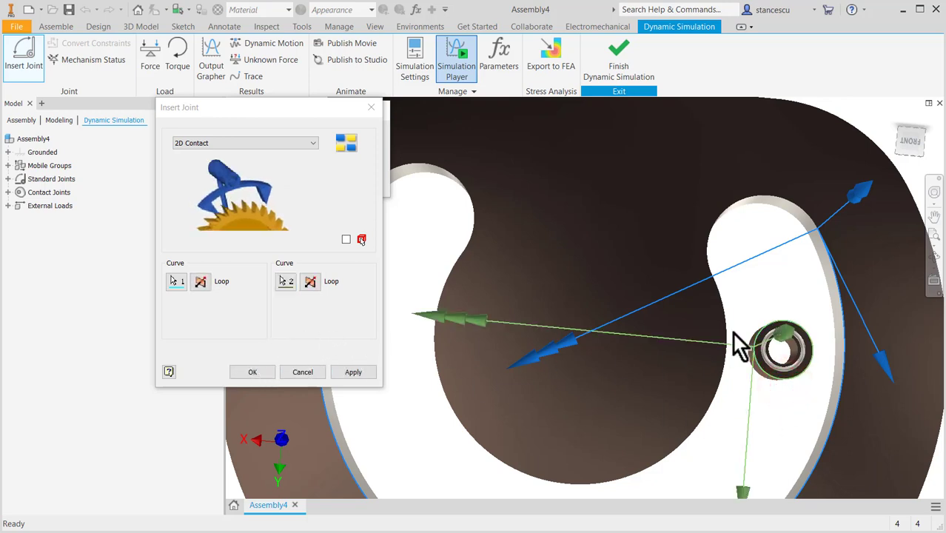
click(260, 372)
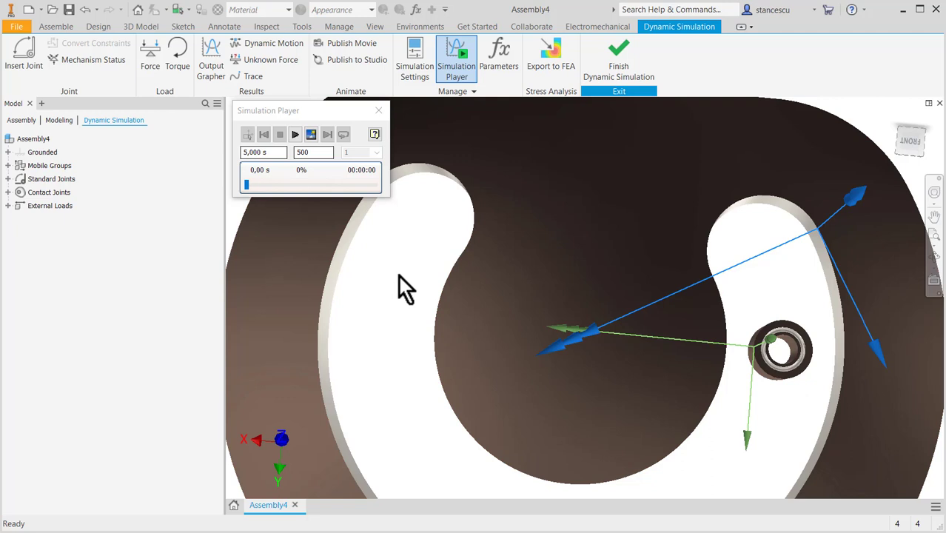
Step: Face both cams squarely in orthographic projection, clear the displayed joint axes and fit the whole assembly in view
key(Home)
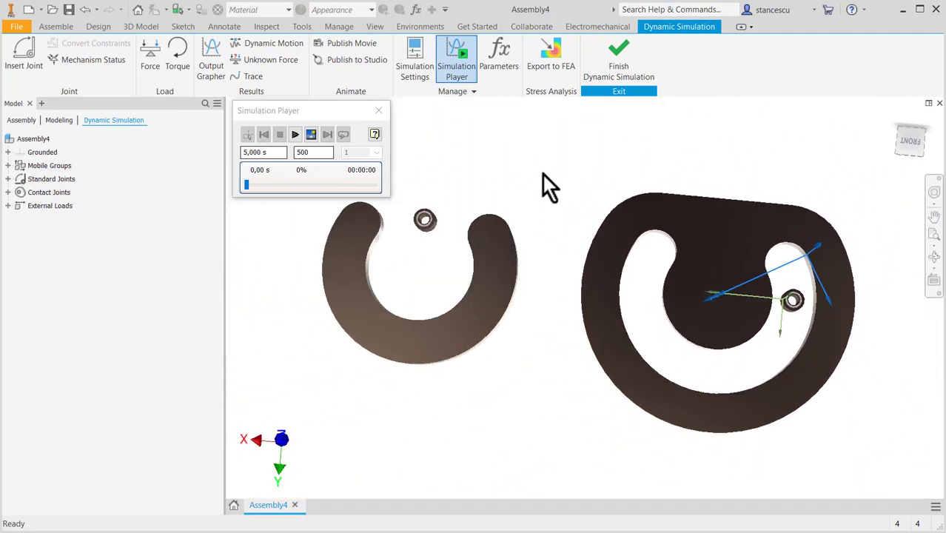
click(543, 170)
click(911, 141)
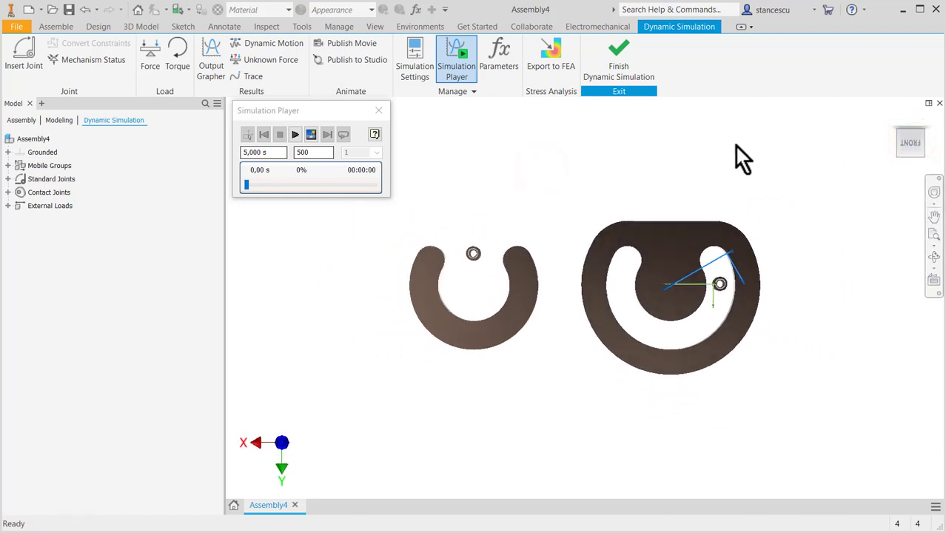
right_click(910, 146)
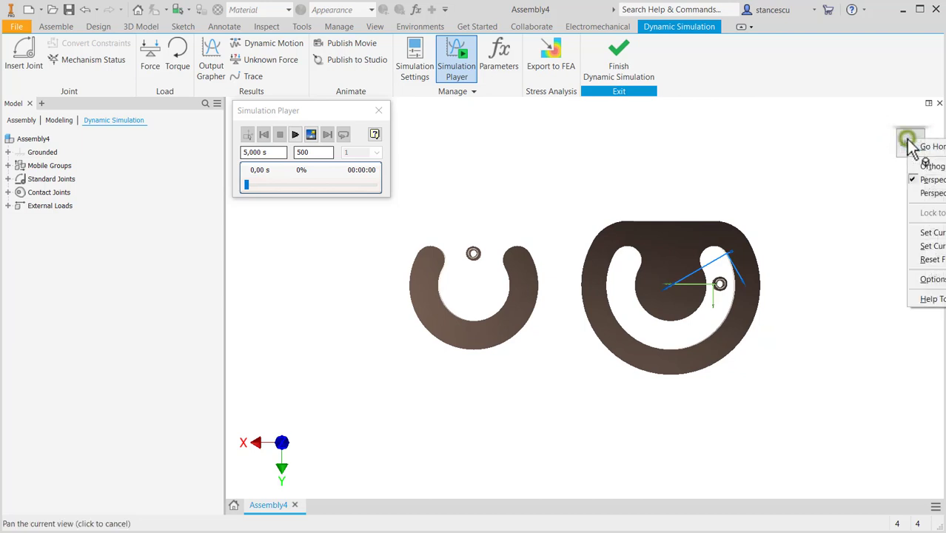
click(934, 167)
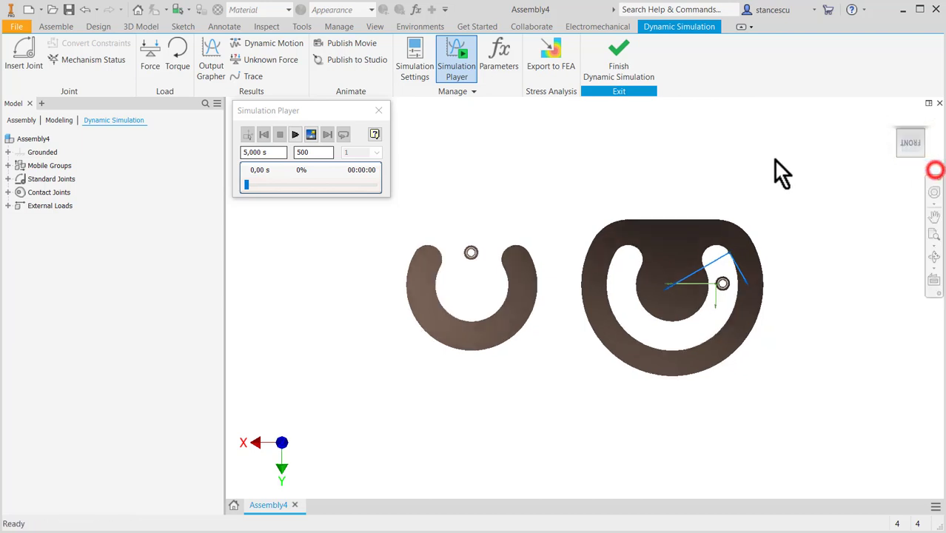
click(33, 140)
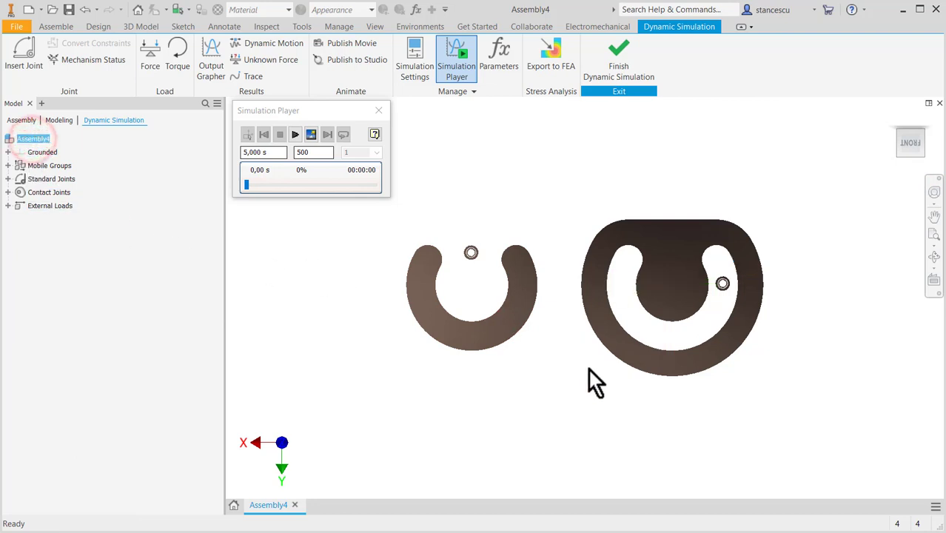
scroll(565, 348, down, 2)
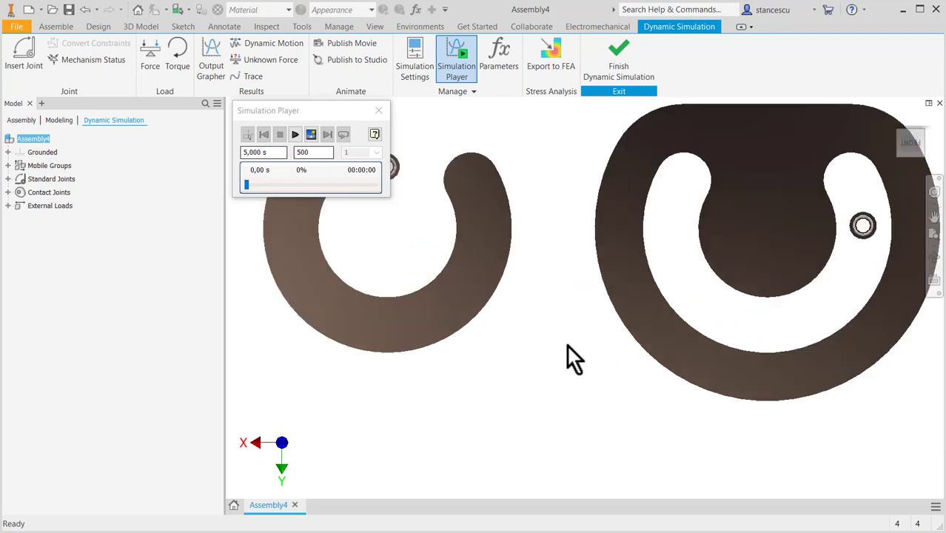
key(Home)
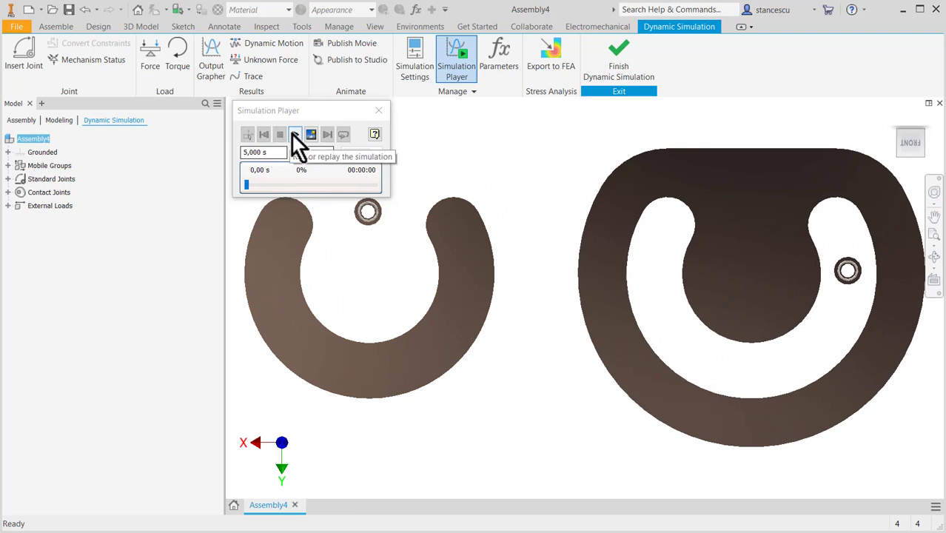
Step: Move the U-shaped cam's roller closer to the cam's right rounded end, run the simulation and return it to construction mode
drag(379, 218, 410, 224)
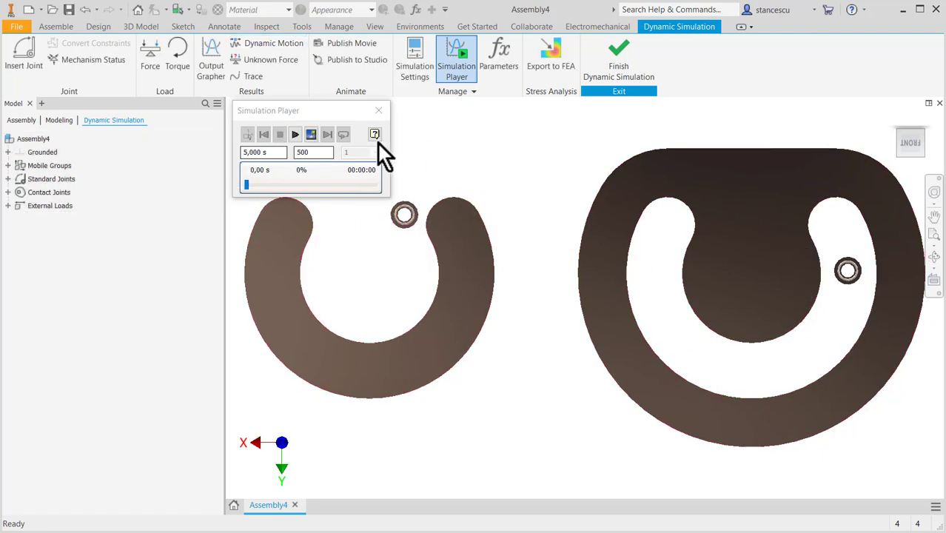
click(294, 136)
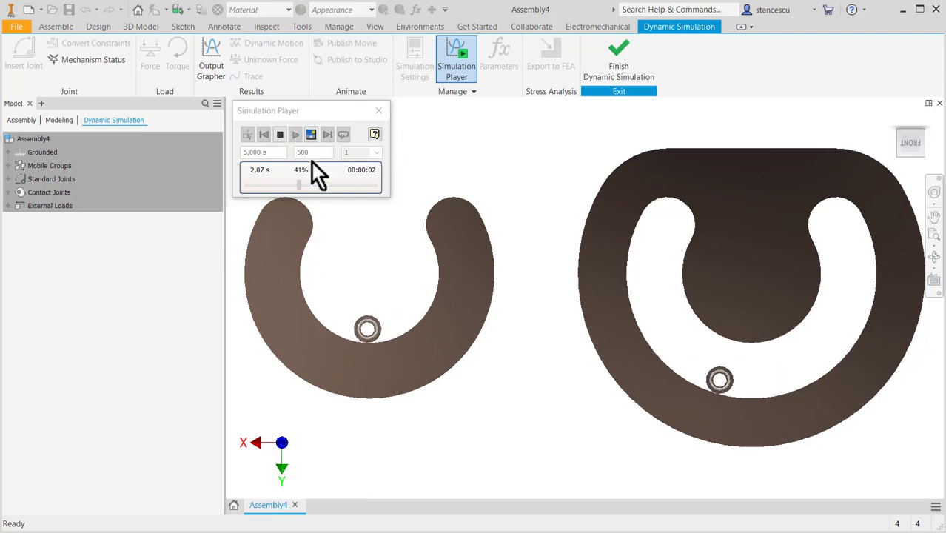
click(280, 135)
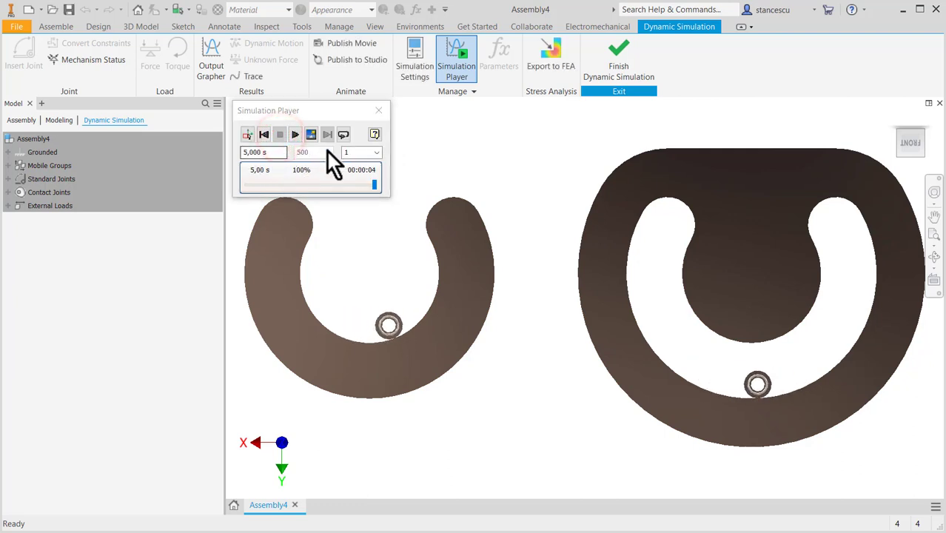
click(247, 134)
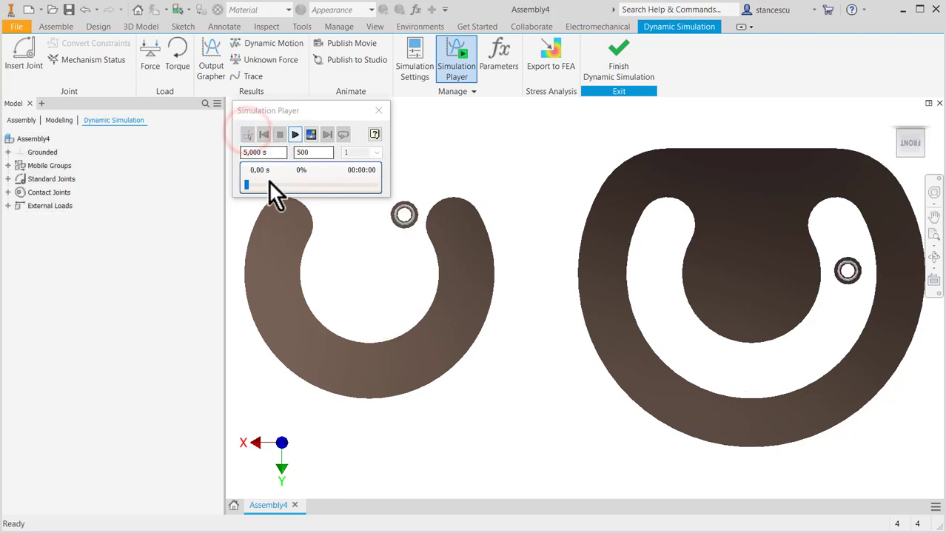
Step: Rerun the simulation with the number of images set to 5000, stop it partway and return to construction mode
click(320, 153)
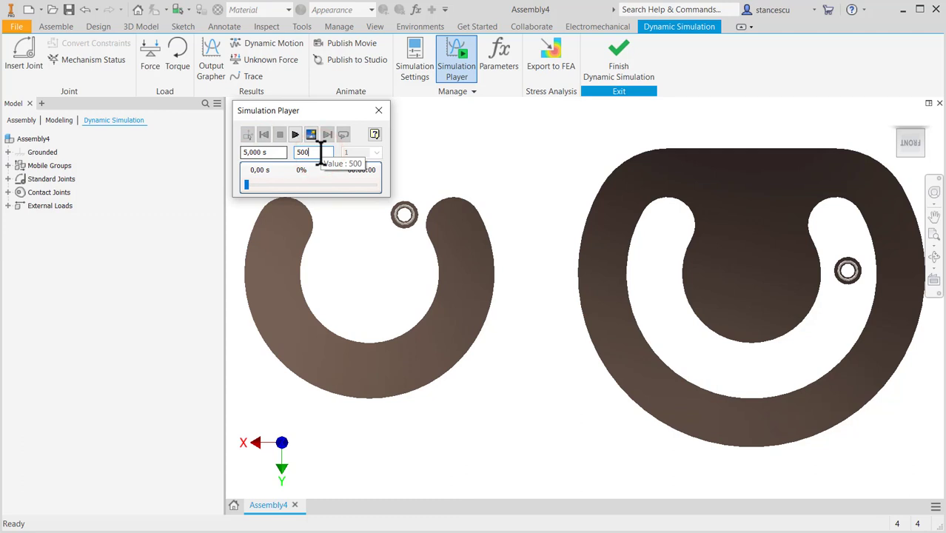
text(0)
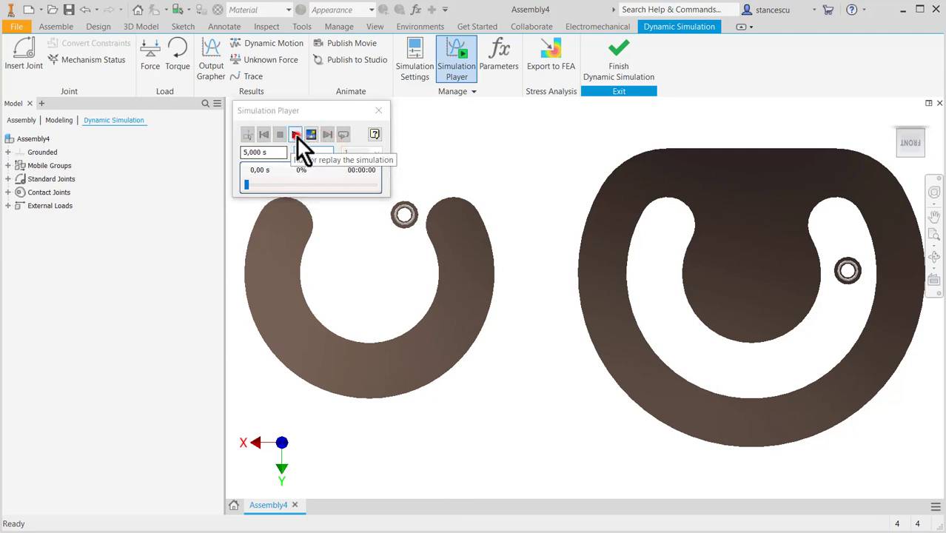
click(296, 136)
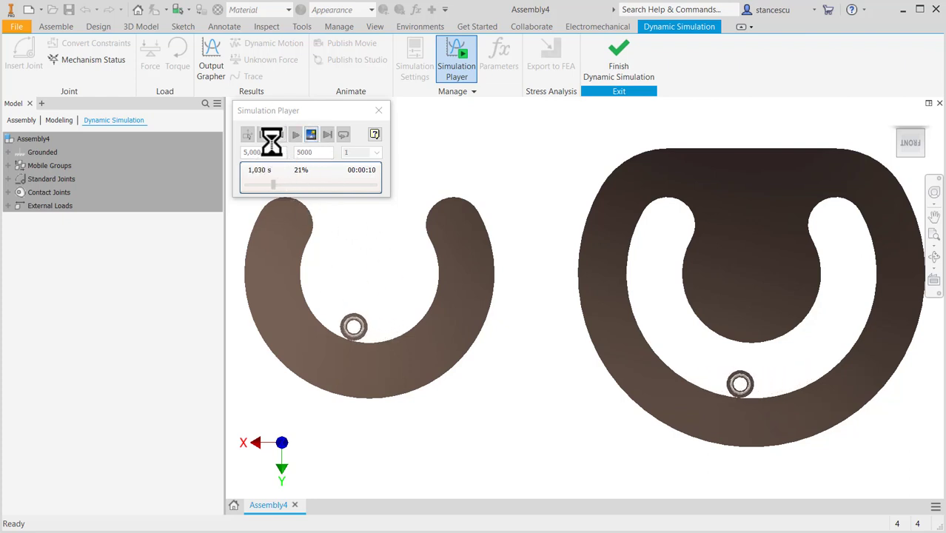
click(280, 136)
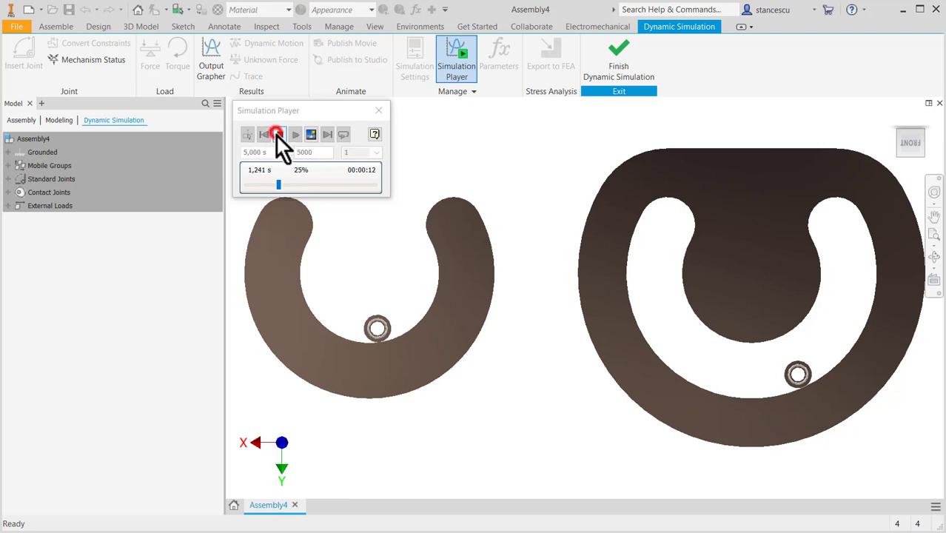
click(262, 136)
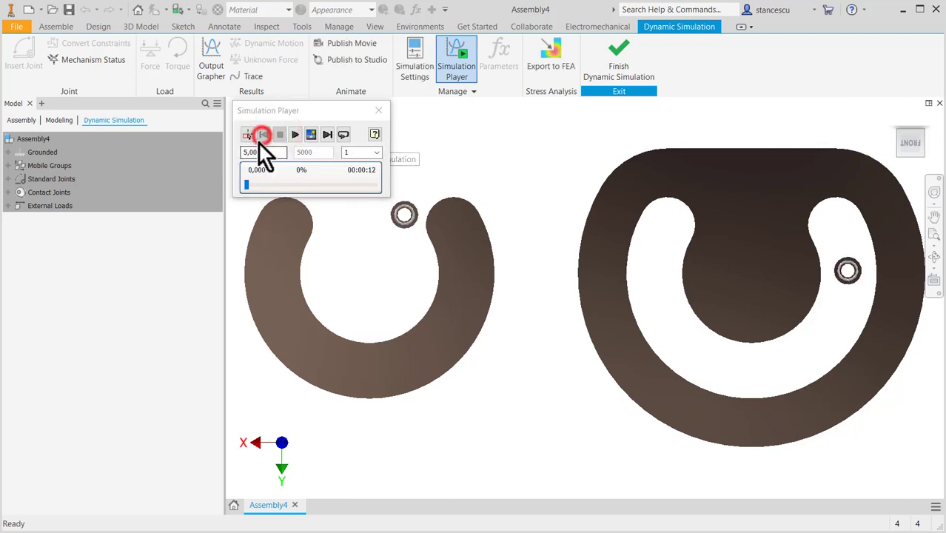
click(247, 135)
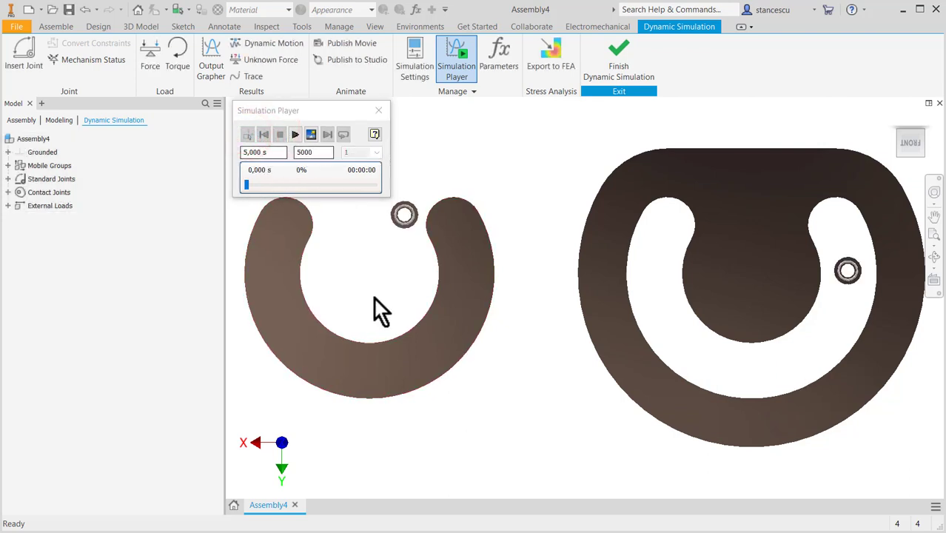
Step: Examine the contact axes of the 2D Contact joint between Cam external:1 and Roller:2
click(9, 191)
click(30, 208)
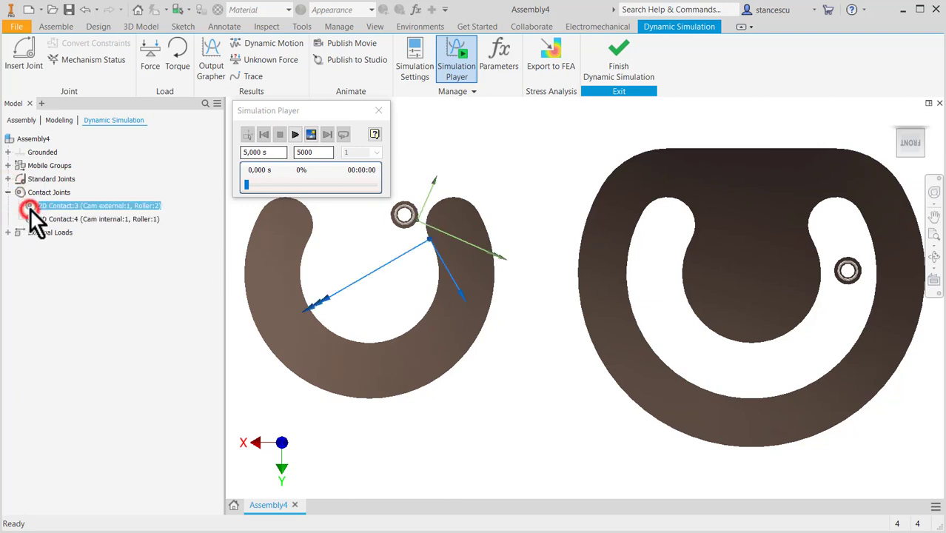
scroll(426, 248, up, 5)
middle_drag(425, 250, 576, 285)
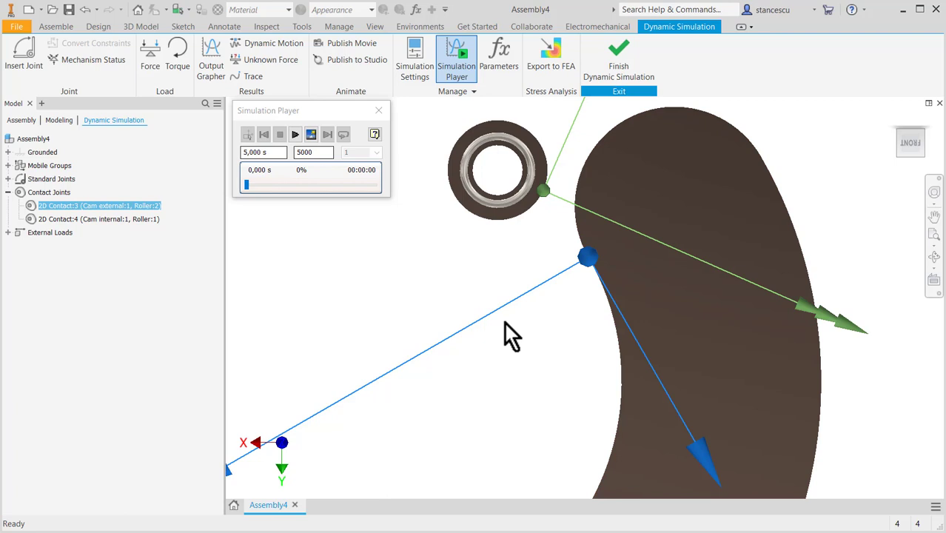
scroll(517, 313, up, 5)
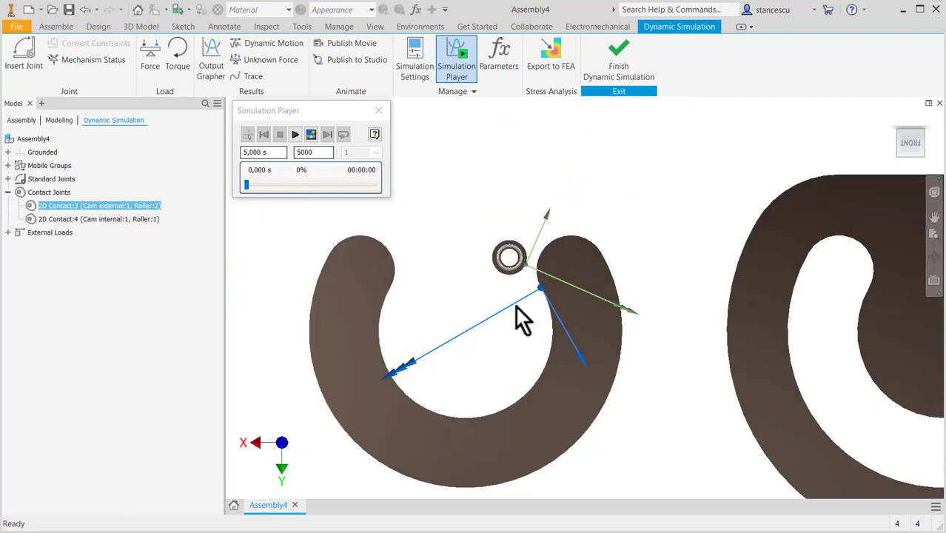
middle_drag(583, 303, 498, 322)
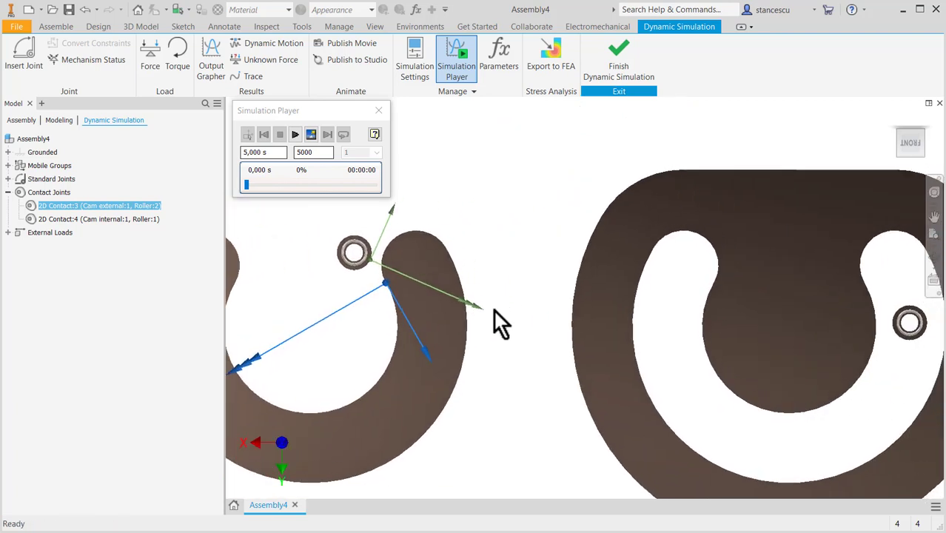
Step: Examine the contact axes of the Cam internal:1 and Roller:1 joint and compare both cams' roller positions
click(64, 219)
middle_drag(600, 326, 536, 323)
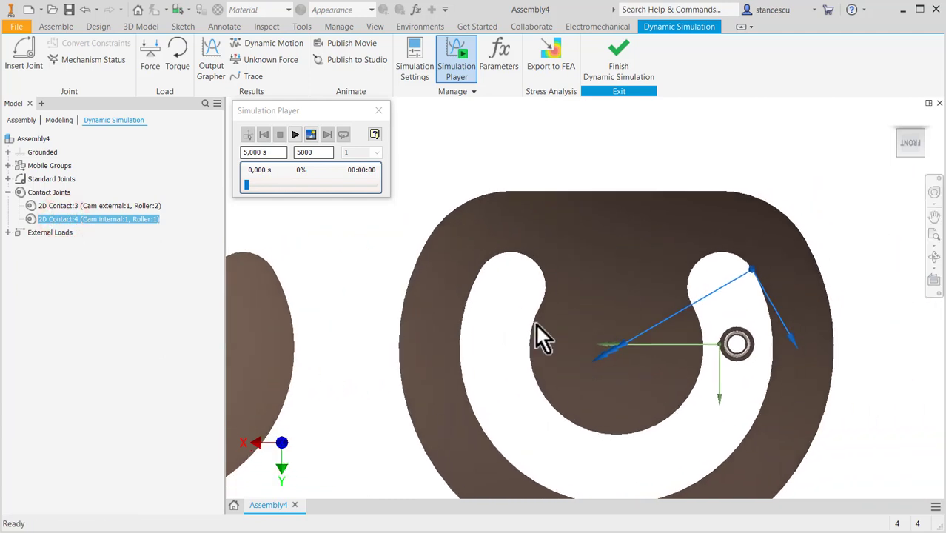
scroll(717, 304, down, 3)
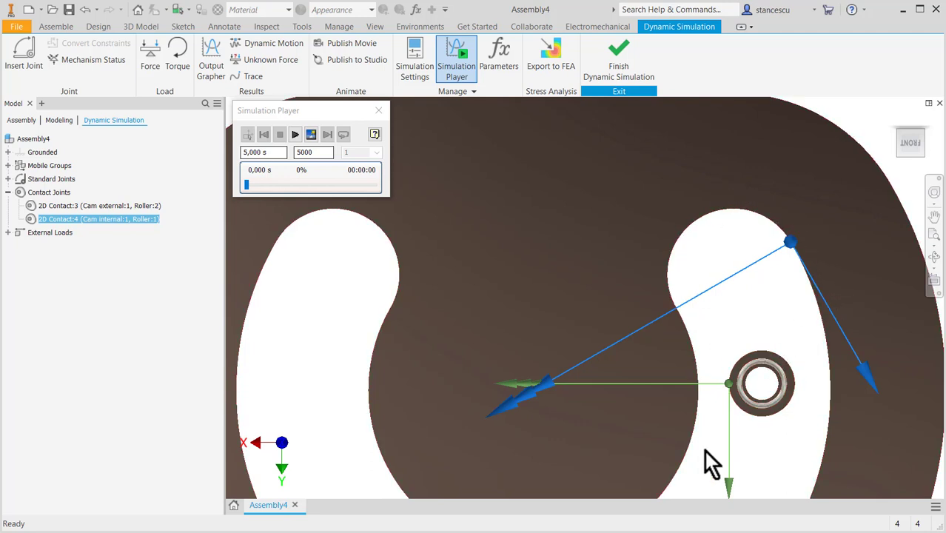
middle_drag(715, 327, 935, 320)
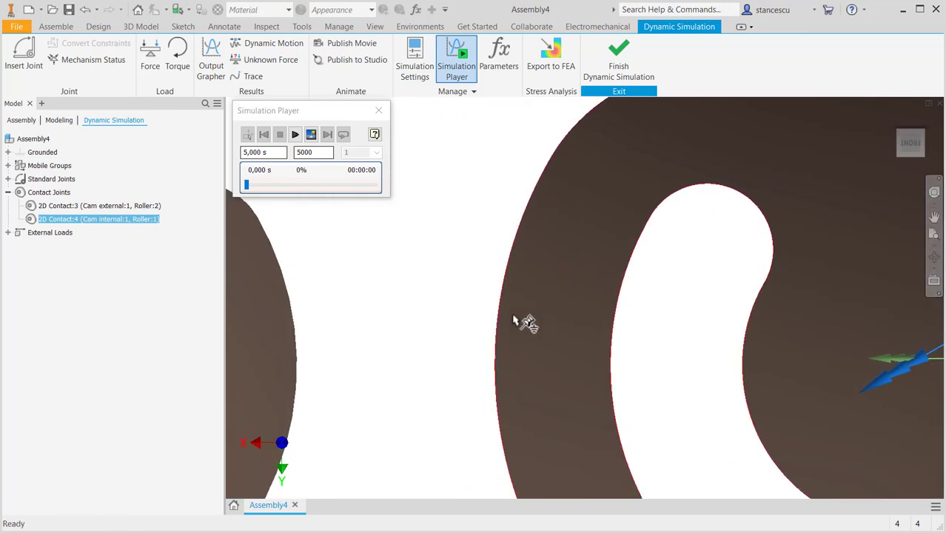
middle_drag(519, 319, 852, 271)
middle_drag(727, 312, 877, 333)
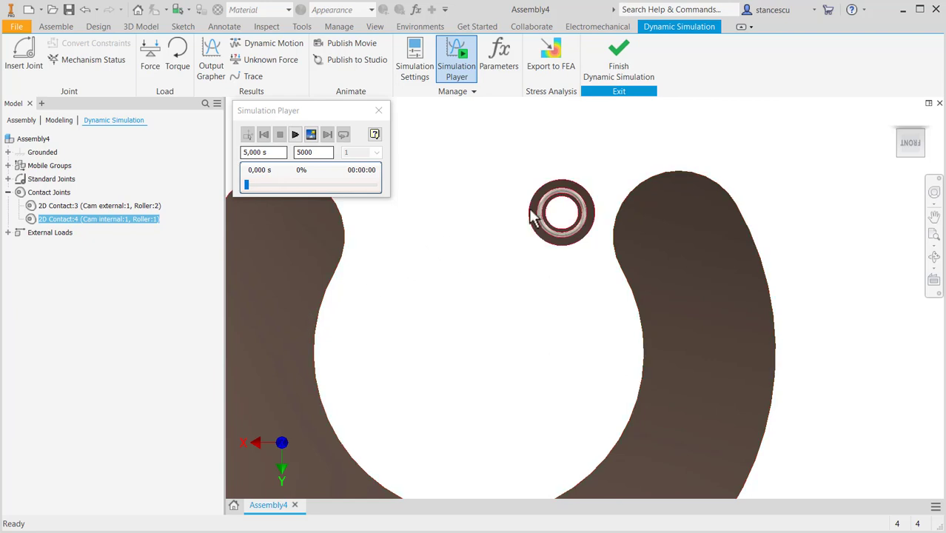
scroll(512, 238, down, 3)
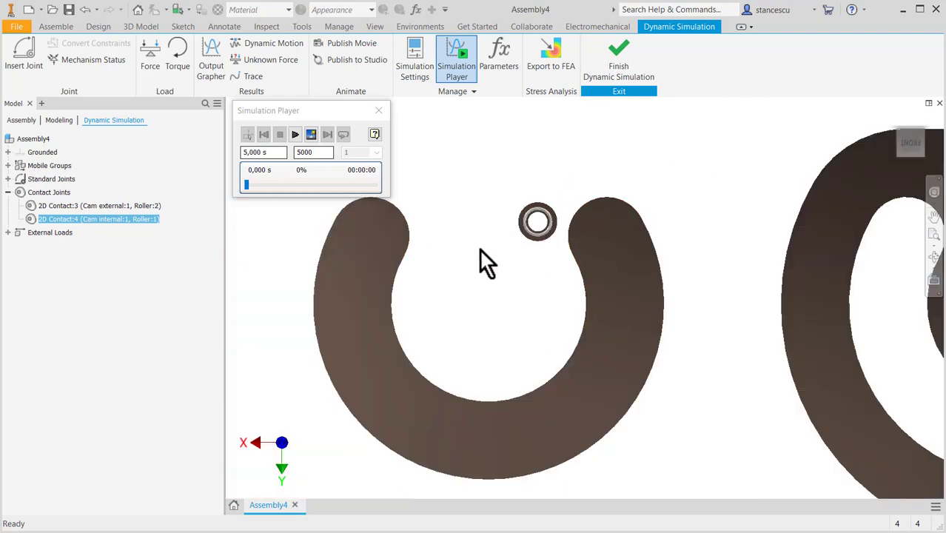
middle_drag(478, 248, 238, 286)
middle_drag(523, 289, 295, 253)
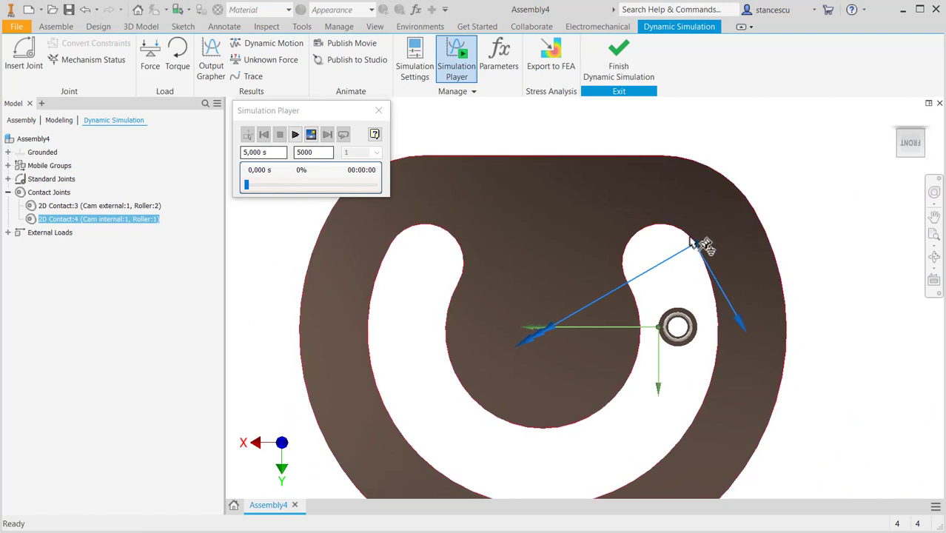
Step: Try to run the simulation with the cam's normal inverted in the 2D Contact joint between Cam internal:1 and Roller:1
right_click(28, 220)
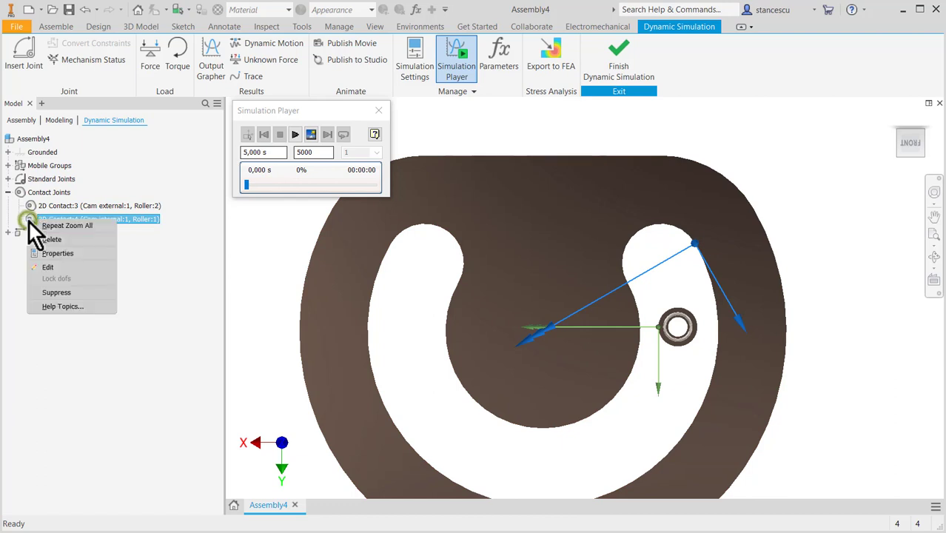
click(57, 252)
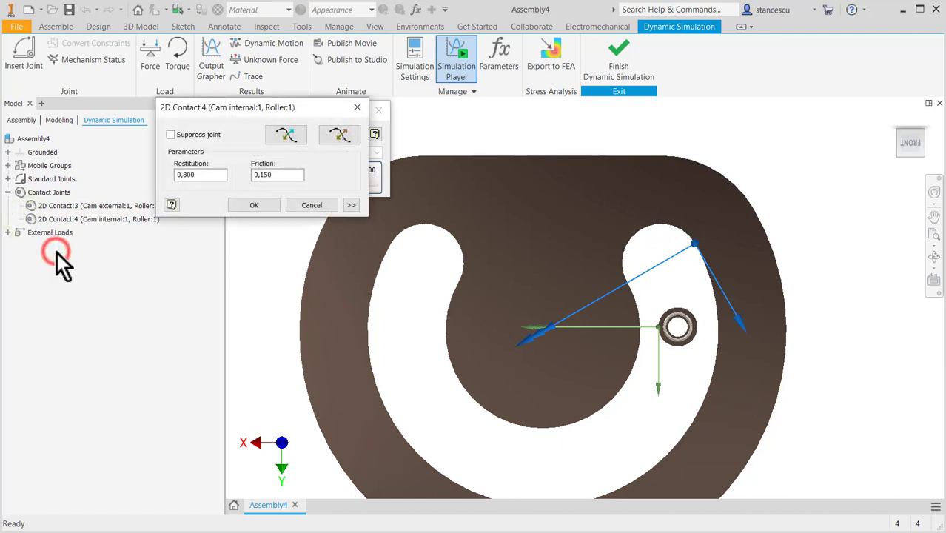
click(288, 135)
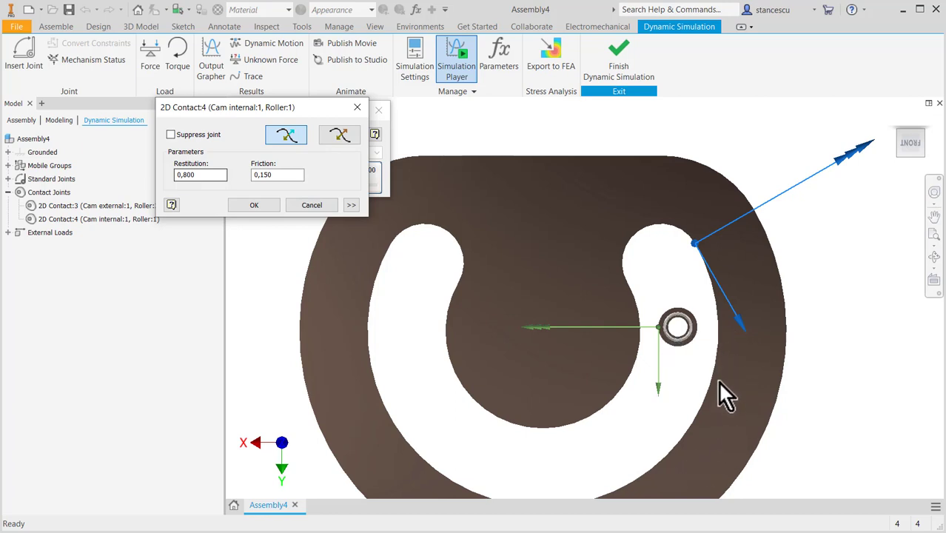
click(252, 205)
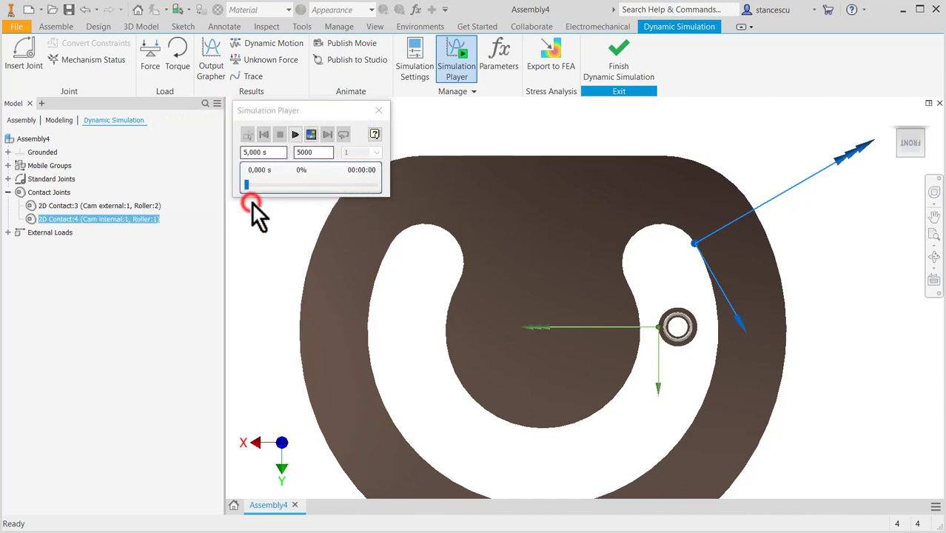
click(294, 134)
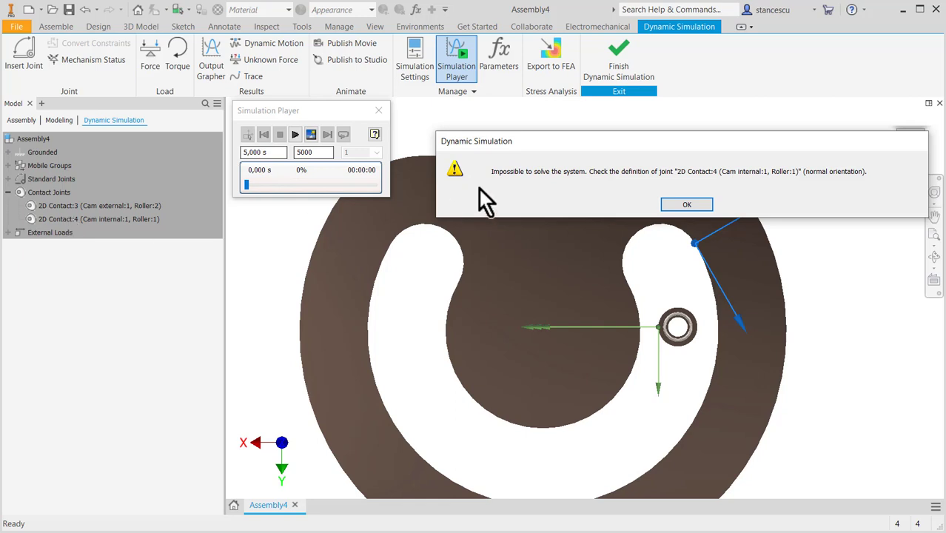
click(696, 208)
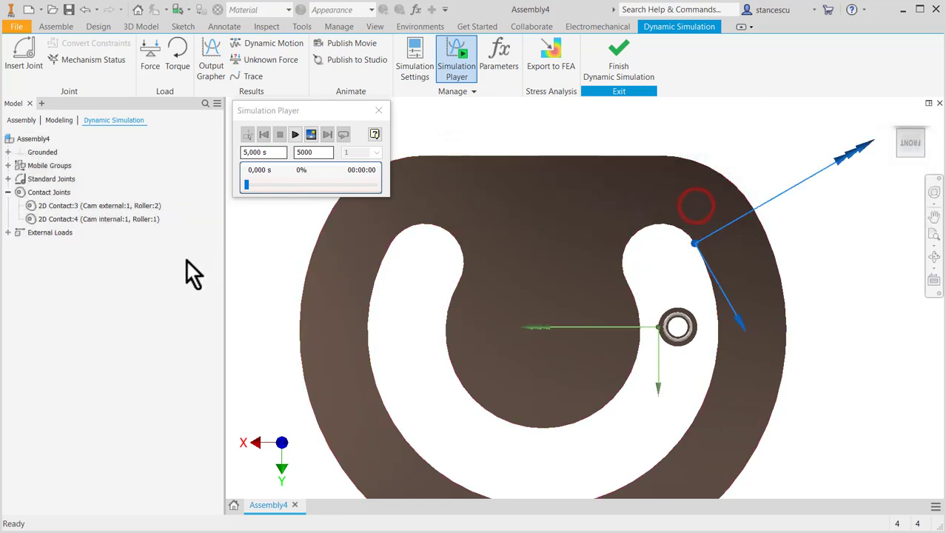
Step: Invert the cam's normal back in the Cam internal:1 and Roller:1 contact, keeping the roller's original normal direction
right_click(78, 220)
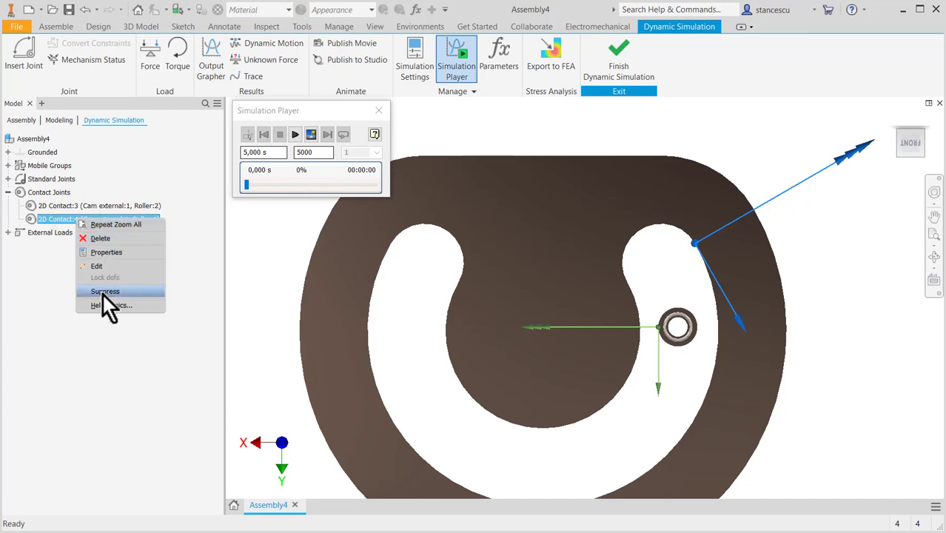
click(108, 251)
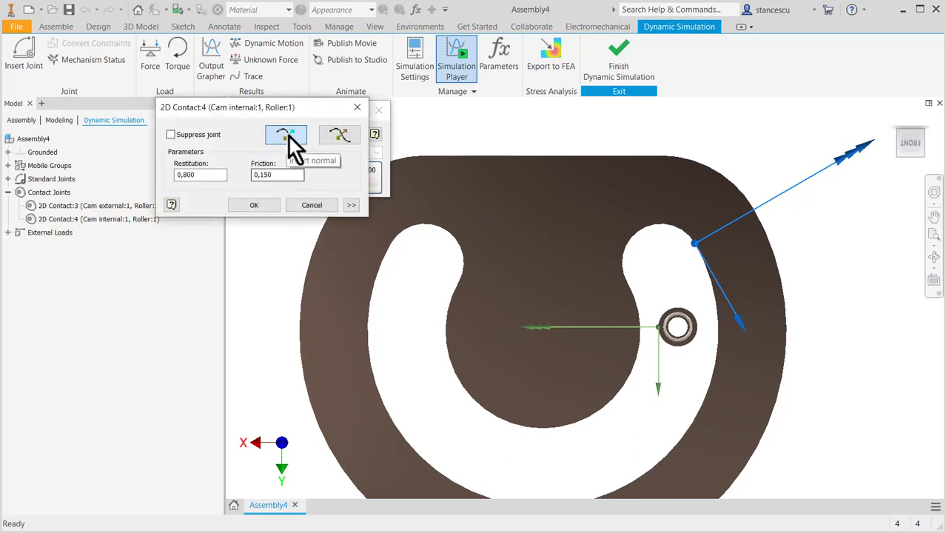
click(287, 134)
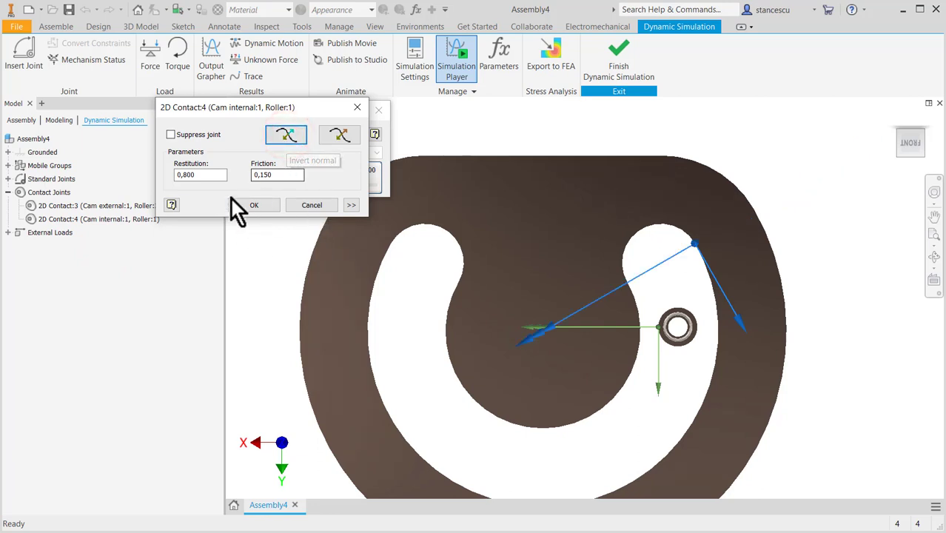
click(342, 133)
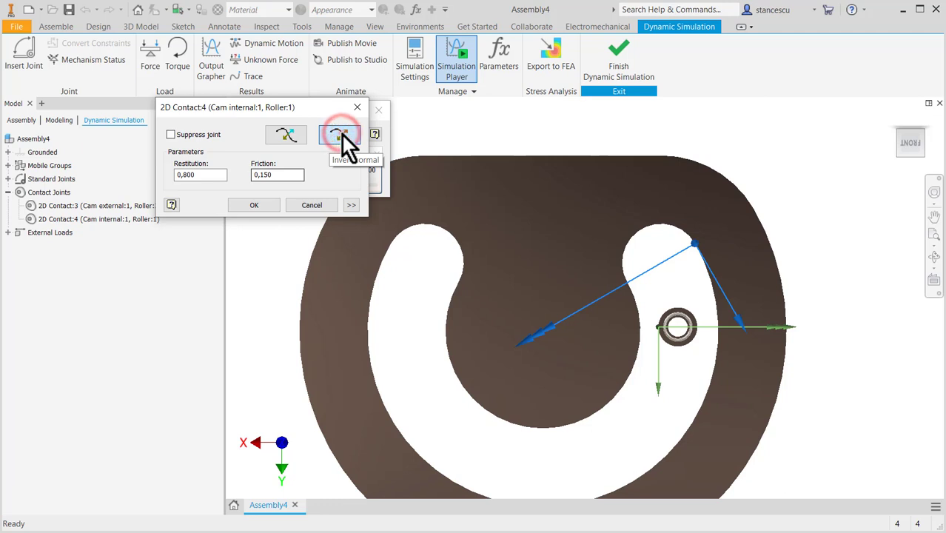
click(341, 133)
click(341, 134)
click(342, 133)
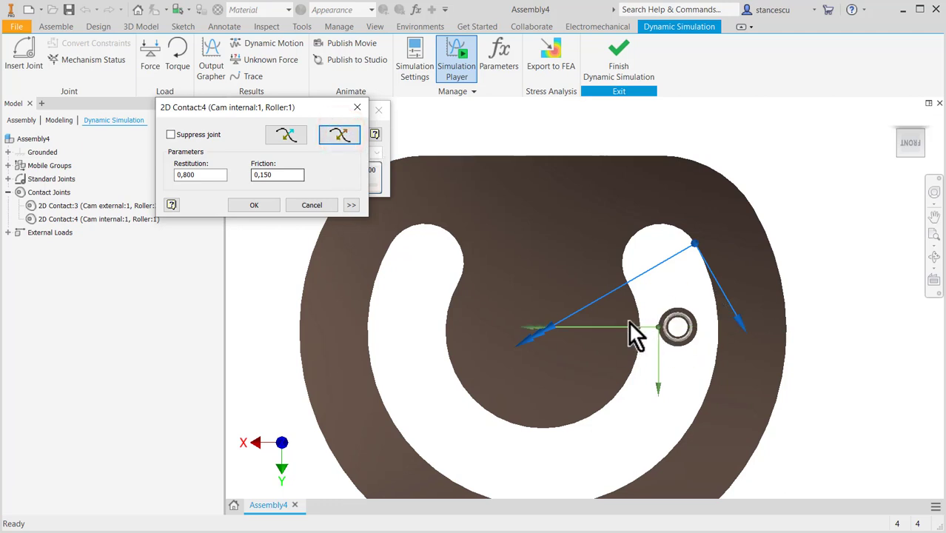
click(254, 205)
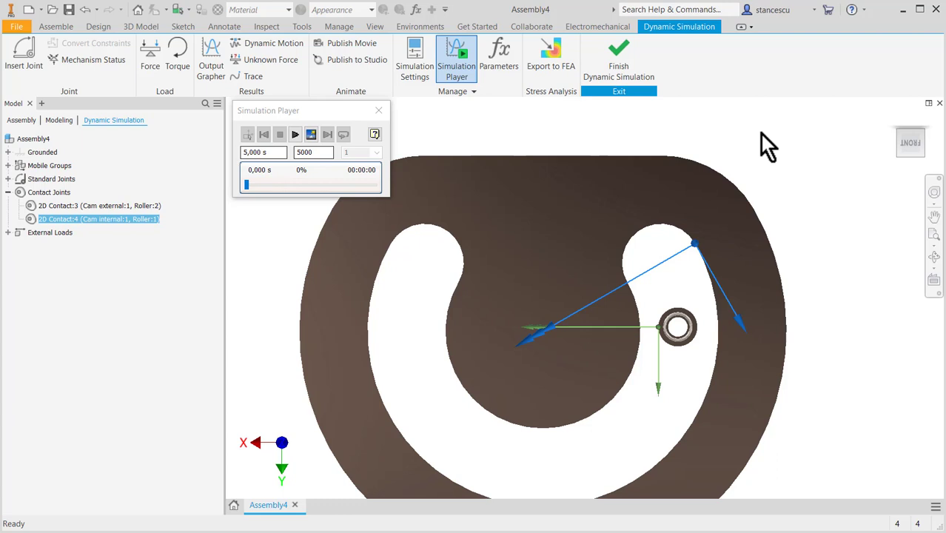
key(Home)
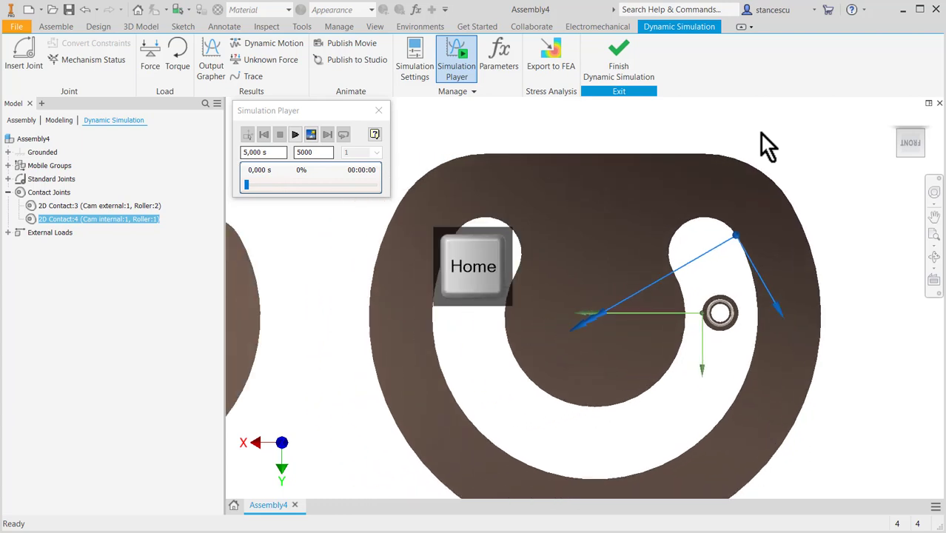